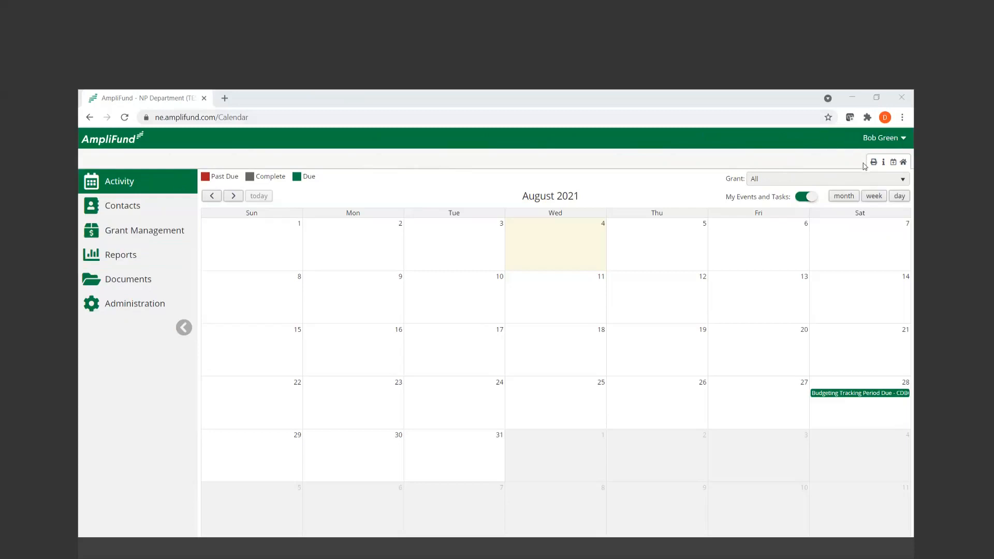
left_click(875, 147)
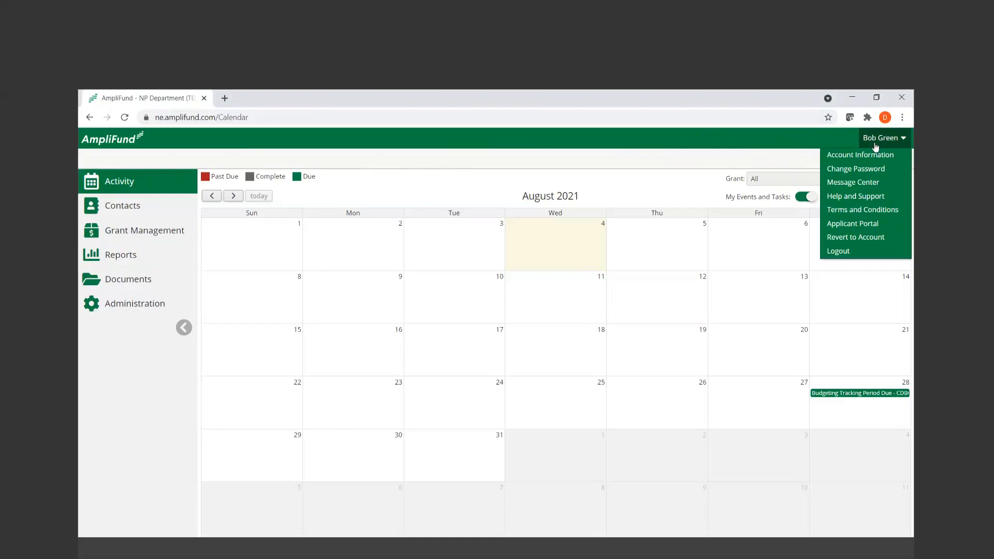
left_click(874, 146)
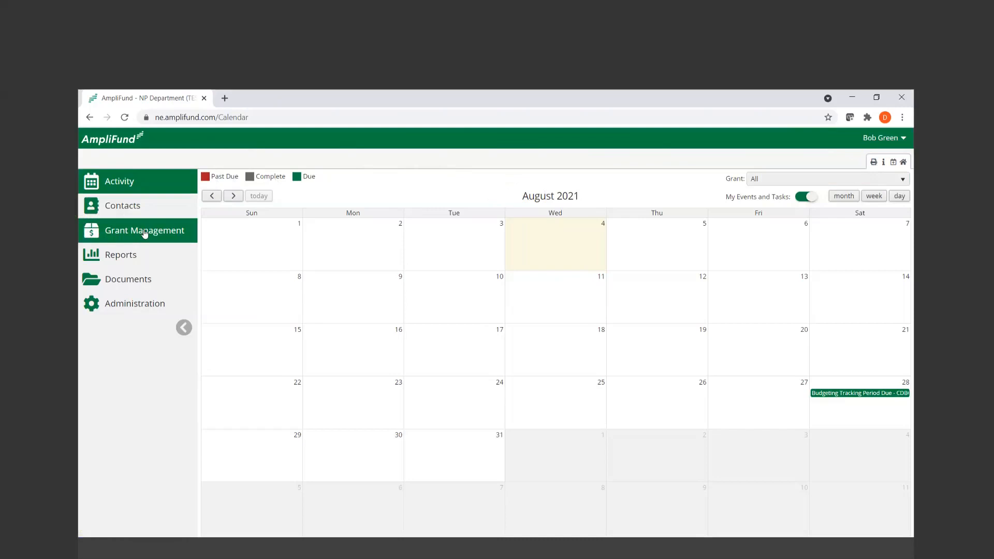
Open the award details of the CDBG-Demo grant from the grants list
mouse_move(145, 234)
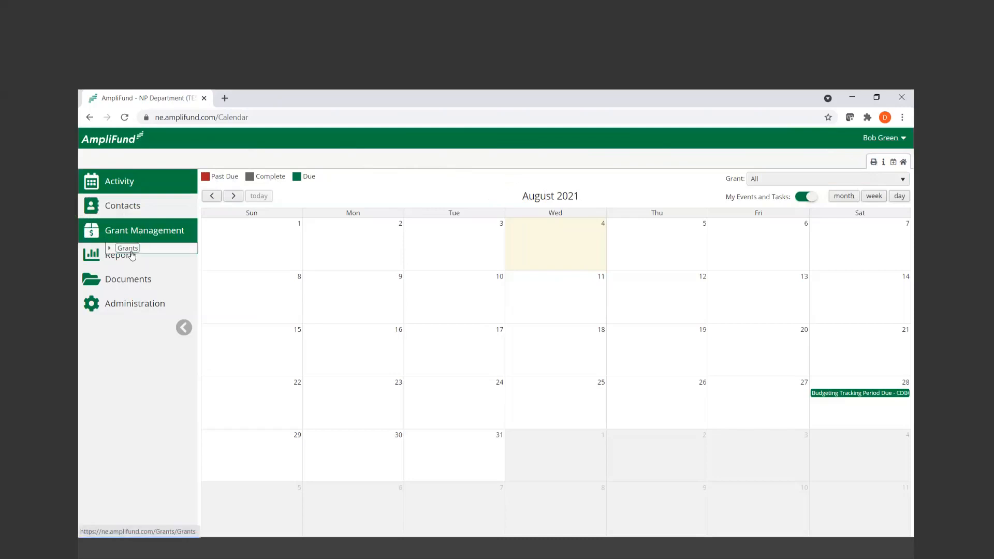
left_click(129, 250)
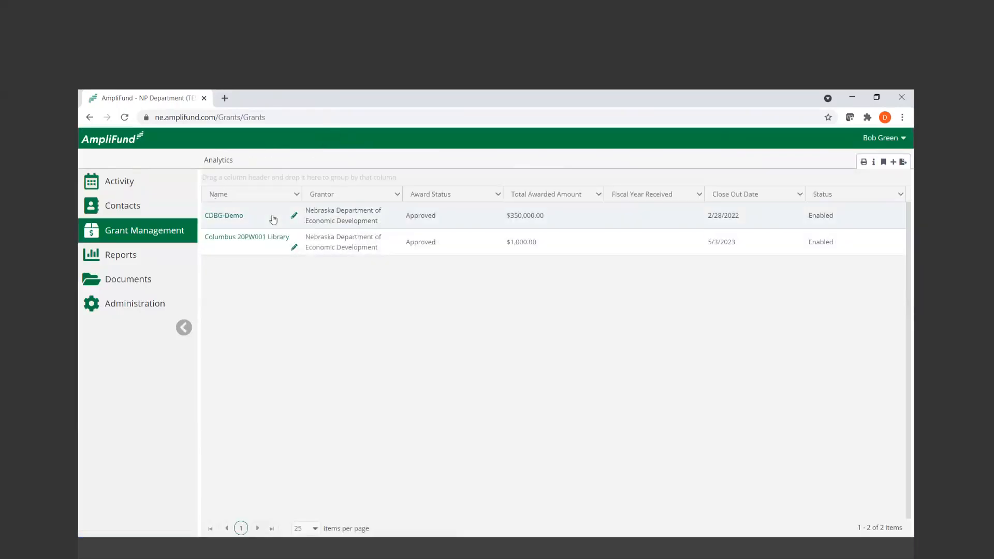
left_click(229, 222)
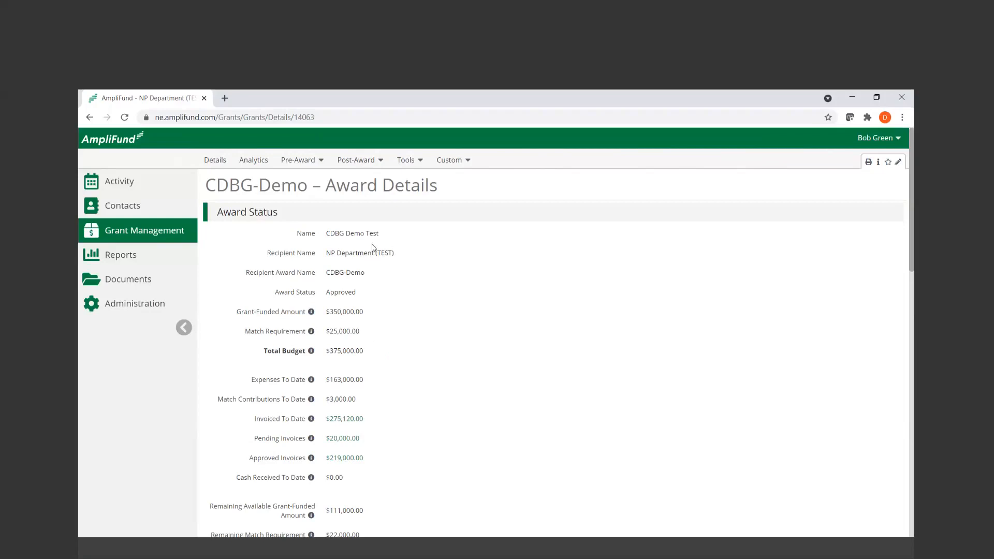
Start a new External User Consent (3rd Party) form for the CDBG-Demo grant
left_click(464, 162)
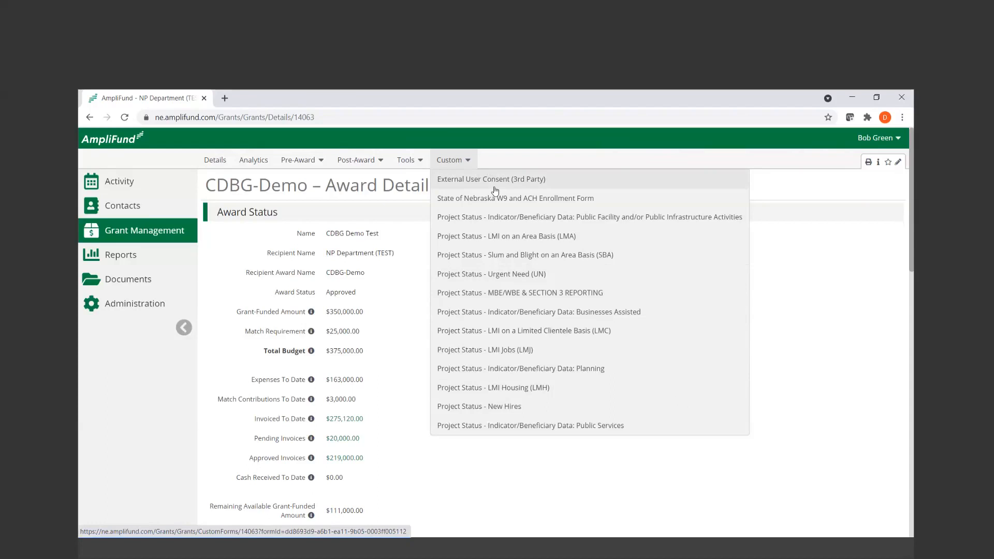
left_click(573, 186)
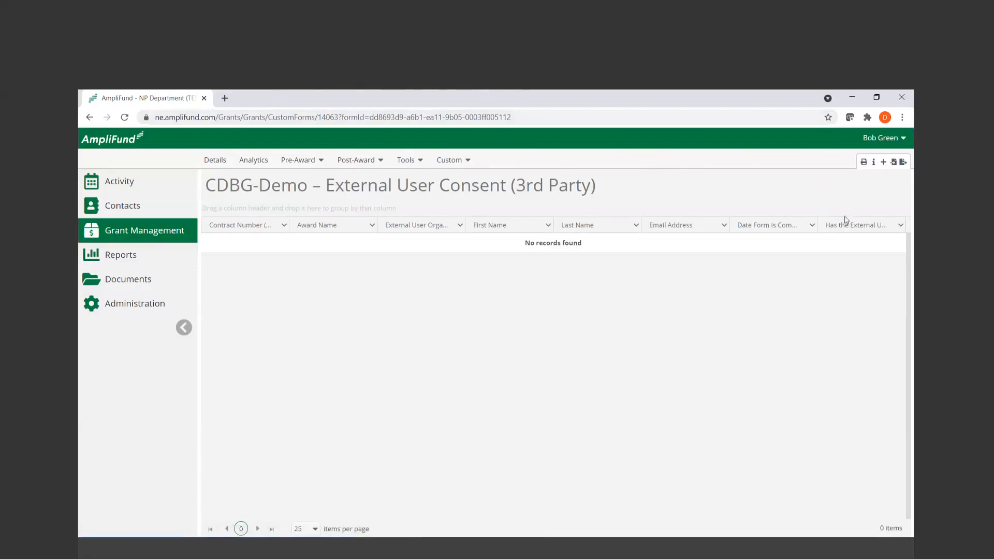
left_click(886, 163)
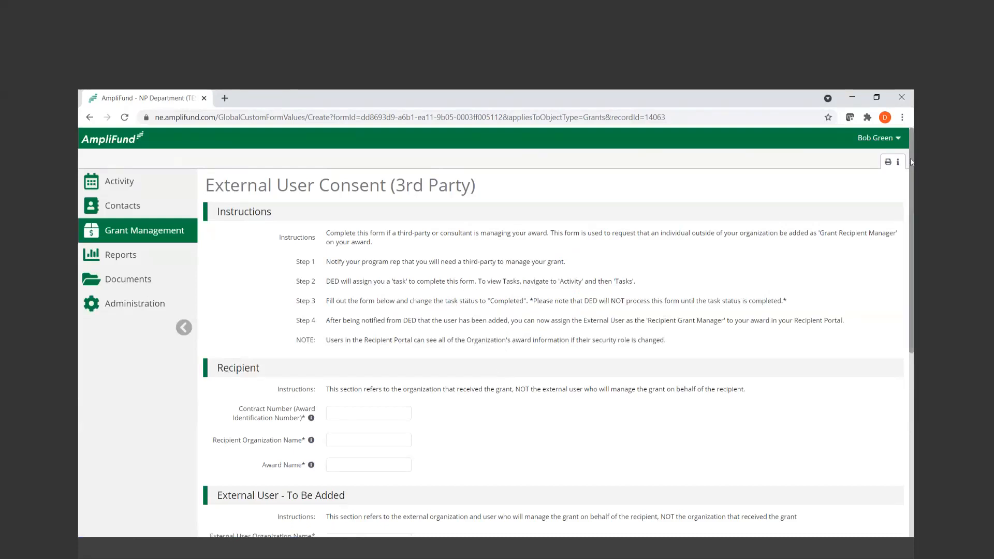
Fill in the Recipient section with the contract number, organization name "AmpliFund Org" and award name "CDBG _ Demo"
scroll(911, 162, "down", 2)
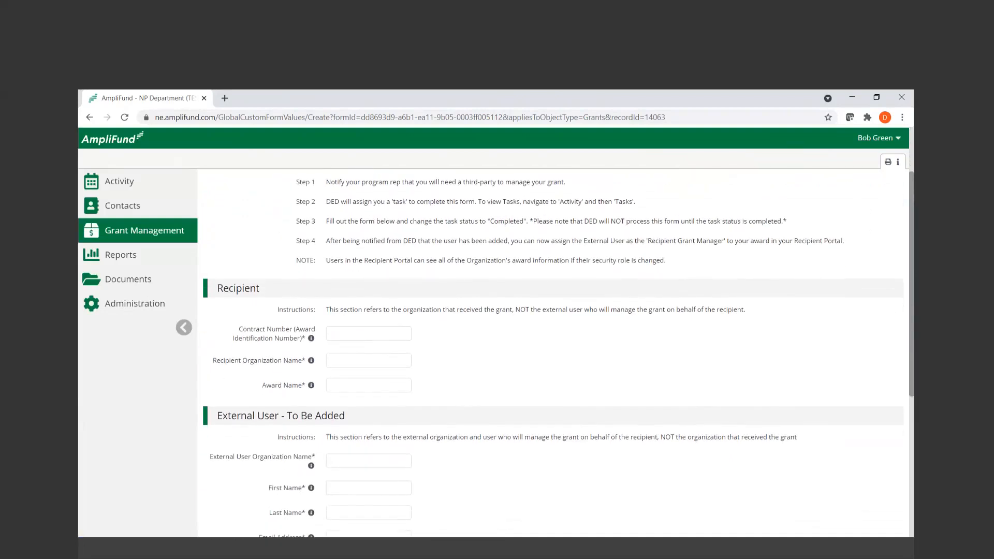
scroll(913, 266, "down", 2)
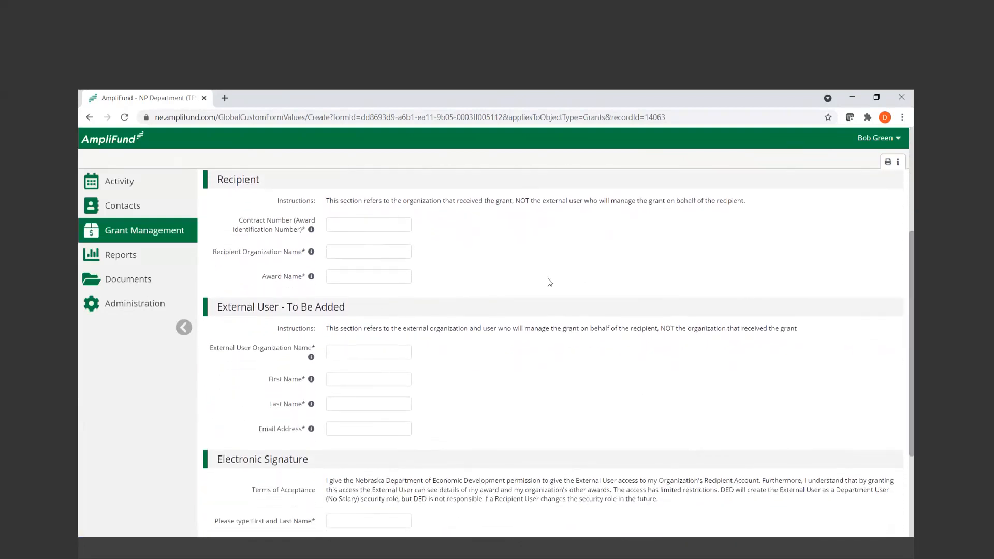
left_click(374, 227)
type("12345")
left_click(370, 247)
left_click(343, 251)
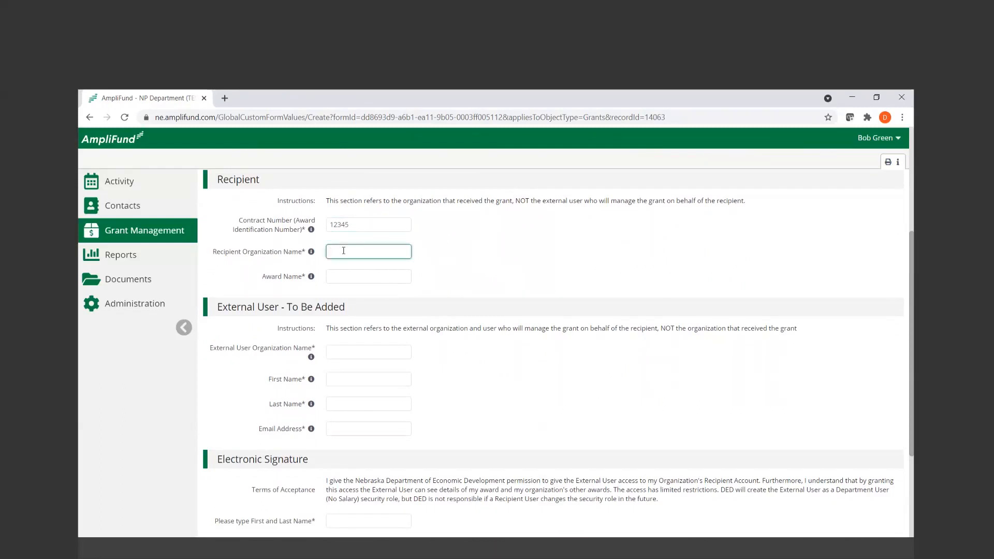
type("AmpliFund Org")
key("Tab")
type("CDBG")
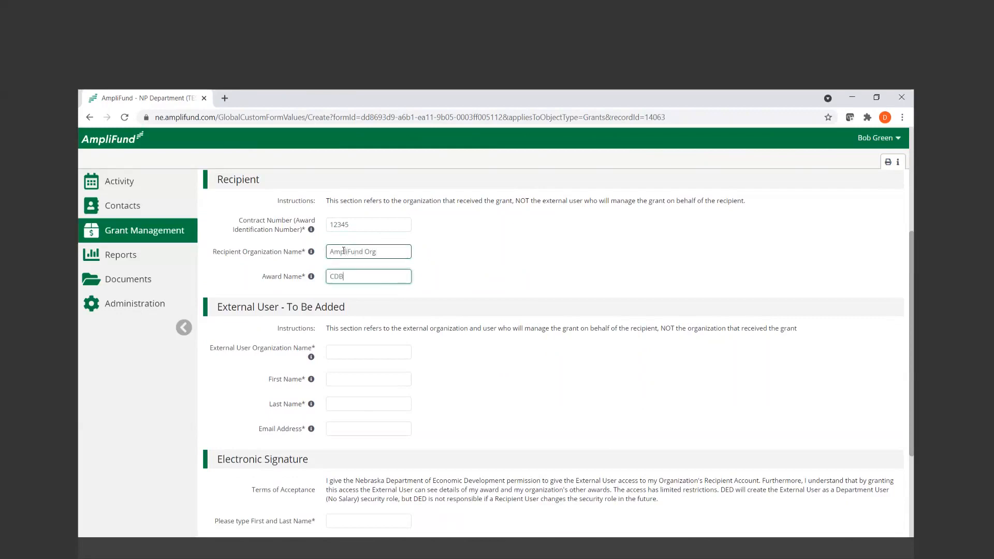
type("_ Demo")
Fill in the External User section with organization "Org 1" and the external user's first name, last name and email address
left_click_drag(220, 306, 436, 328)
left_click(556, 415)
scroll(461, 364, "down", 1)
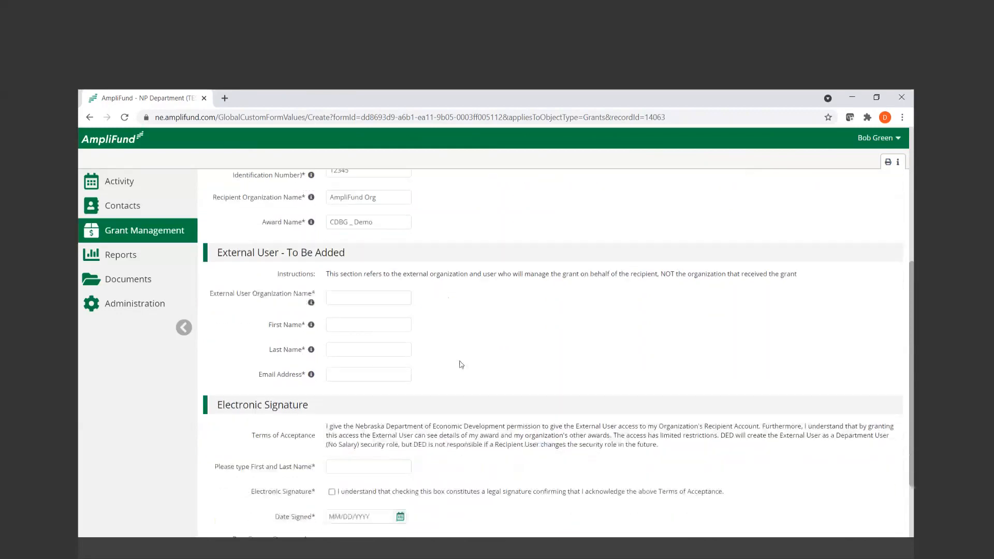
left_click(378, 300)
type("Org")
type(" I")
key("Tab")
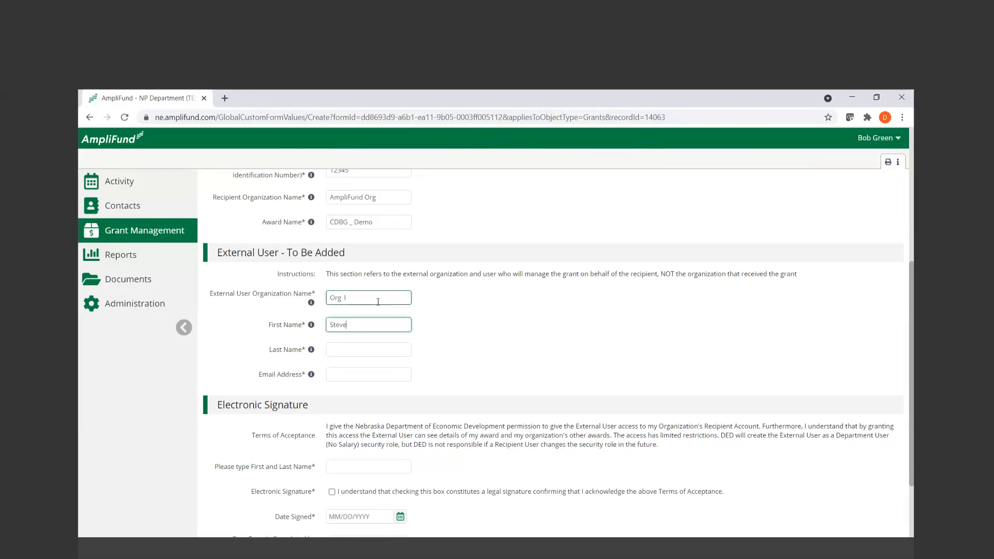
key("Tab")
key("Tab")
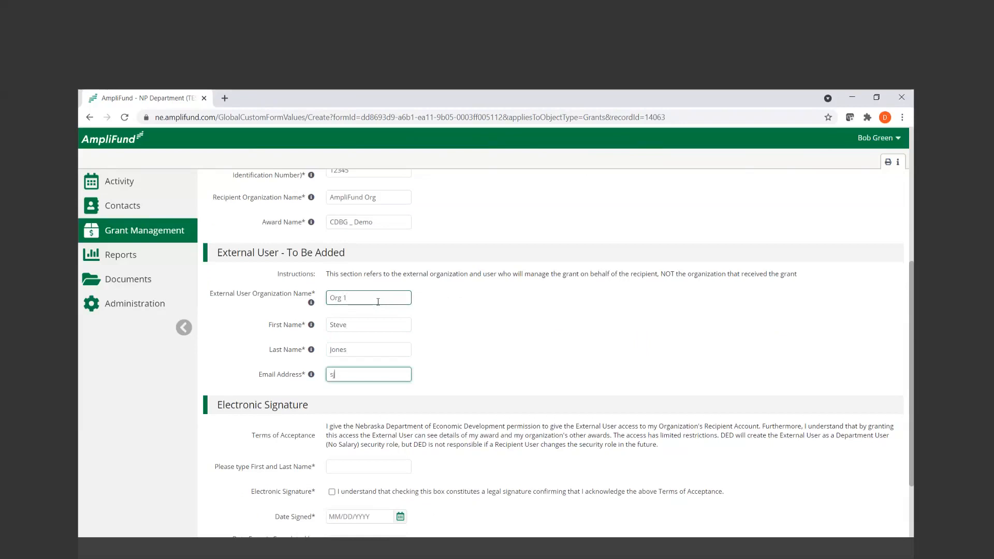
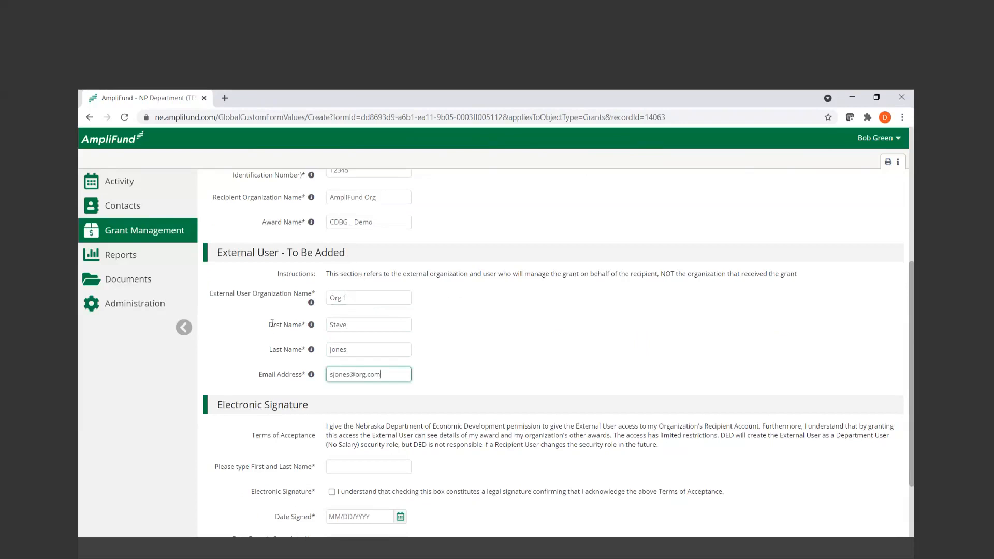
Review the External User Organization Name field and read the help notes for the award name and external organization
left_click_drag(213, 291, 424, 292)
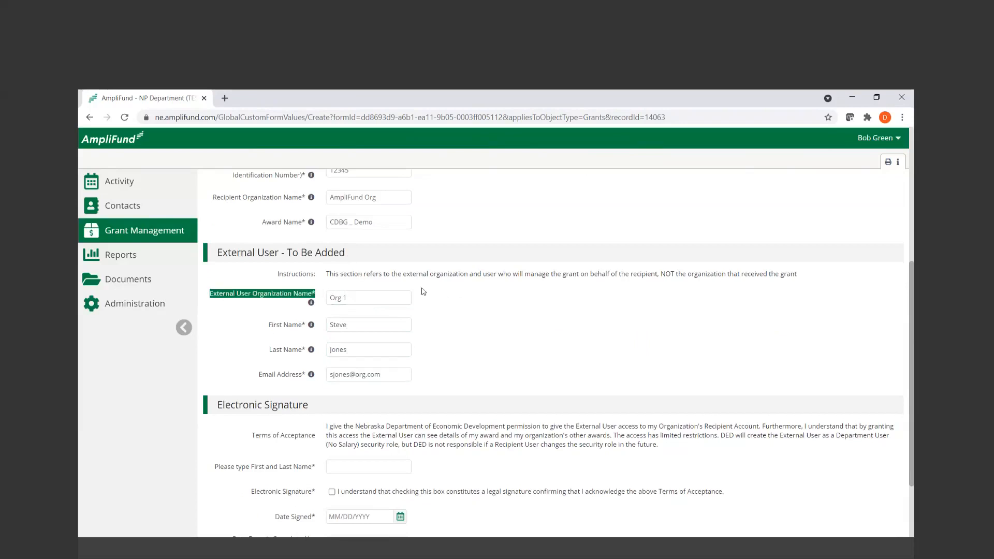
left_click(464, 294)
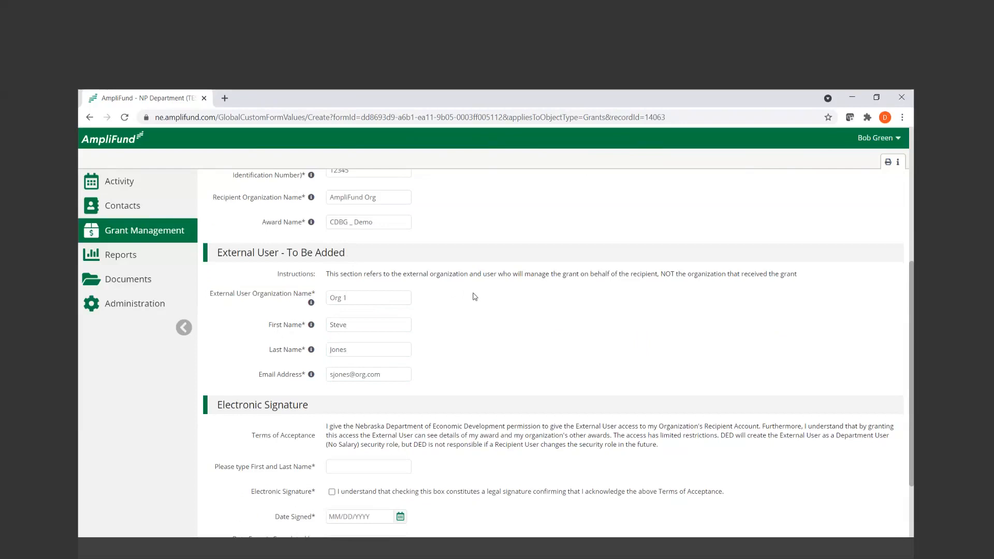
left_click_drag(317, 295, 312, 293)
left_click(449, 345)
mouse_move(314, 228)
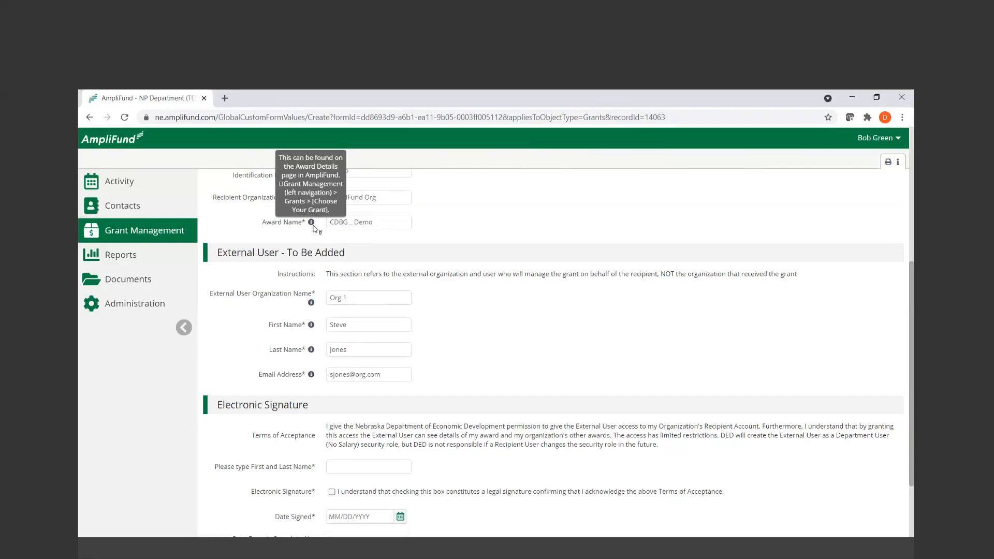
mouse_move(312, 305)
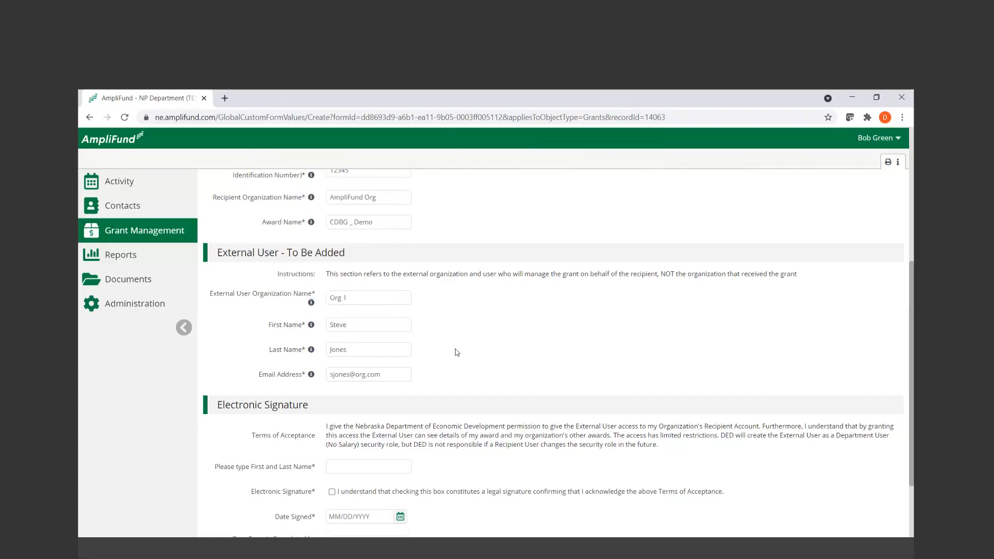
Complete the electronic signature with the signer's full name, the accepted terms and a signed date of 8/04/2021
scroll(458, 355, "down", 2)
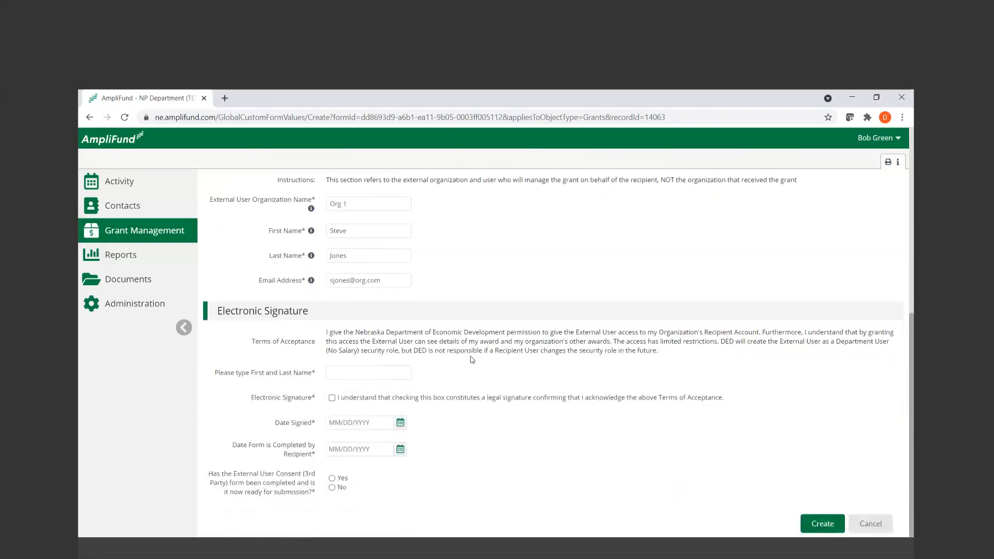
left_click(397, 372)
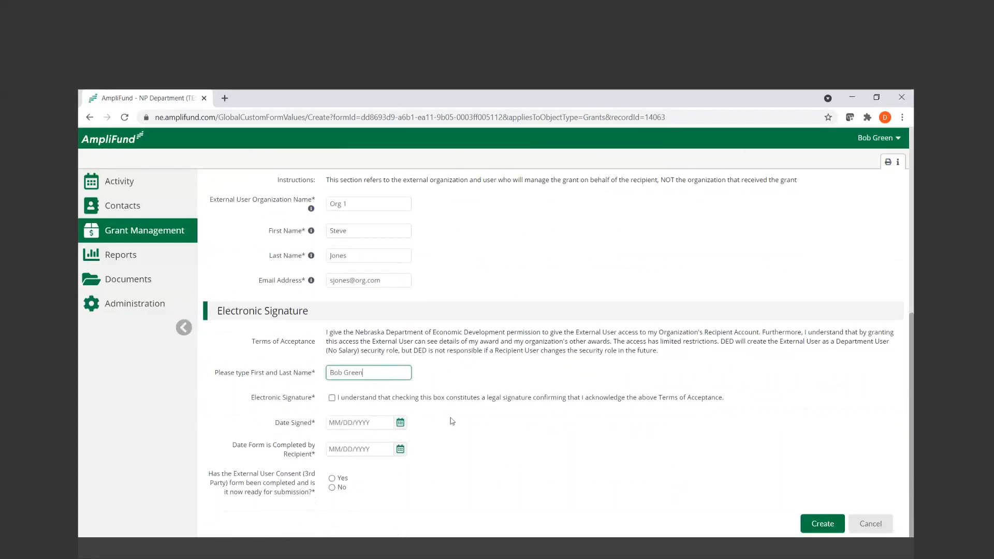
left_click(331, 399)
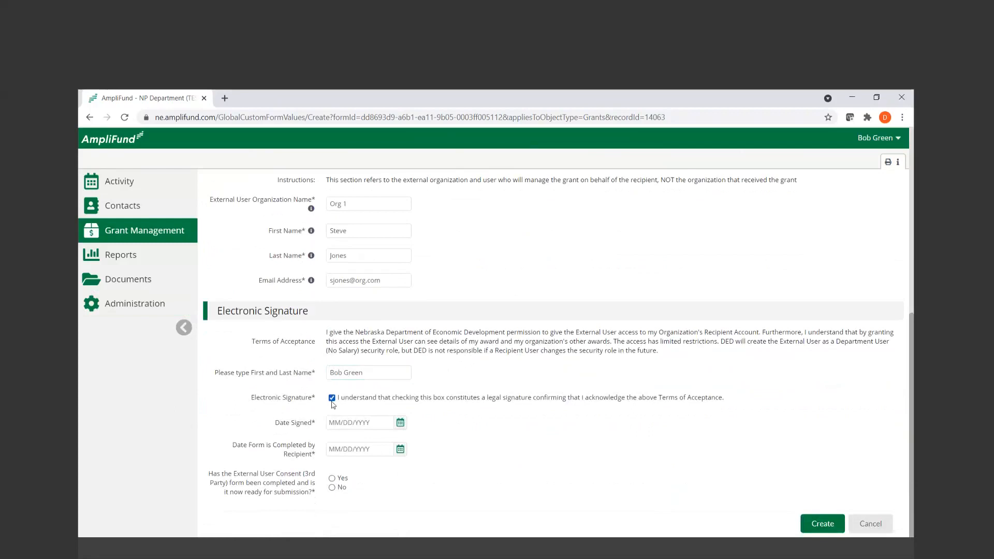
left_click(399, 423)
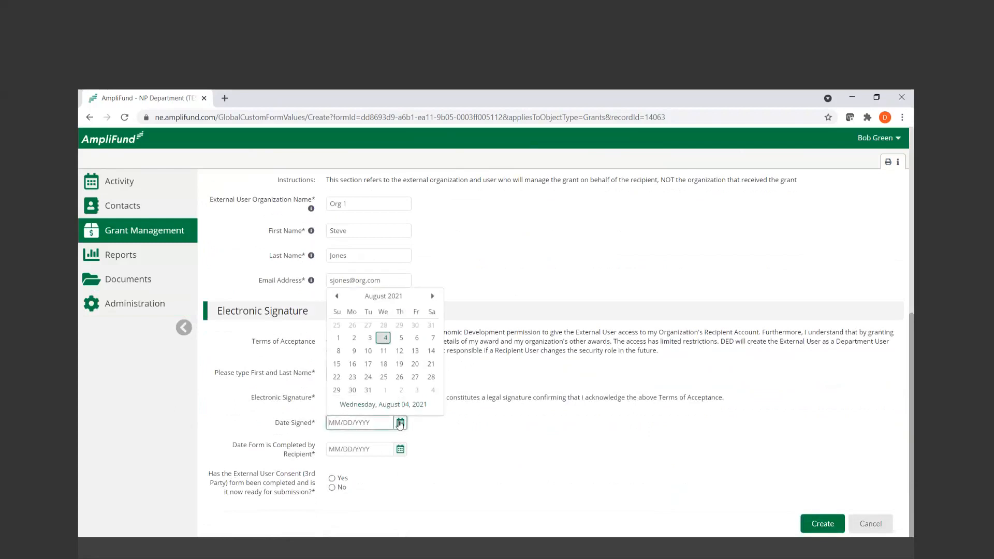
left_click(383, 338)
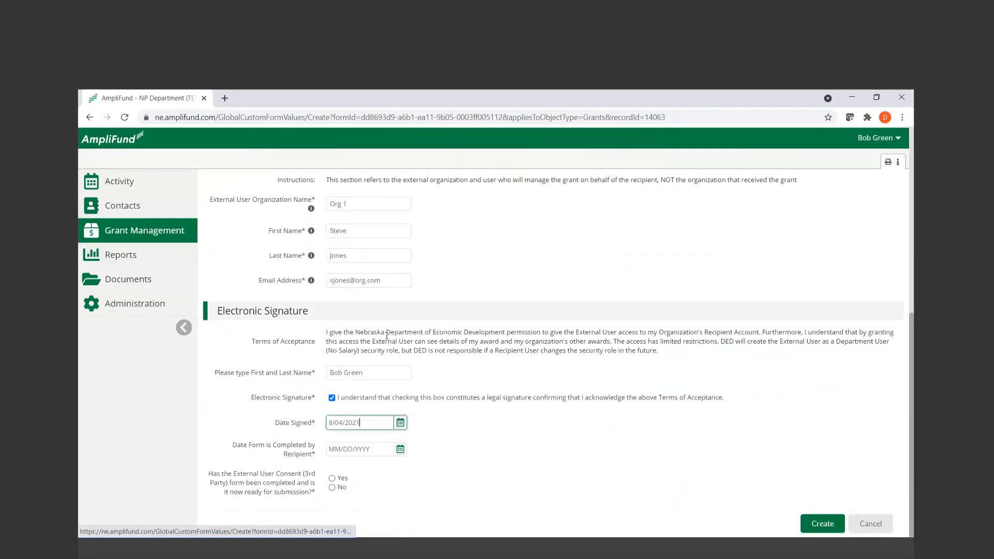
Set the form completion date to 8/04/2021, answer Yes to ready for submission, and create the consent record
left_click(400, 449)
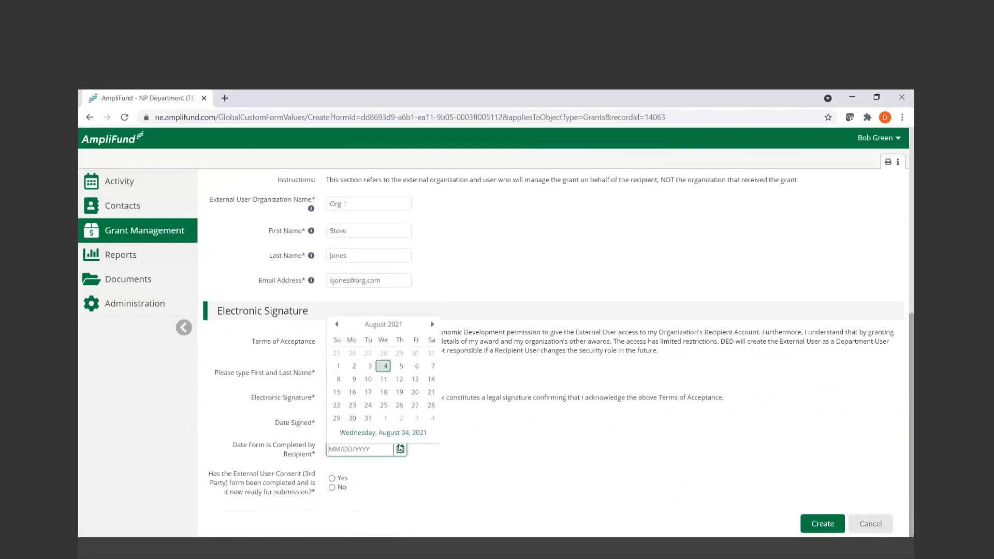
left_click(383, 366)
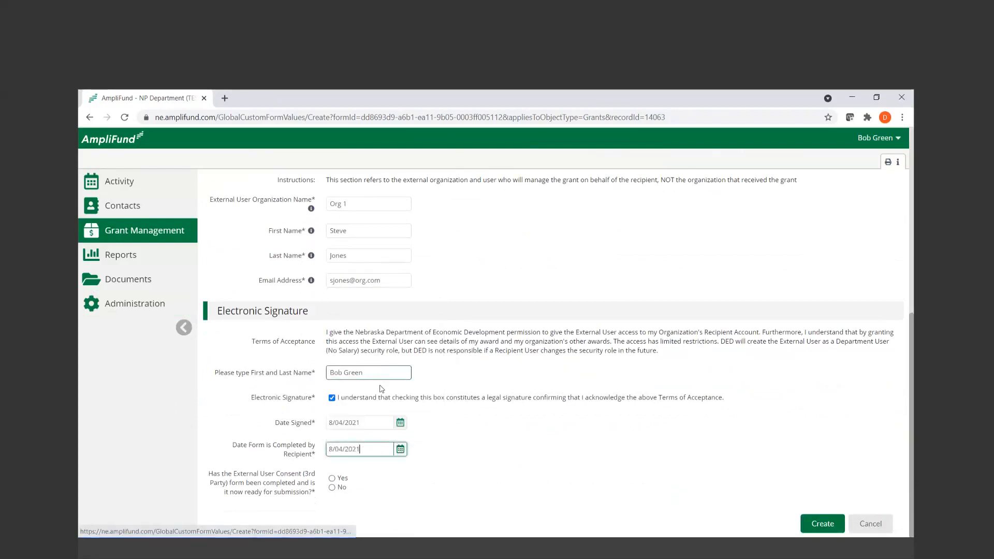
left_click(332, 478)
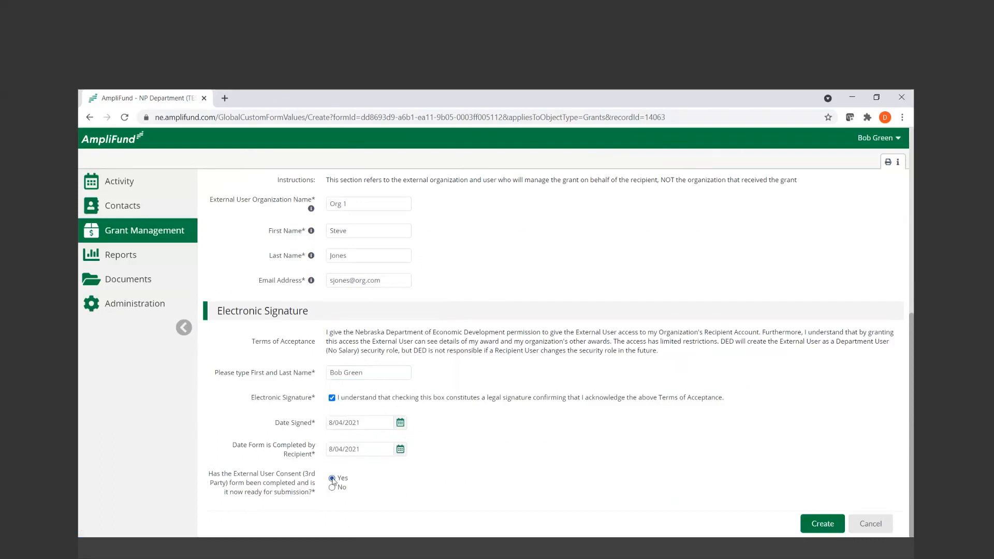
left_click(823, 526)
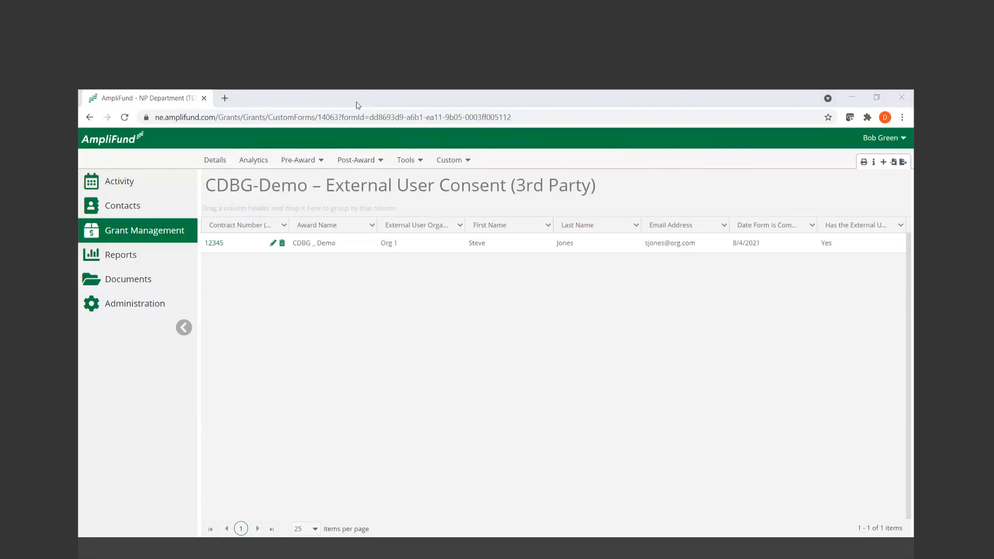
Open the existing report 5 under Project Status - LMI on an Area Basis (LMA) for editing
left_click(460, 161)
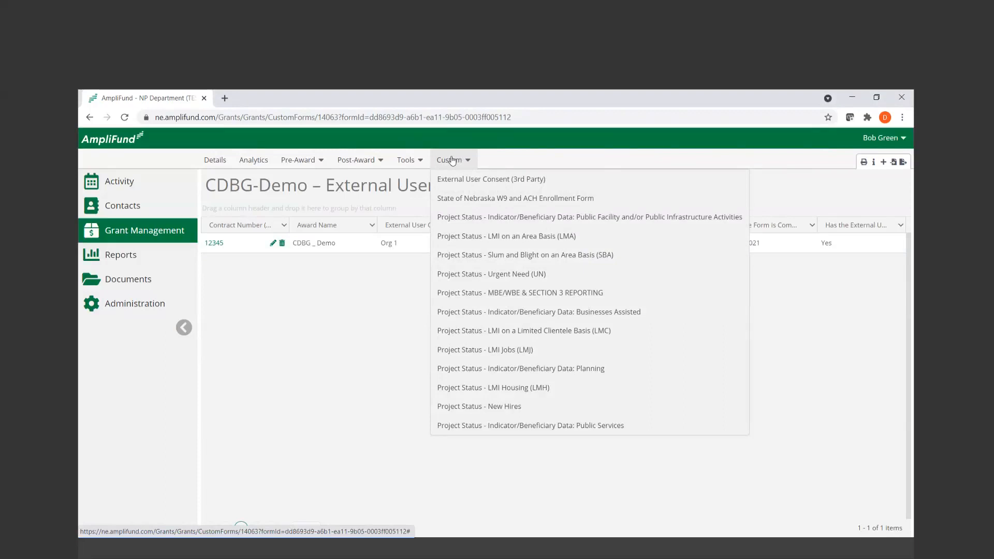
left_click(548, 243)
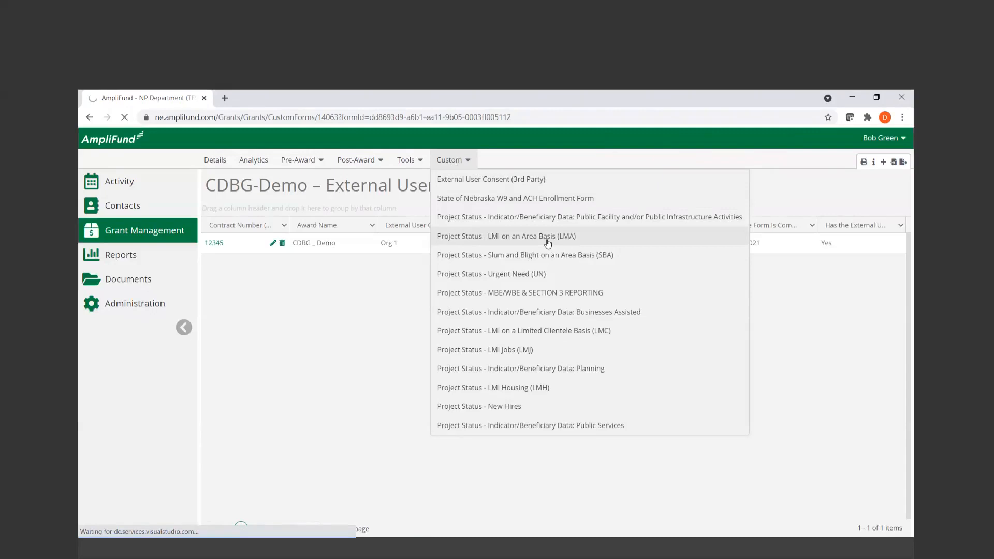
left_click(548, 237)
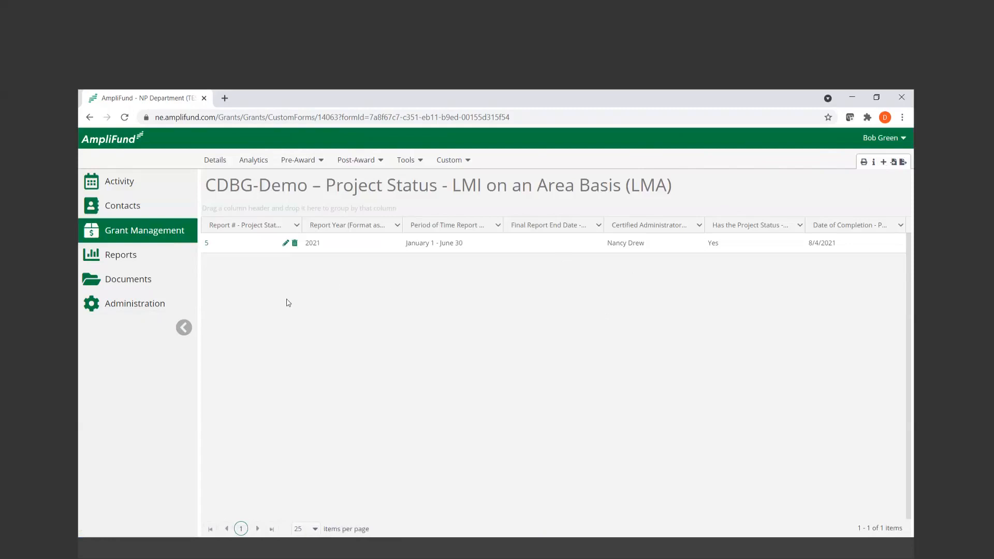
left_click(285, 243)
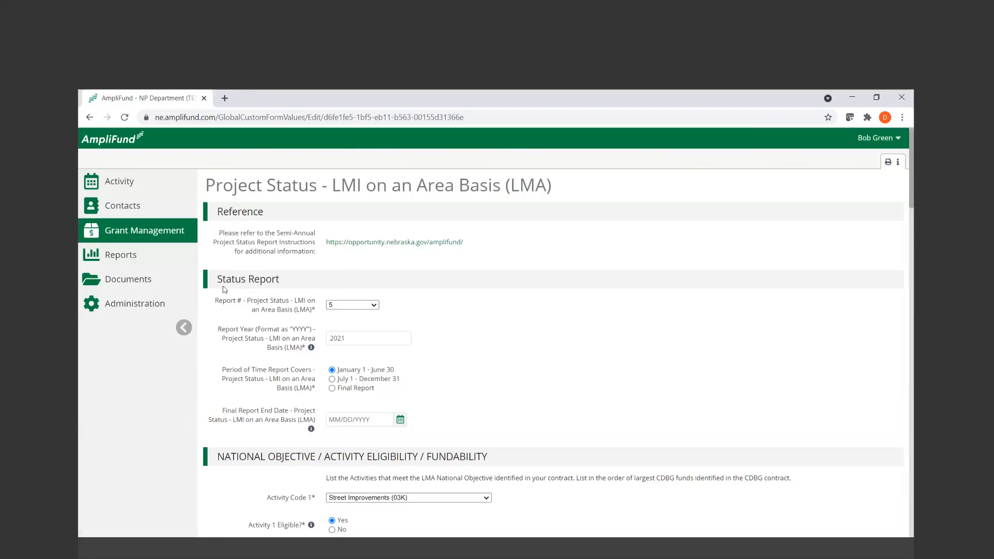
Examine the Status Report section's report number, year, period and final end date fields, including their help notes
left_click_drag(216, 279, 296, 280)
left_click(461, 313)
left_click(345, 336)
left_click(240, 340)
double_click(304, 347)
left_click(444, 371)
mouse_move(315, 348)
mouse_move(314, 431)
left_click_drag(322, 389, 313, 388)
Review the available options for Activity Code 3 without choosing one, and mark Activity 2 as eligible with Yes
left_click_drag(913, 142, 912, 209)
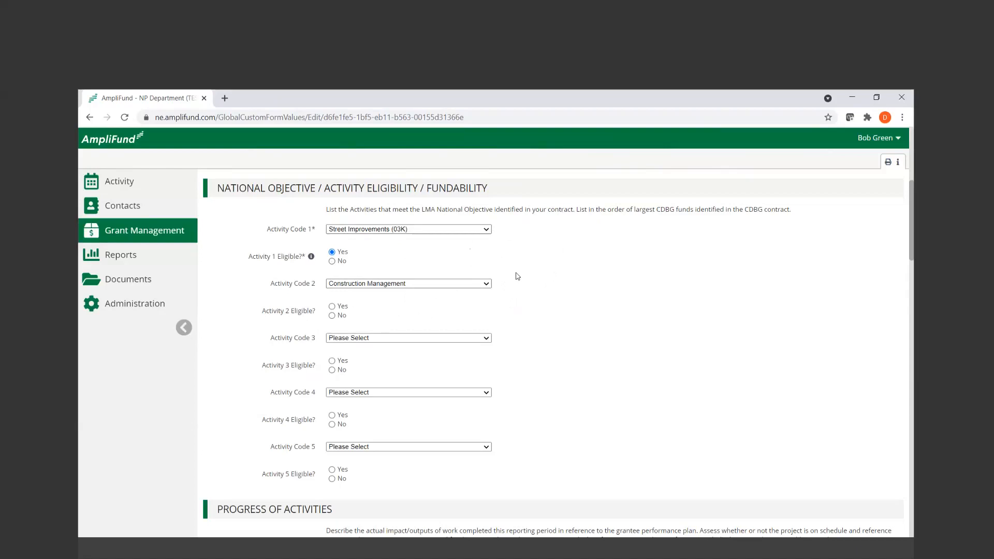
left_click(481, 338)
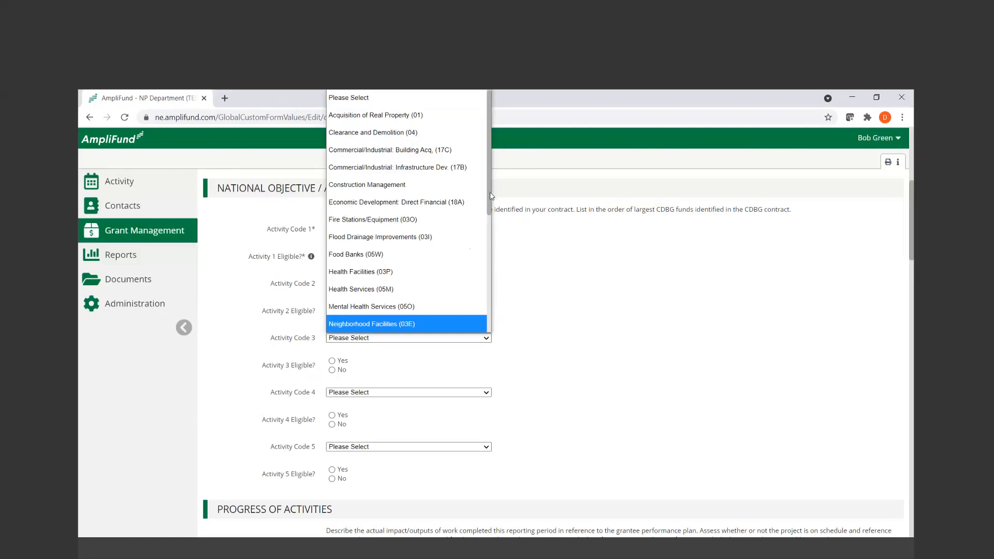
mouse_move(490, 193)
left_mouse_down()
mouse_move(482, 330)
mouse_move(496, 290)
mouse_move(493, 181)
left_mouse_up()
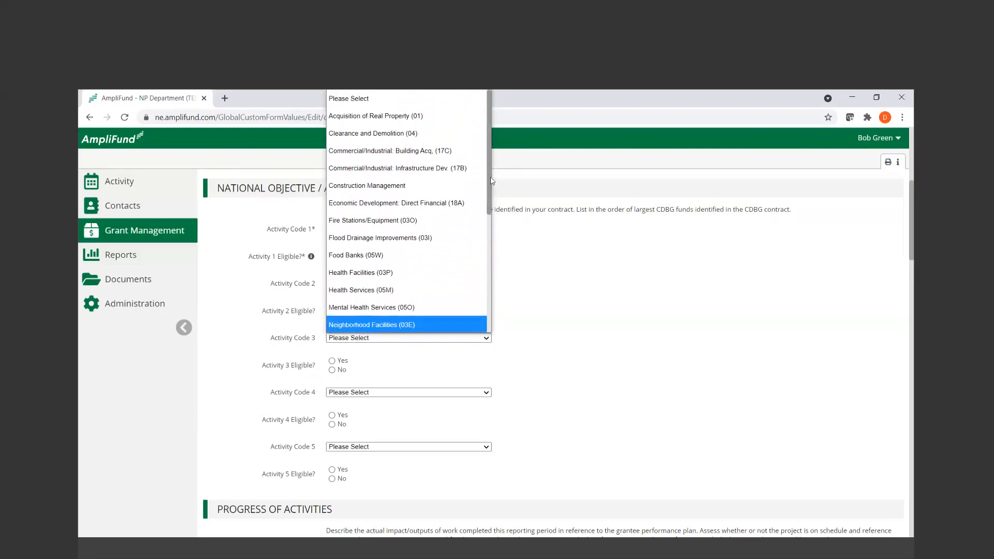
left_click(577, 311)
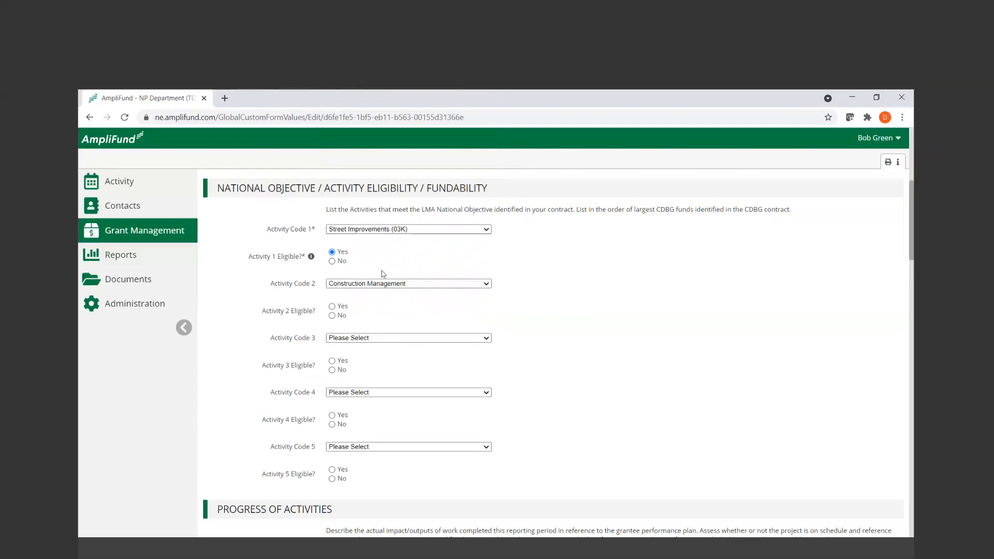
left_click(333, 307)
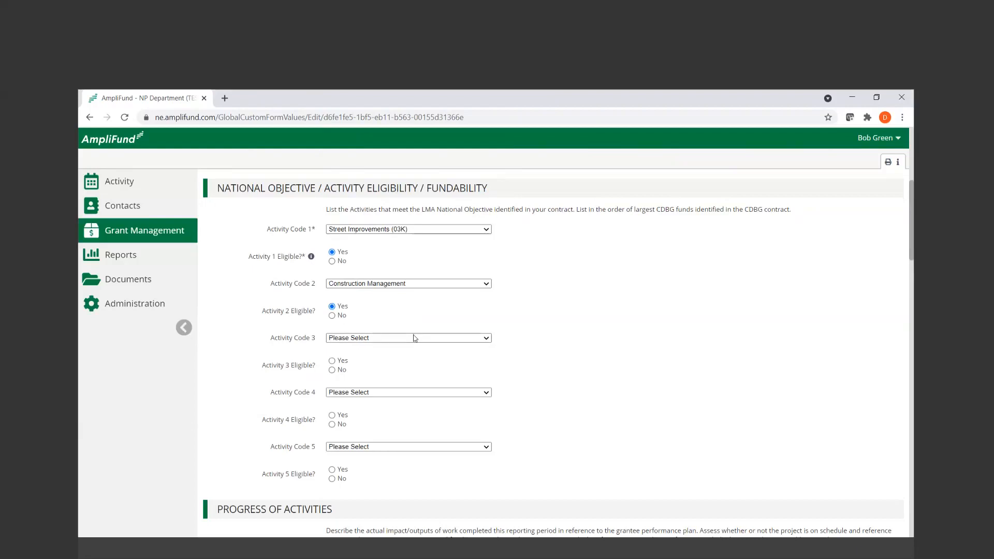
Enlarge the LMA Progress of Activities narrative box to read its full text
scroll(541, 421, "down", 1)
scroll(541, 421, "down", 4)
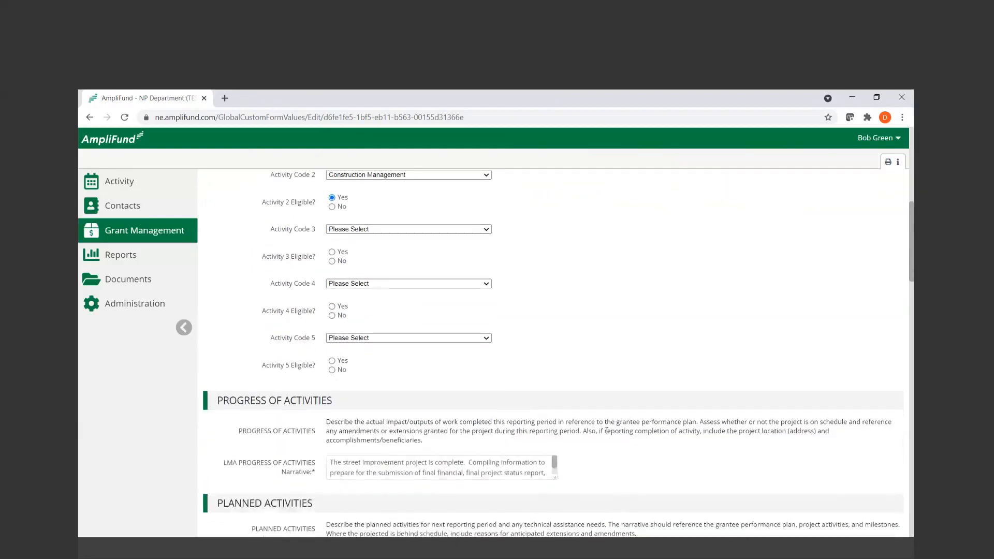
left_click_drag(554, 369, 554, 401)
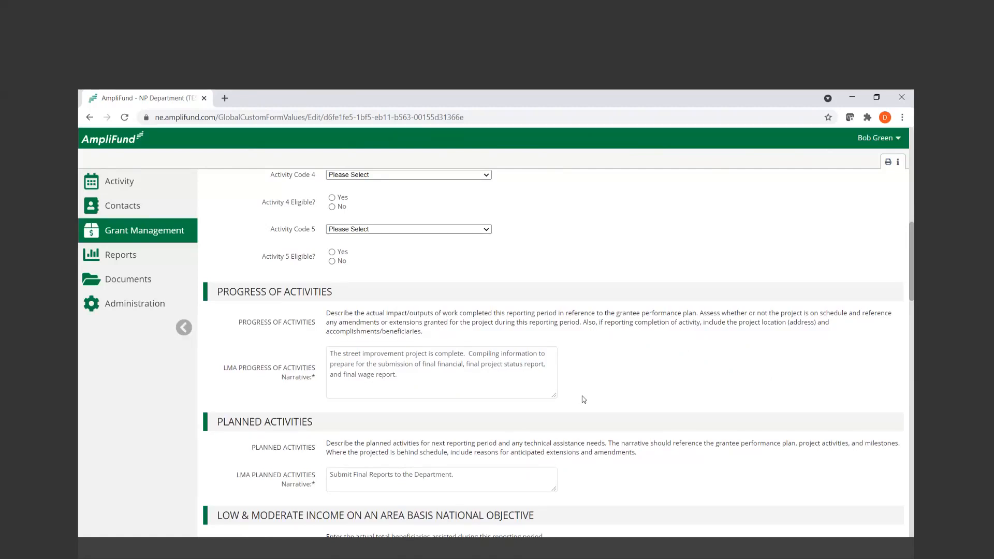
Examine the Planned Activities narrative and the LMI Area Benefit fields for total persons and LMI persons
scroll(584, 399, "down", 1)
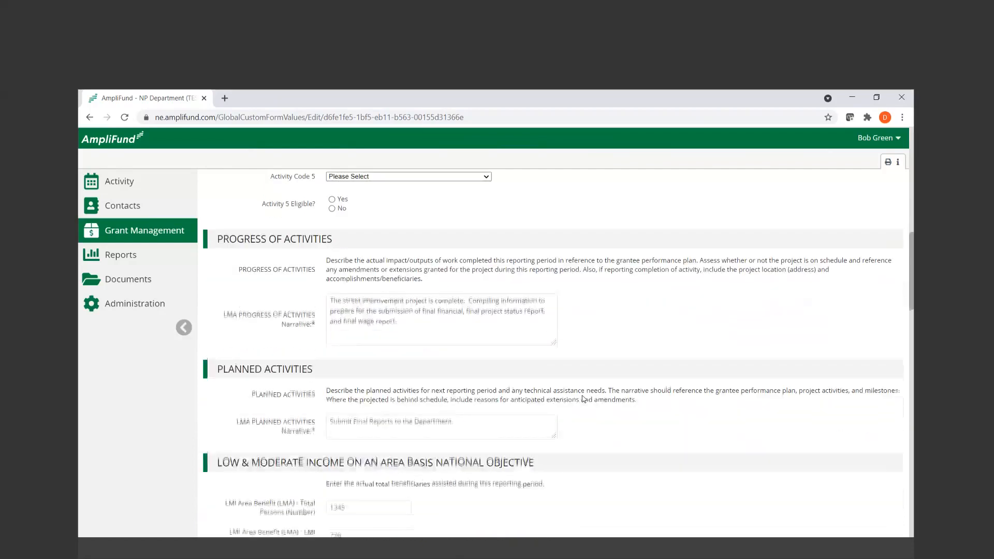
scroll(464, 346, "down", 1)
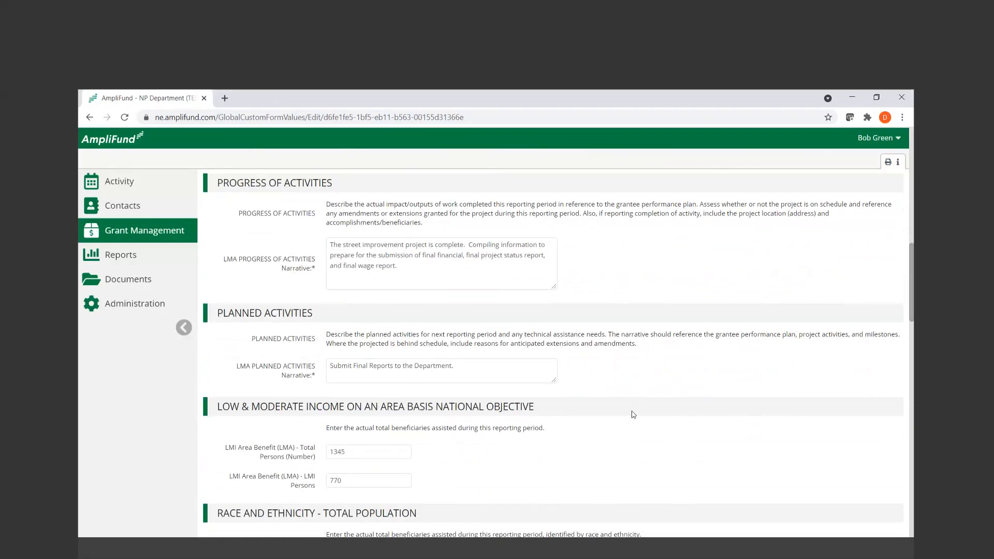
scroll(632, 414, "down", 1)
scroll(632, 411, "down", 1)
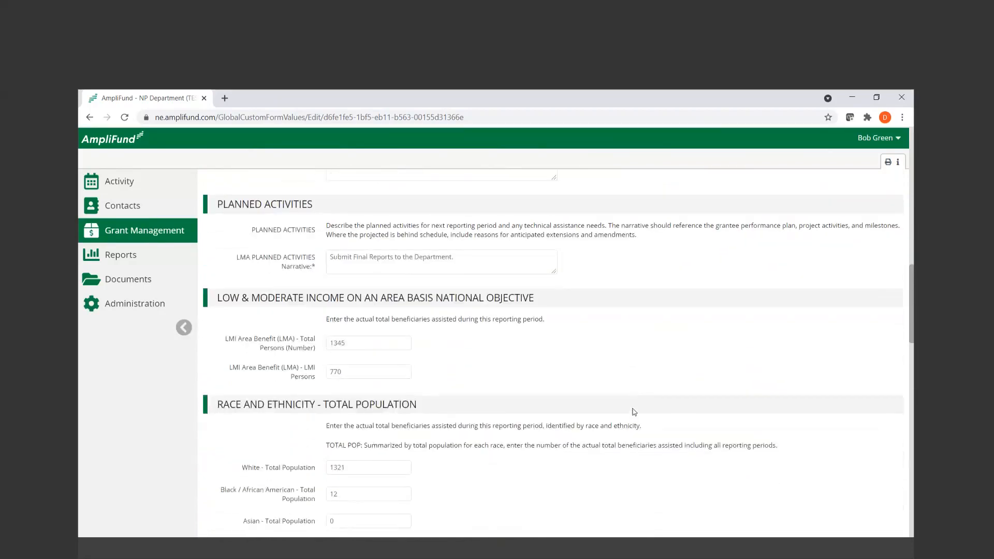
scroll(486, 389, "down", 1)
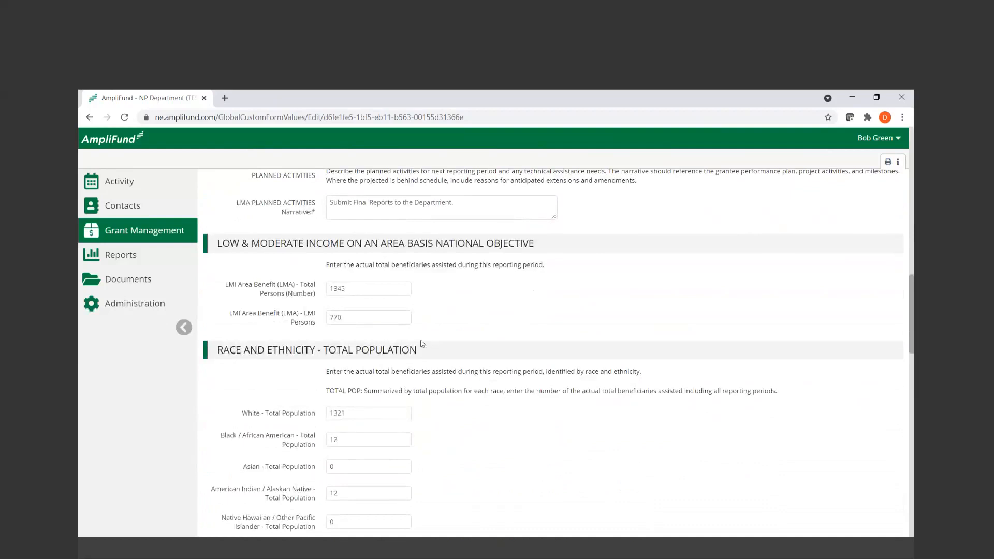
left_click_drag(226, 284, 315, 294)
left_click_drag(230, 313, 324, 328)
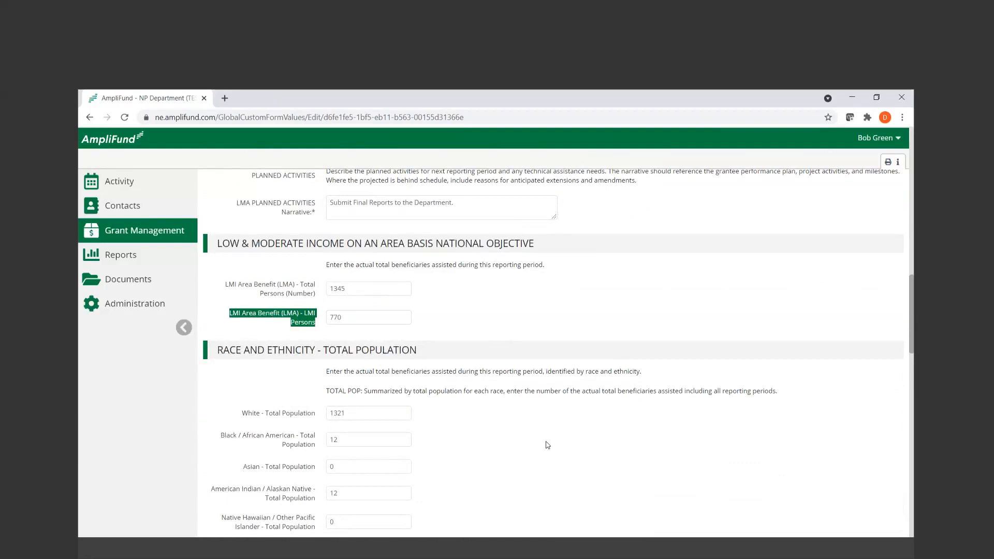
Examine the Race and Ethnicity - Total Population fields and compare their total with the LMI Area Benefit total persons
scroll(548, 445, "down", 1)
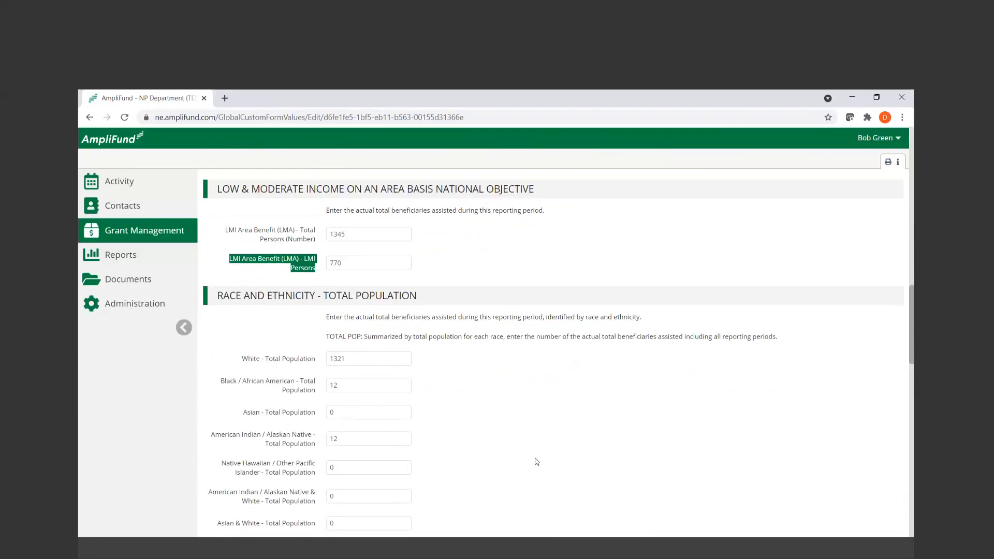
scroll(543, 458, "down", 2)
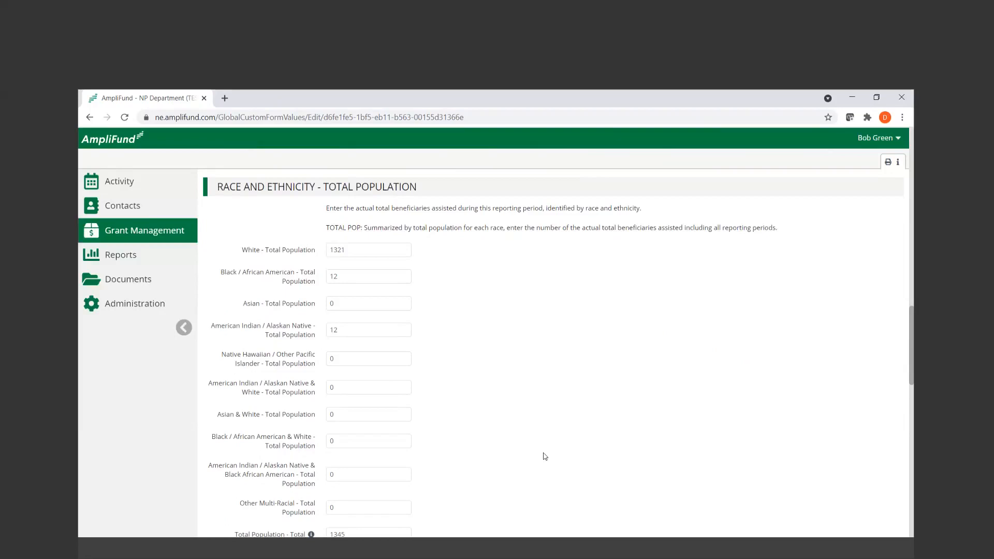
scroll(545, 456, "down", 1)
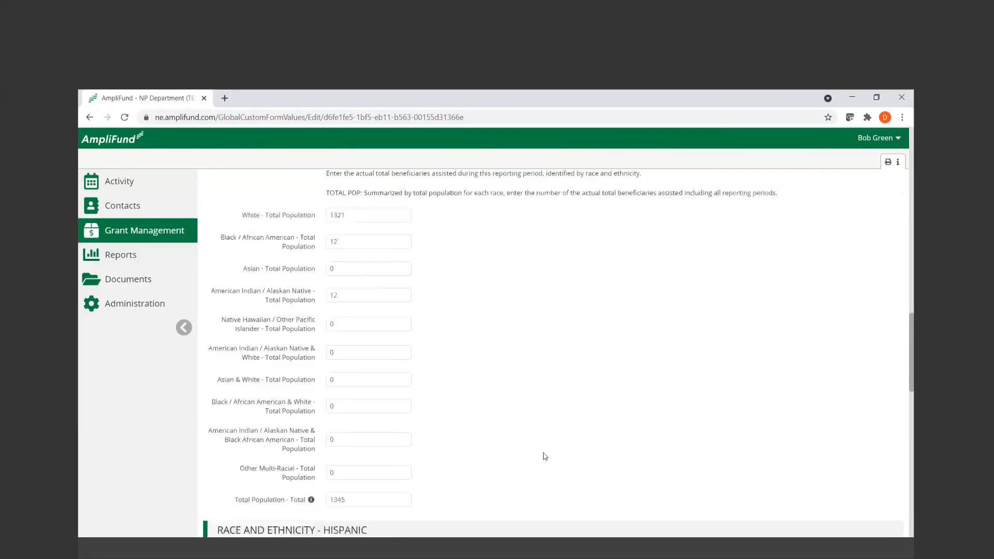
left_click_drag(407, 480, 306, 491)
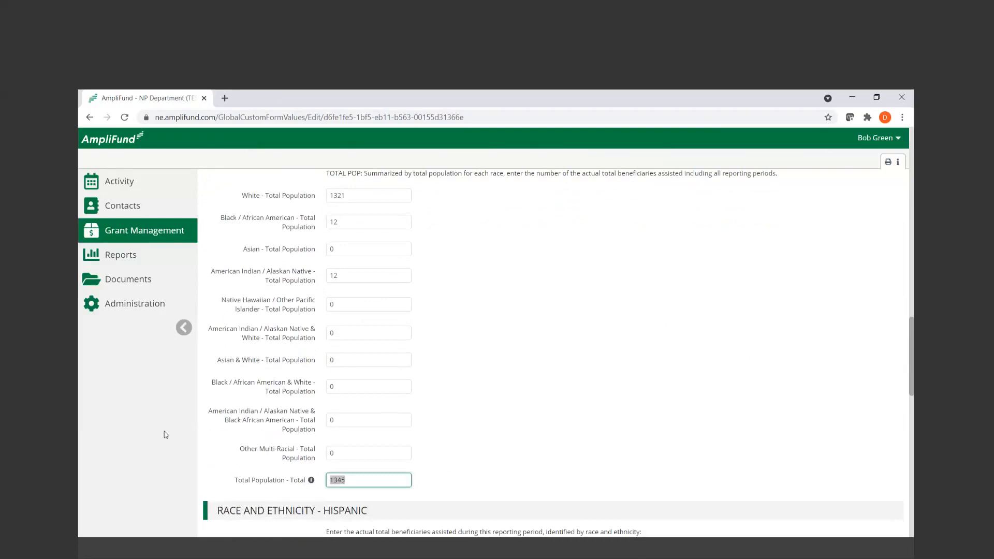
scroll(383, 357, "up", 3)
left_click(349, 232)
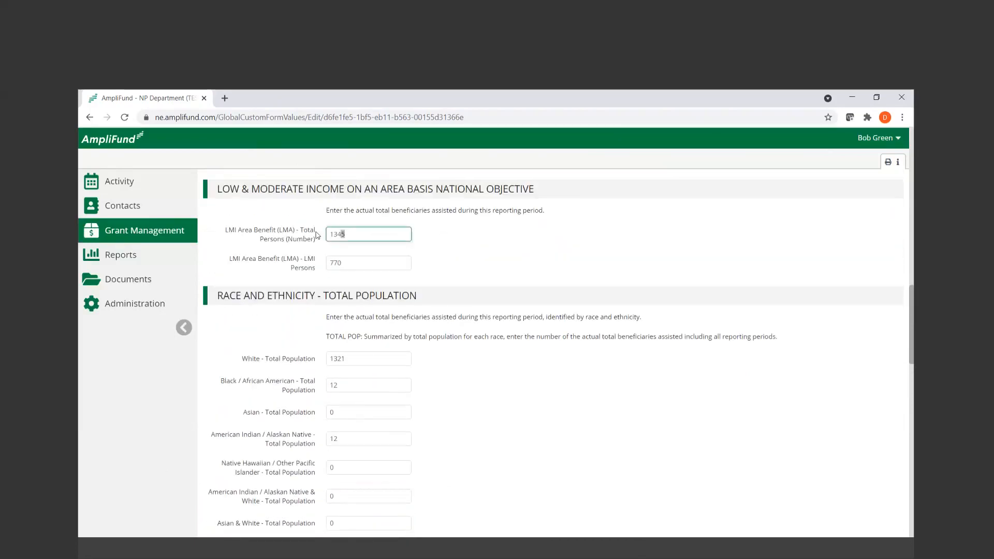
left_click_drag(223, 230, 316, 239)
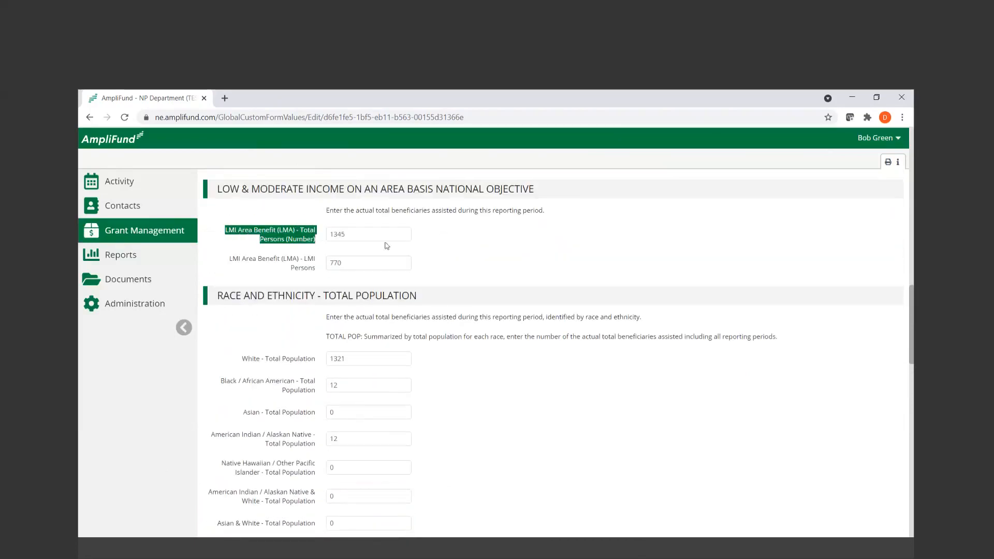
scroll(560, 421, "down", 3)
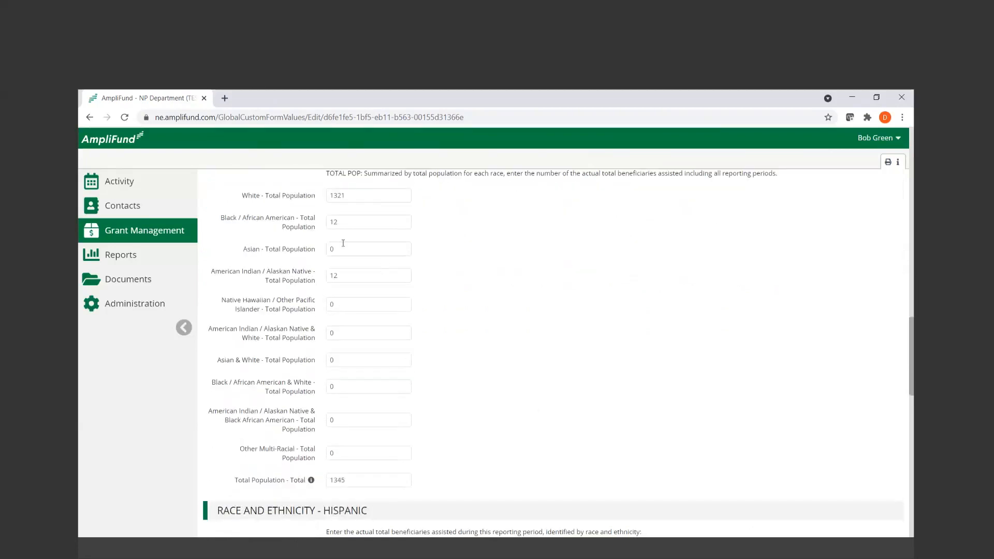
left_click_drag(238, 480, 414, 483)
Examine the Race and Ethnicity - Hispanic section, comparing the White - Hispanic entry with the Hispanic total population
scroll(473, 474, "down", 2)
scroll(474, 475, "down", 2)
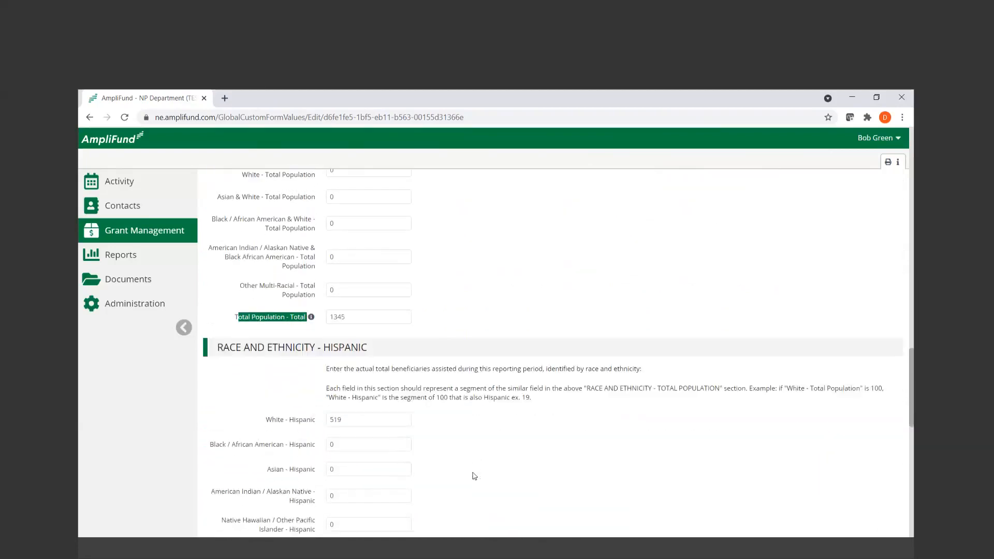
scroll(474, 476, "down", 2)
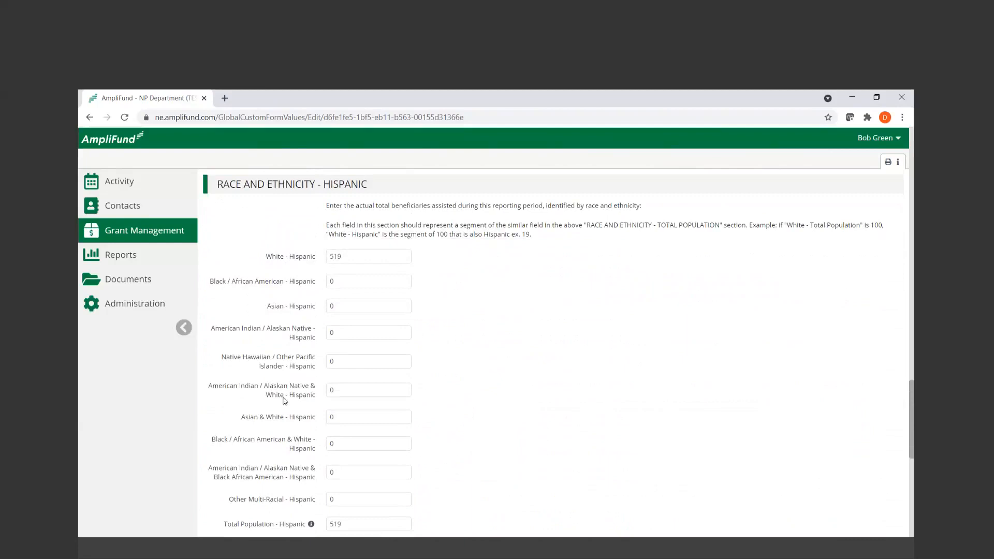
left_click(307, 257)
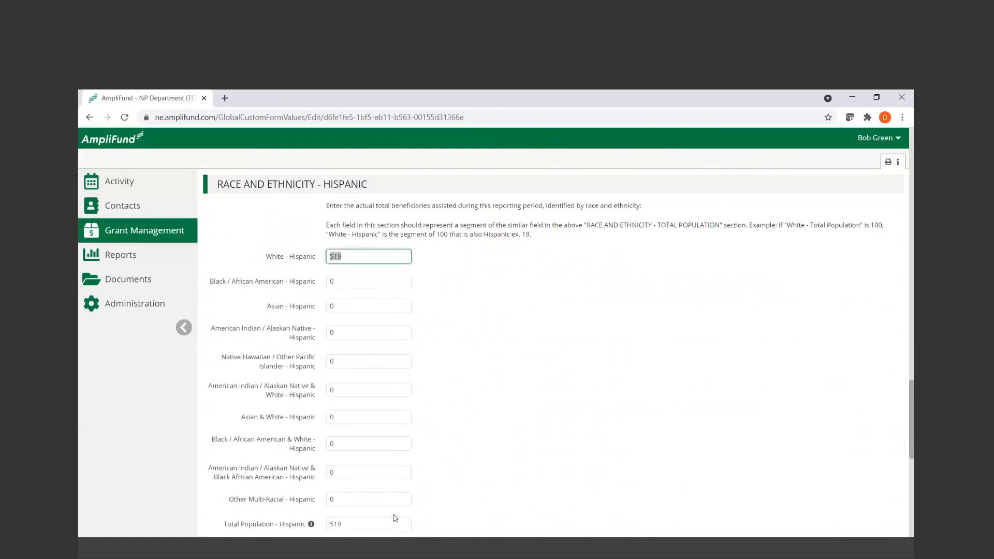
left_click(355, 523)
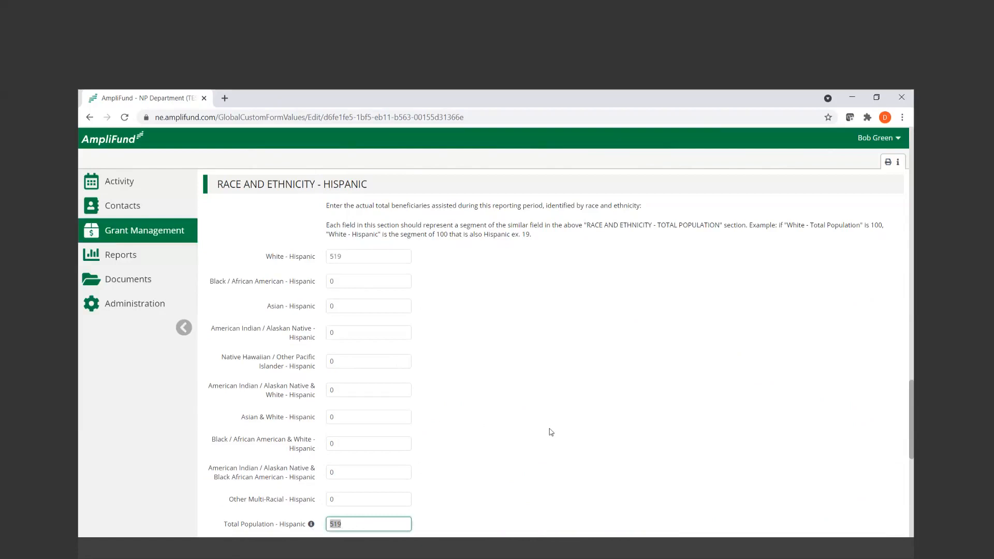
scroll(551, 432, "down", 1)
double_click(231, 469)
left_click_drag(302, 470, 427, 469)
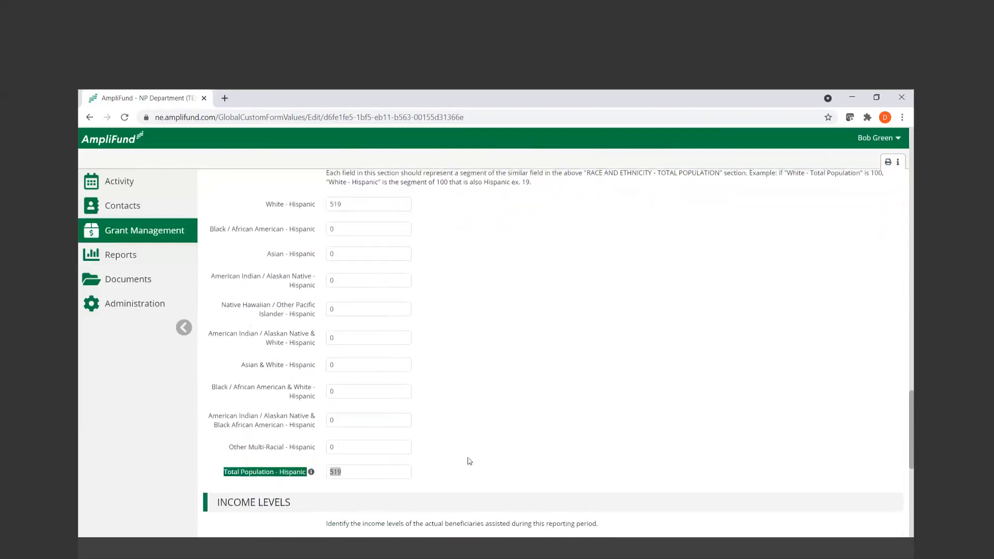
scroll(467, 461, "up", 1)
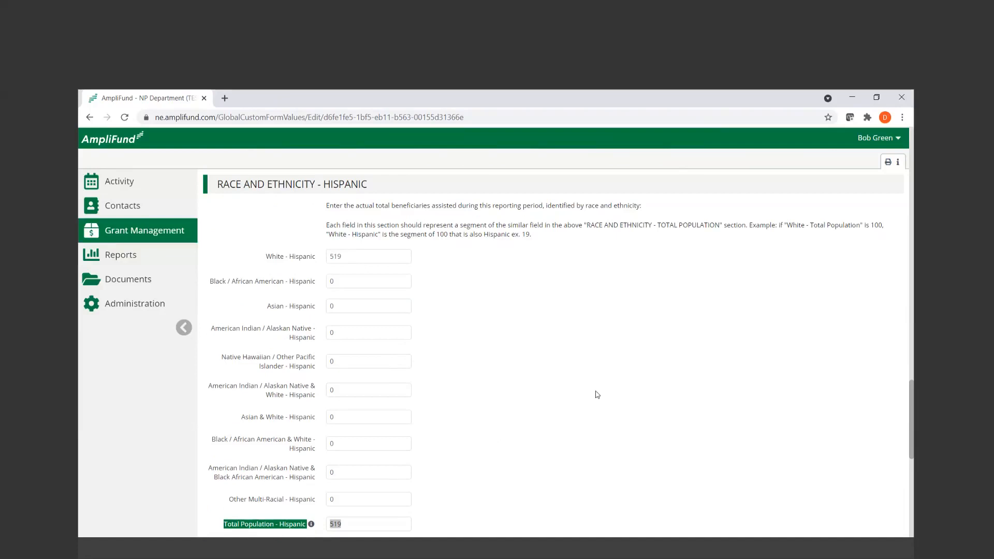
Examine the Income Levels section, focusing on the number of incomes between 50.0001% and 80% AMI
scroll(596, 394, "down", 6)
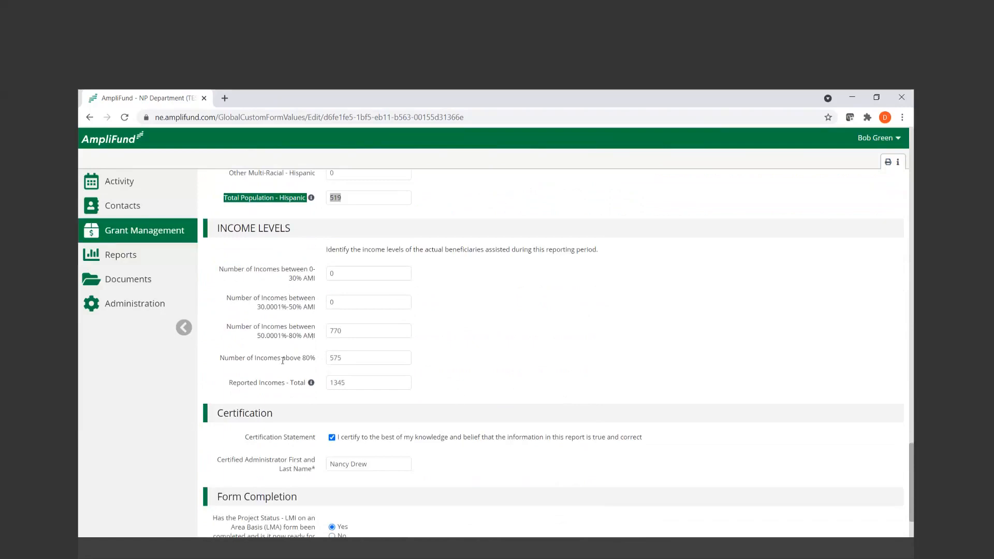
left_click(357, 386)
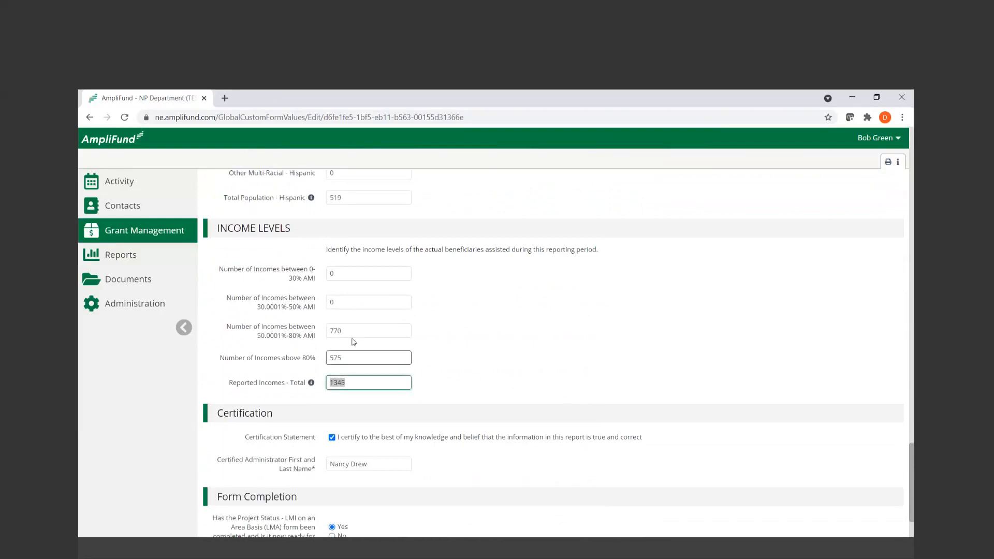
left_click_drag(354, 331, 322, 333)
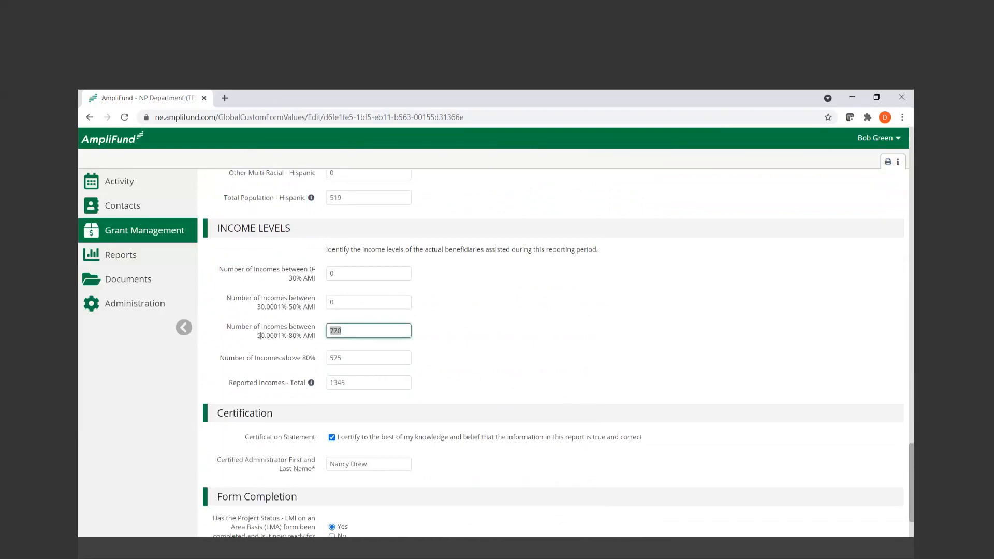
left_click_drag(231, 329, 288, 344)
left_click(227, 343)
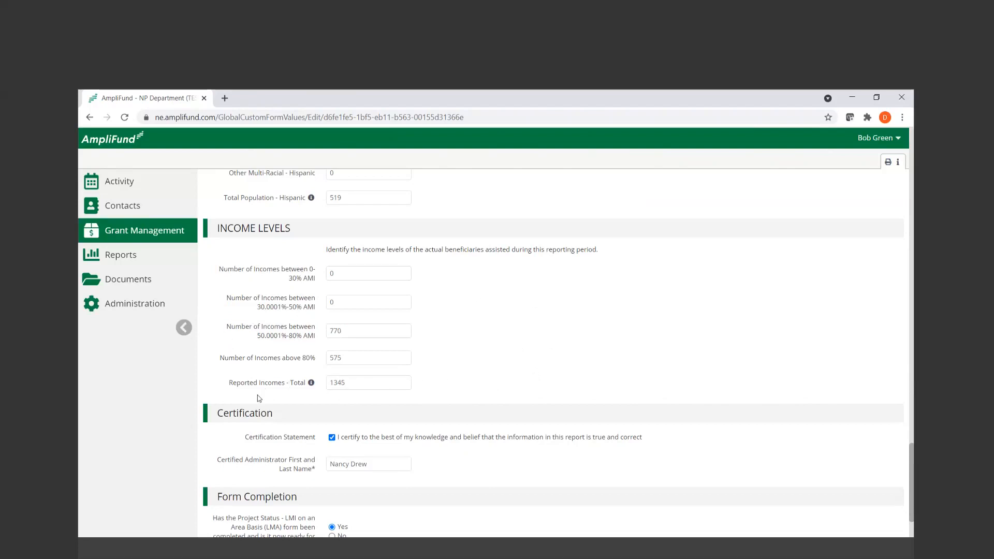
Compare the Reported Incomes total with the Total Population total and the LMI Area Benefit total persons
left_click(333, 379)
left_click_drag(363, 379, 304, 386)
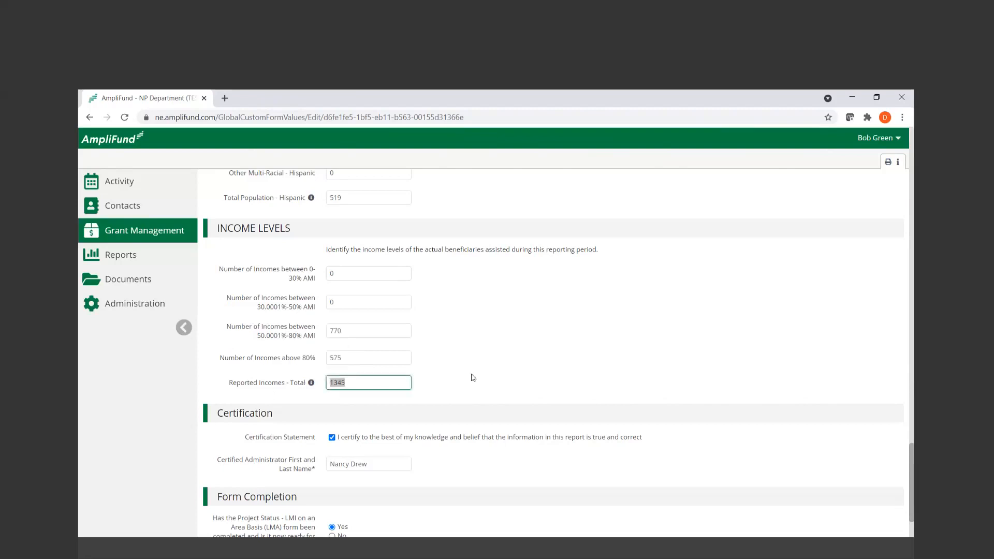
scroll(471, 377, "up", 10)
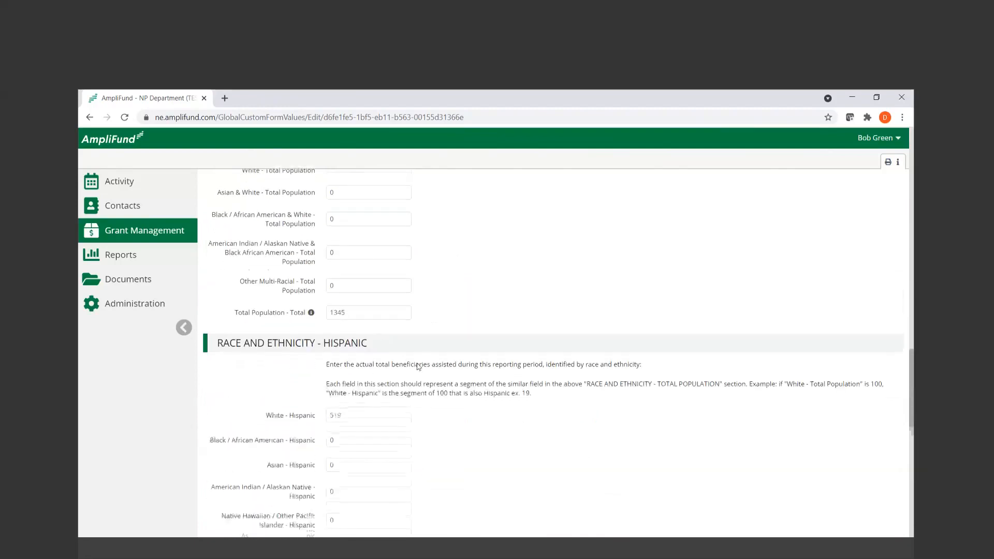
scroll(469, 344, "up", 3)
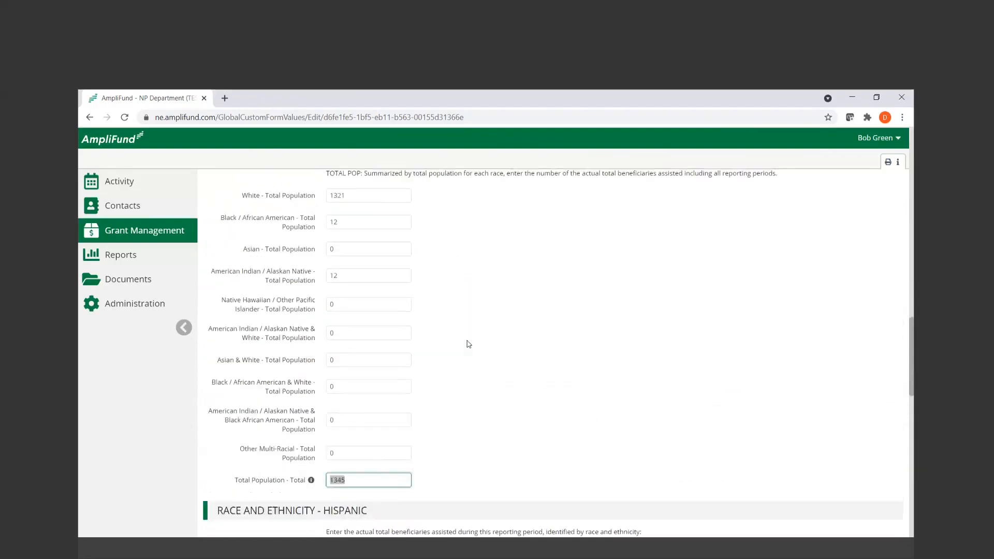
scroll(469, 344, "up", 3)
left_click_drag(389, 237, 305, 233)
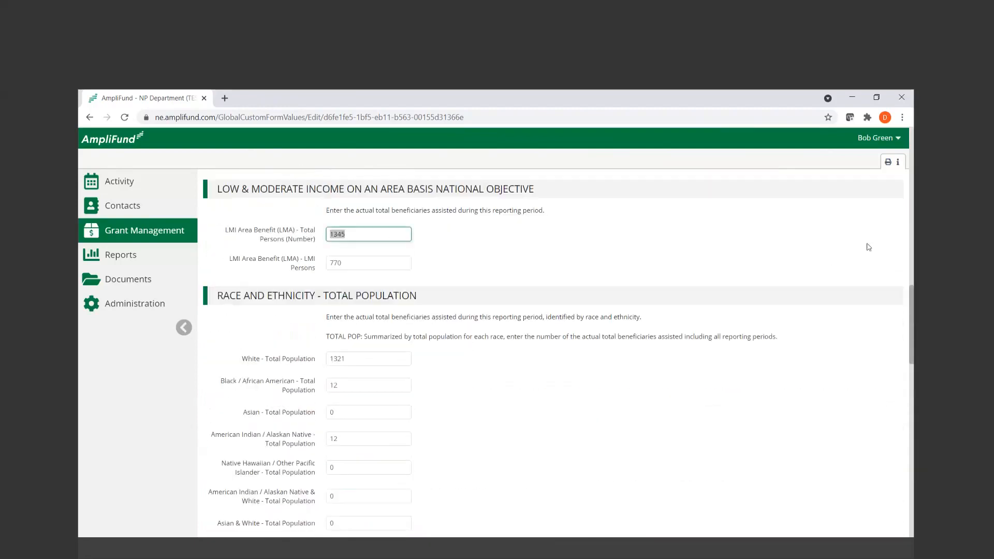
Review the certification fields, leave the ready-for-submission answer at Yes, and save the LMI Area Basis report
left_click_drag(910, 326, 906, 518)
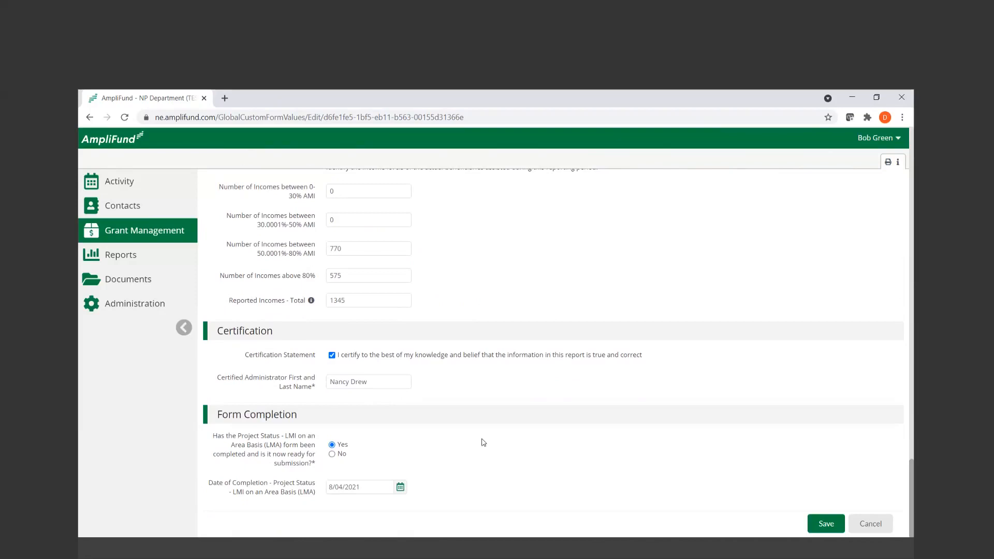
left_click(395, 382)
left_click_drag(210, 440, 454, 464)
left_click(481, 460)
left_click(332, 453)
left_click(332, 446)
left_click(829, 520)
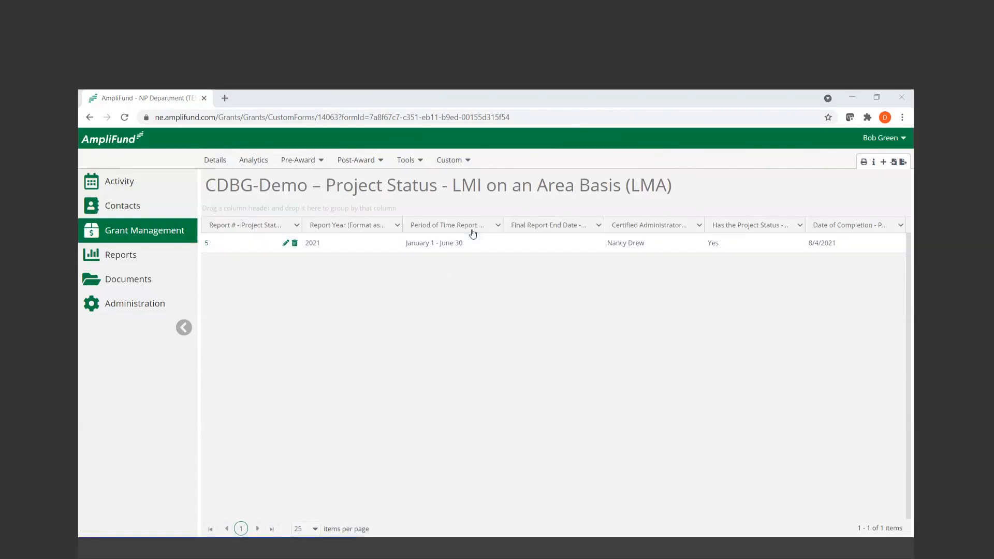
Open report 5 of the Project Status - LMI on a Limited Clientele Basis (LMC) form for editing
left_click(468, 162)
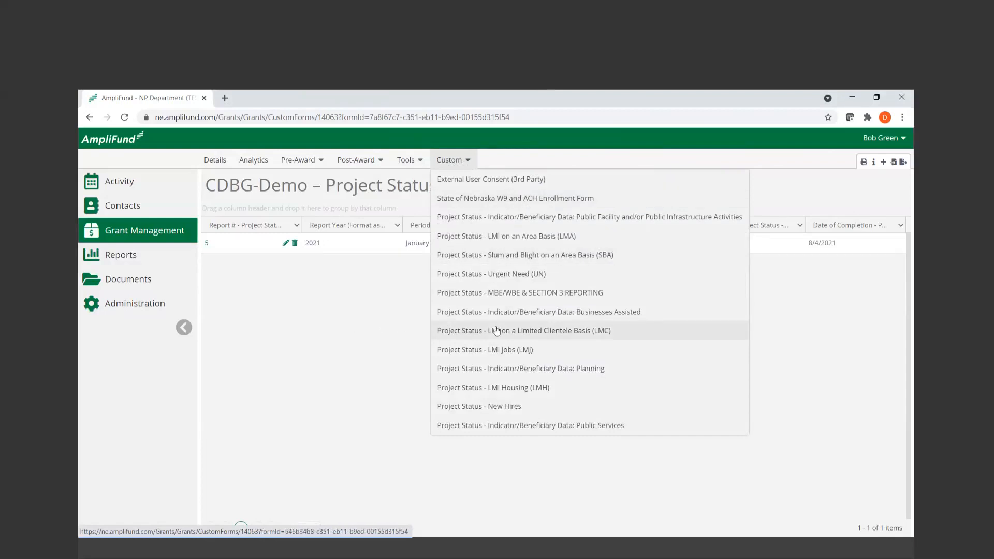
left_click(566, 338)
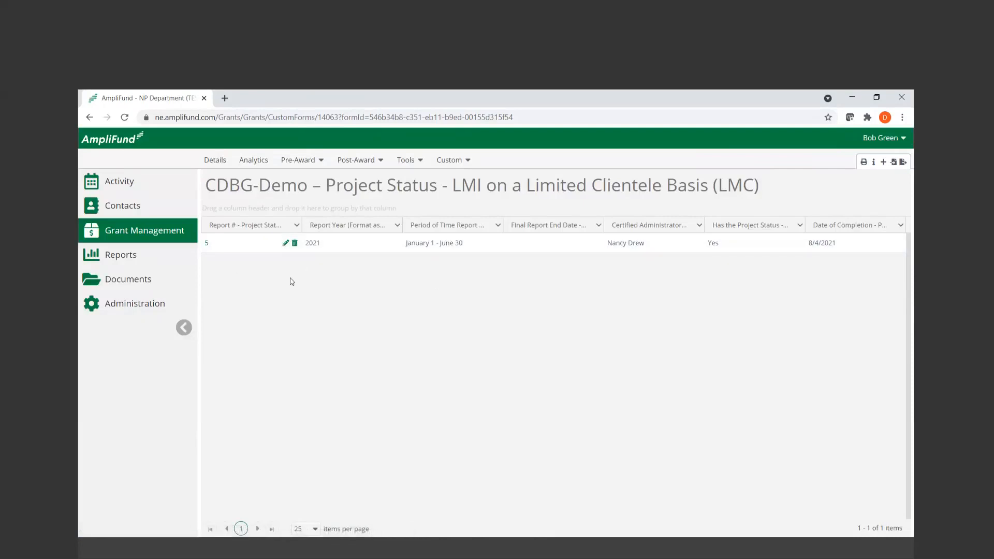
left_click(285, 243)
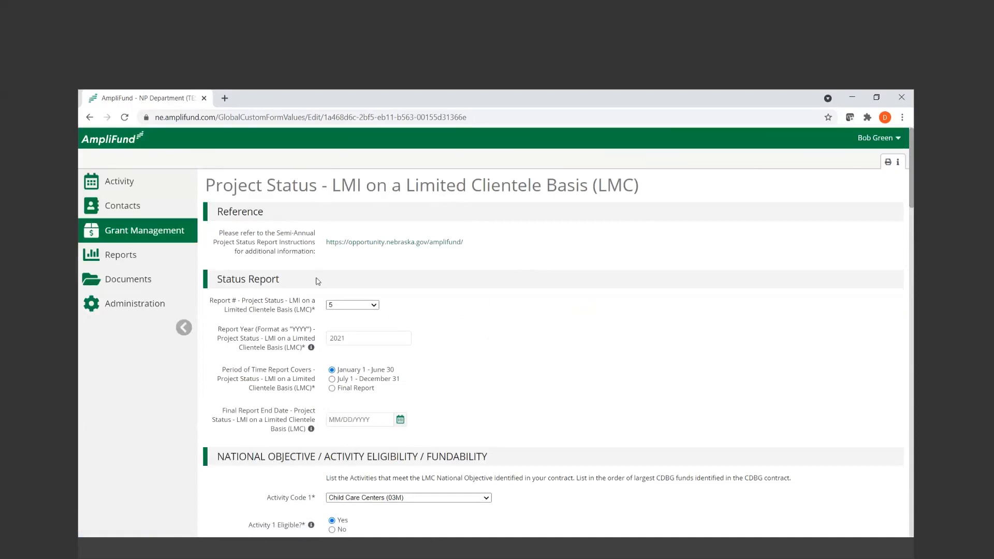
Review the Reference note on the Semi-Annual Project Status Report Instructions and the Status Report fields
left_click_drag(227, 234, 352, 262)
left_click(398, 263)
scroll(473, 360, "down", 1)
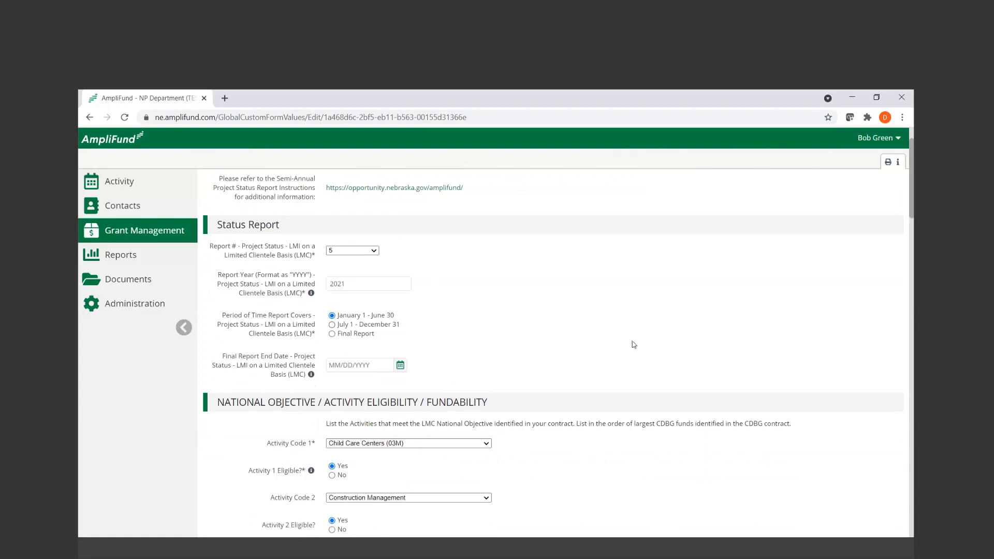
Examine the activity codes and eligibility answers under National Objective, checking the report number field in the Status Report section
scroll(907, 185, "down", 3)
left_click_drag(907, 185, 908, 196)
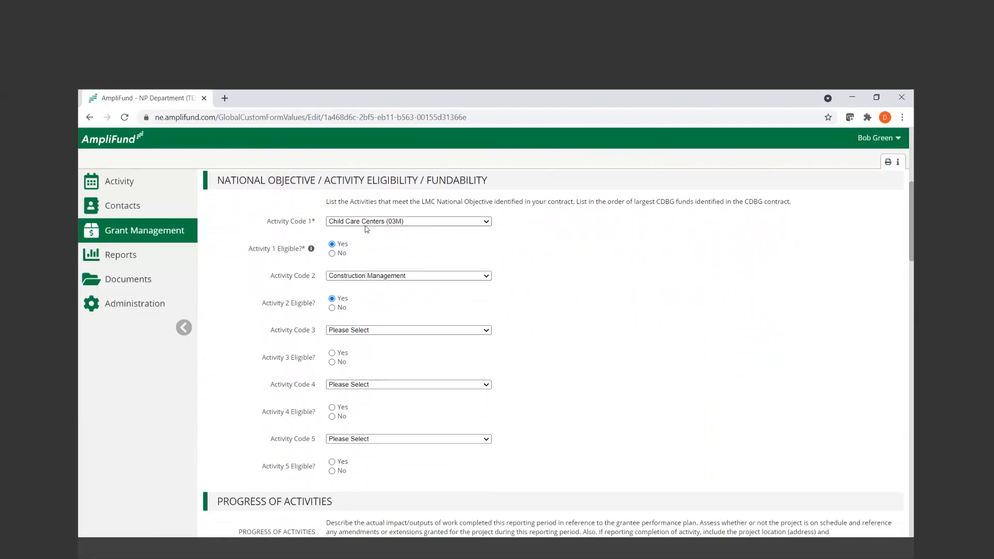
left_click_drag(266, 222, 329, 224)
scroll(570, 284, "up", 4)
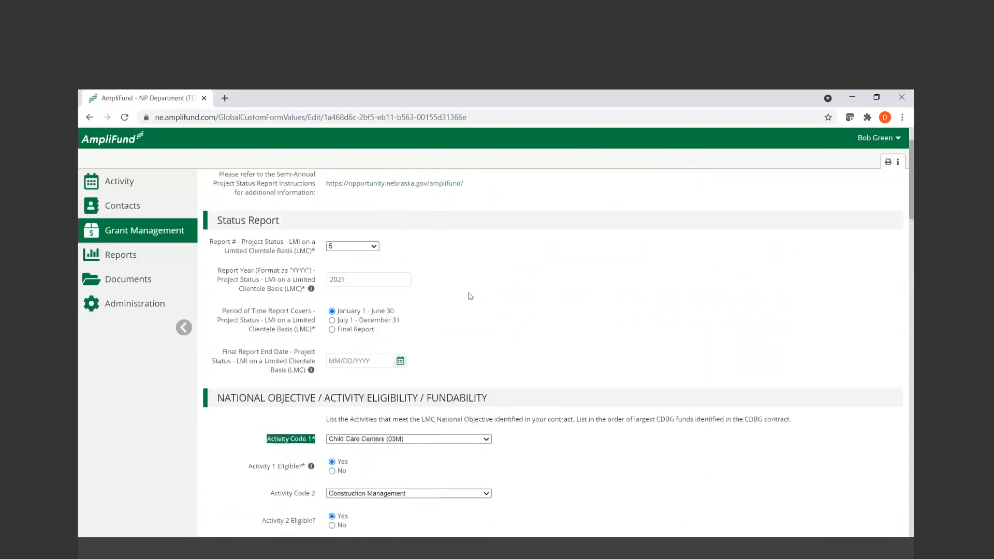
left_click_drag(212, 244, 348, 259)
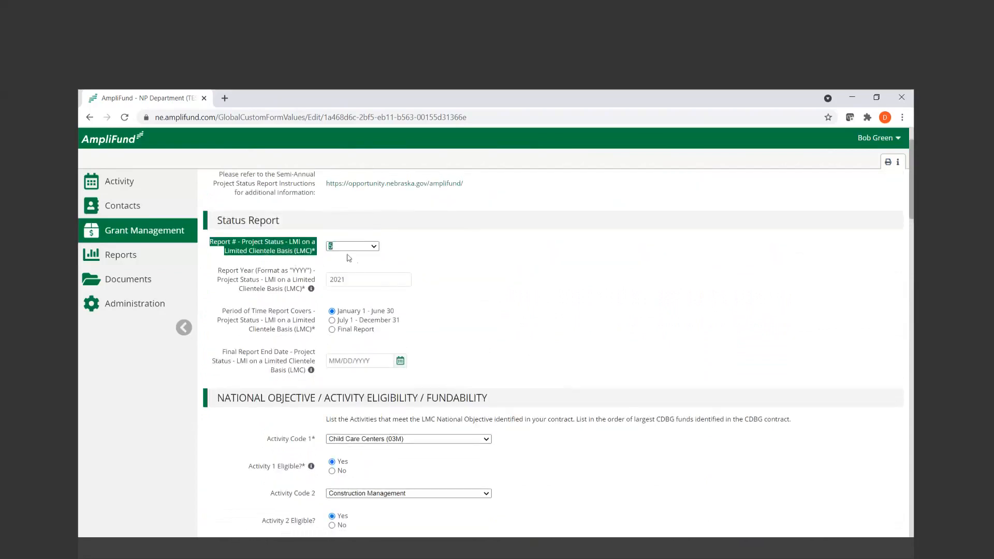
left_click(579, 344)
scroll(602, 382, "down", 1)
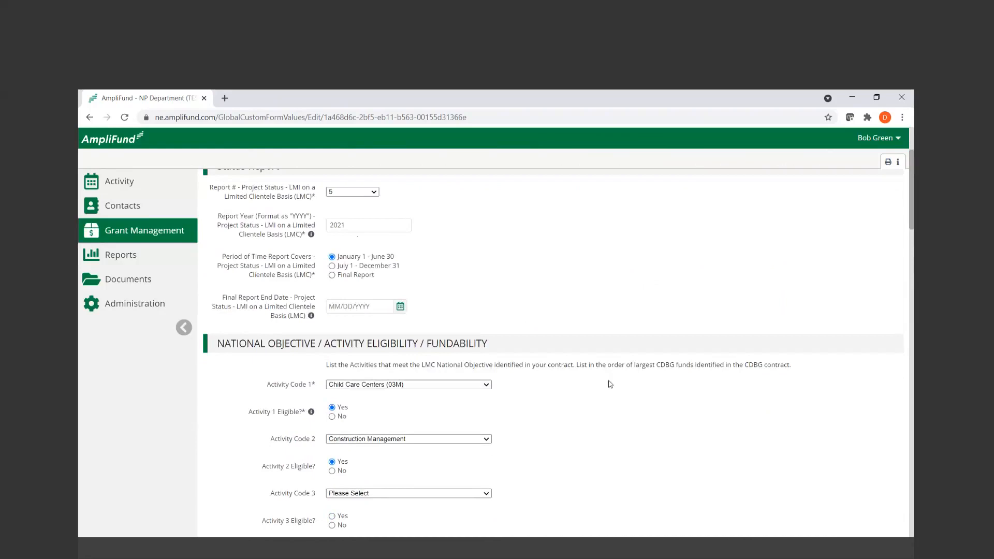
scroll(610, 384, "down", 3)
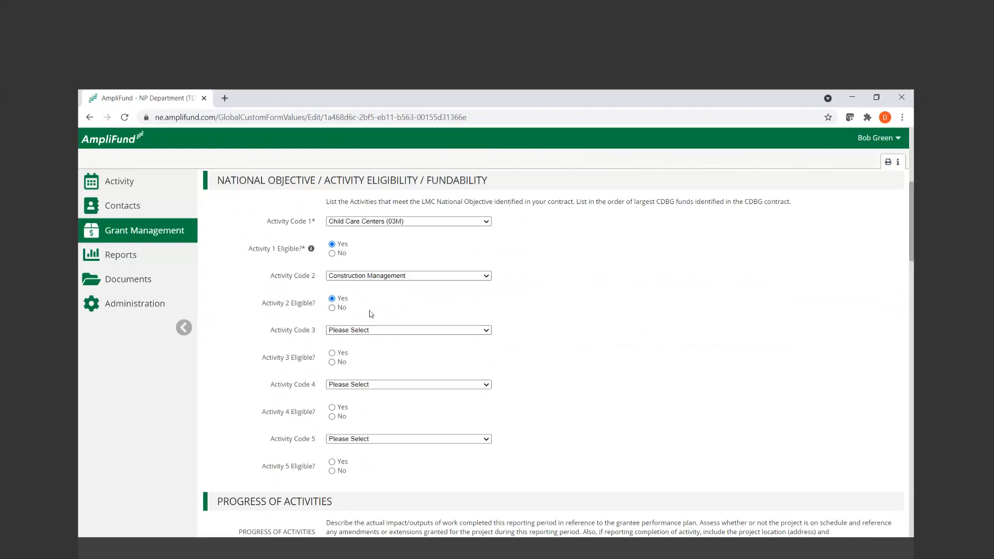
Enlarge the LMC Progress of Activities and LMC Planned Activities narrative boxes to read their full text
scroll(367, 345, "down", 3)
scroll(587, 364, "down", 2)
left_click_drag(557, 305, 623, 357)
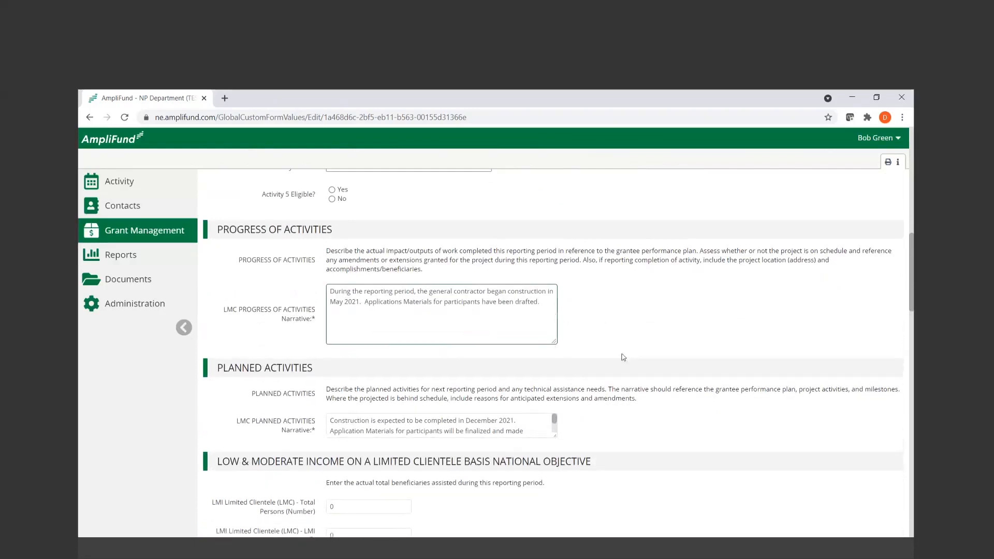
scroll(698, 398, "down", 1)
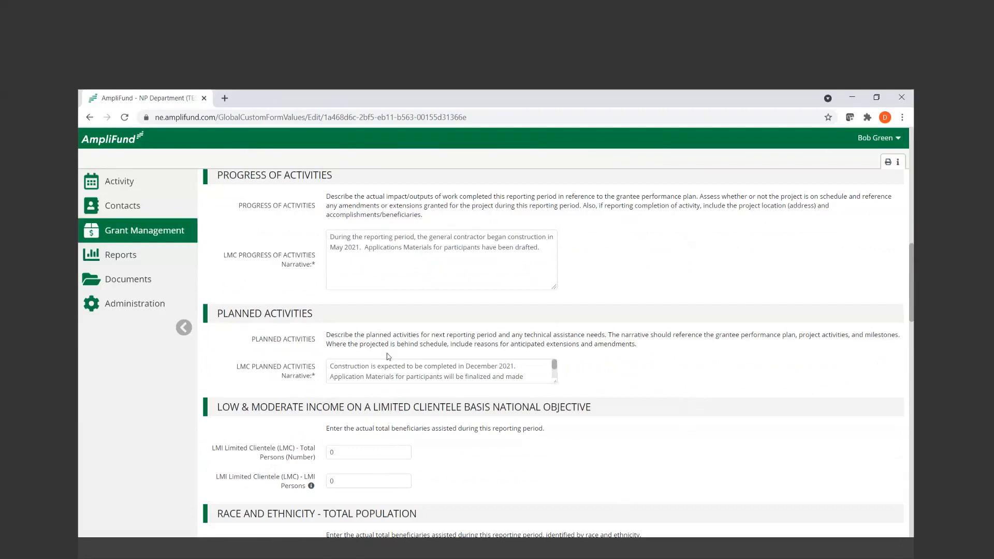
left_click_drag(329, 366, 554, 414)
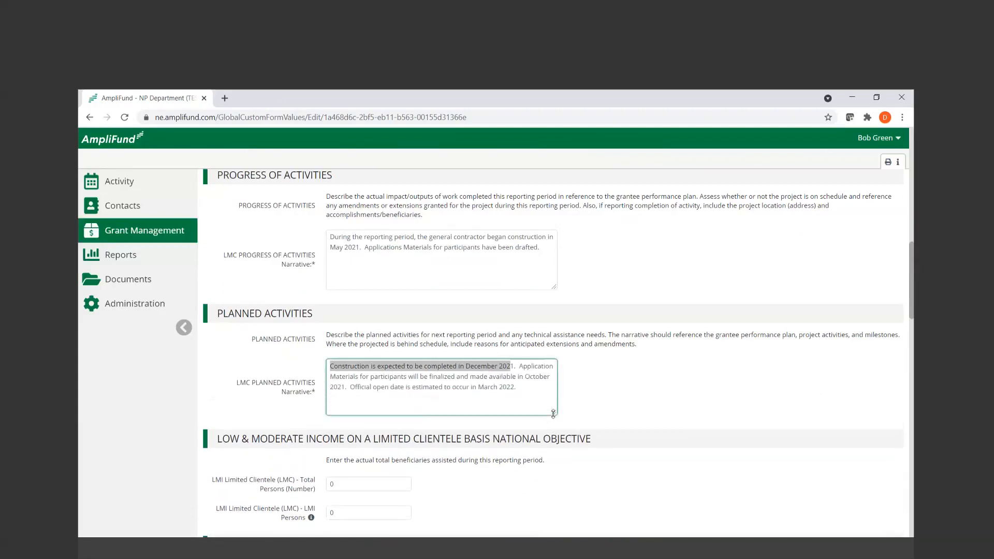
Examine the Limited Clientele person counts and the Race and Ethnicity beneficiary fields, and return to the activity eligibility section
scroll(740, 459, "down", 2)
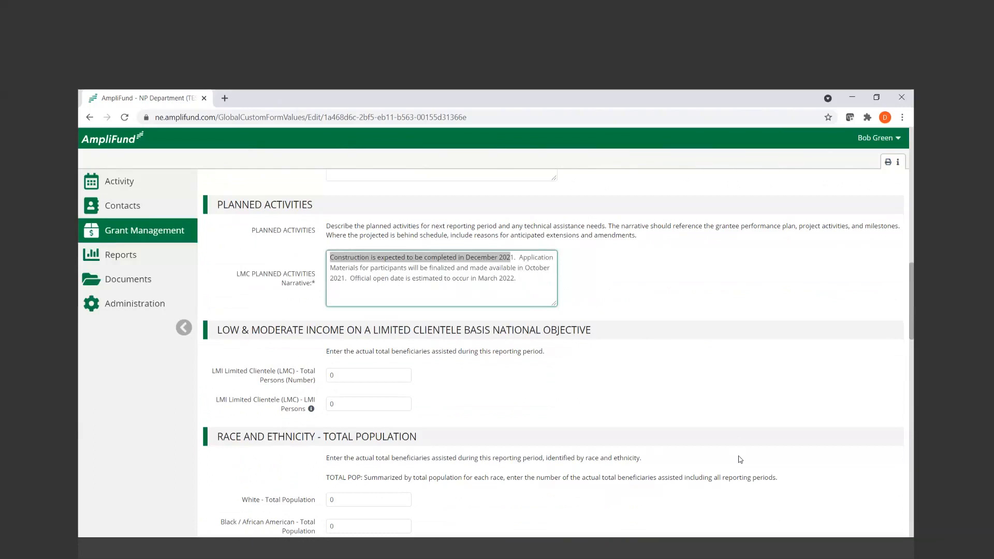
scroll(740, 459, "down", 3)
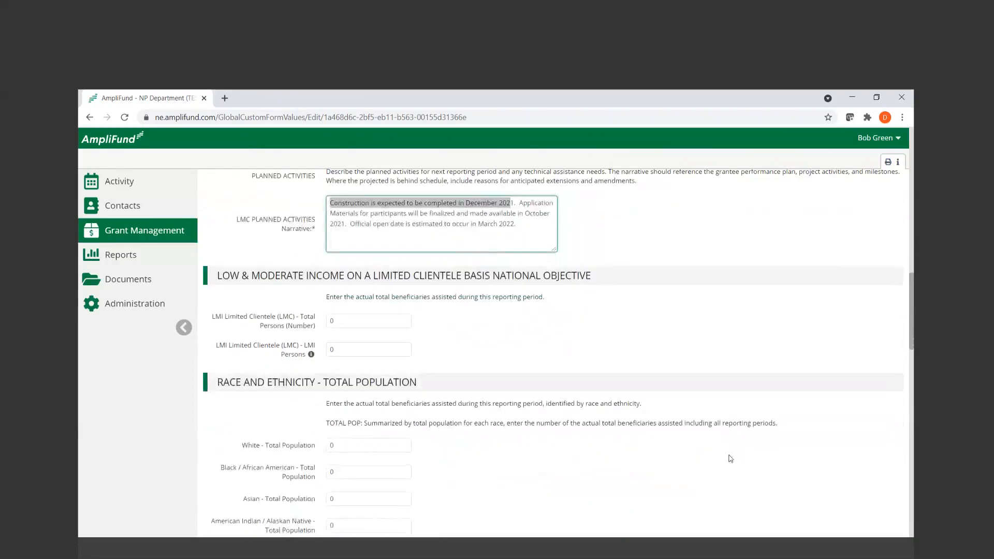
scroll(730, 459, "down", 3)
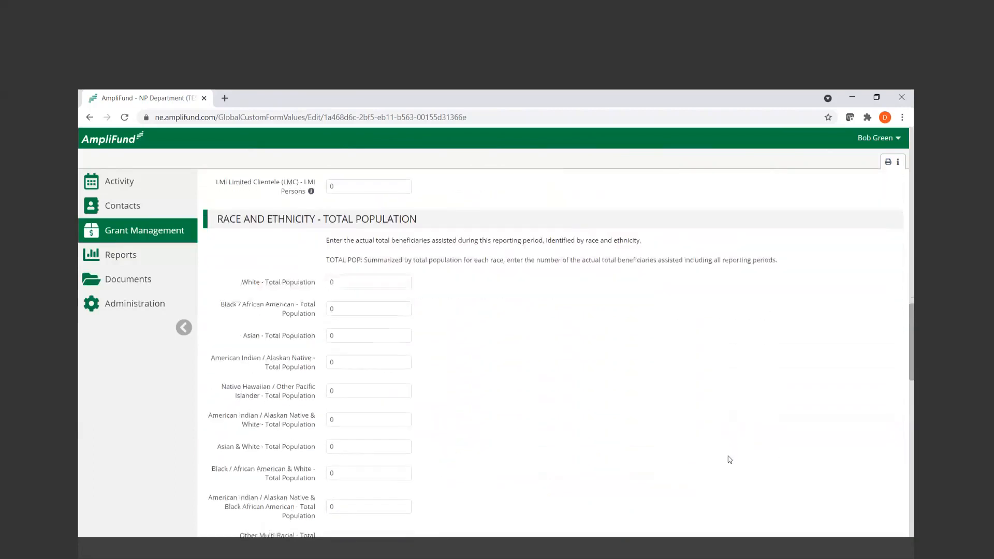
scroll(729, 459, "down", 1)
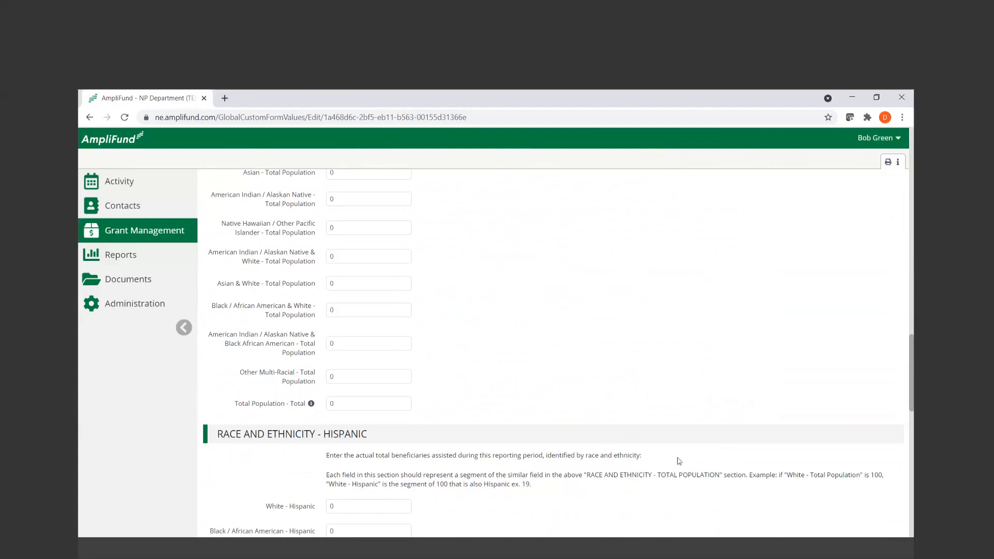
scroll(569, 439, "up", 3)
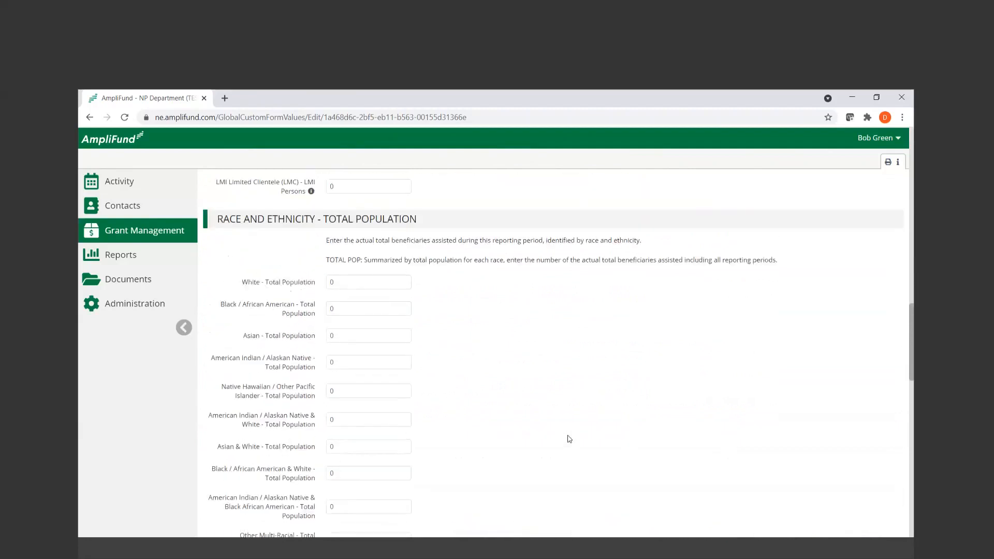
scroll(570, 439, "up", 10)
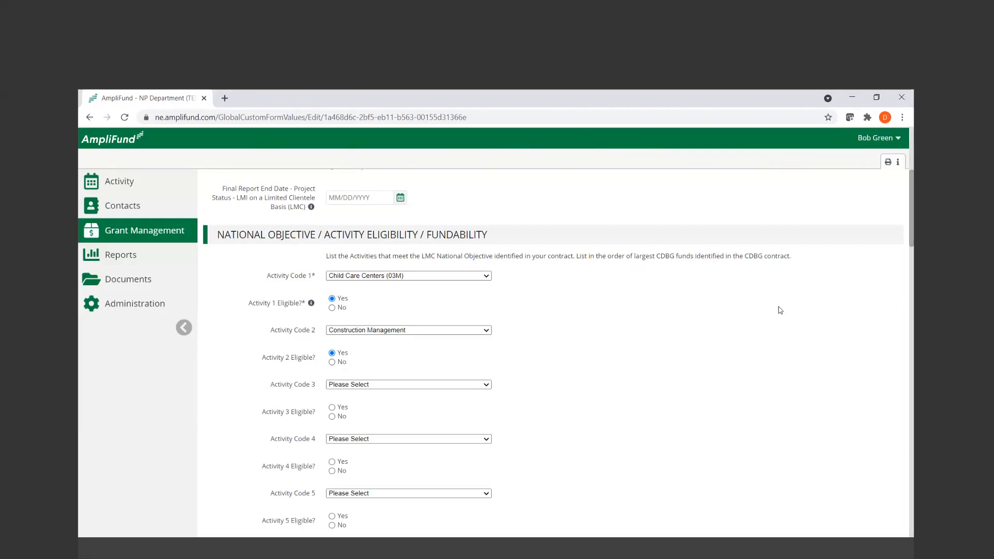
Examine the activity codes and eligibility answers, including the choices offered for Activity Code 3
scroll(780, 310, "down", 2)
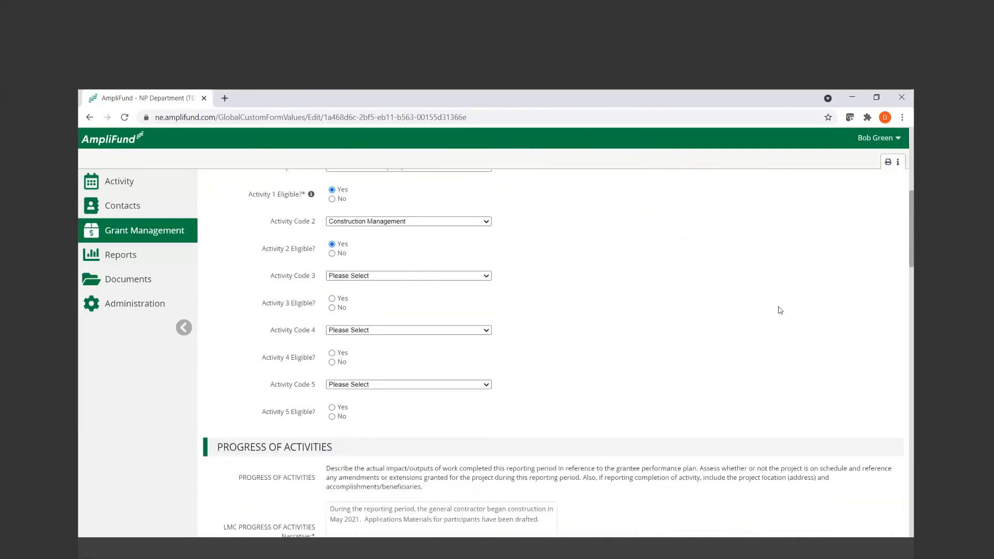
scroll(779, 310, "down", 1)
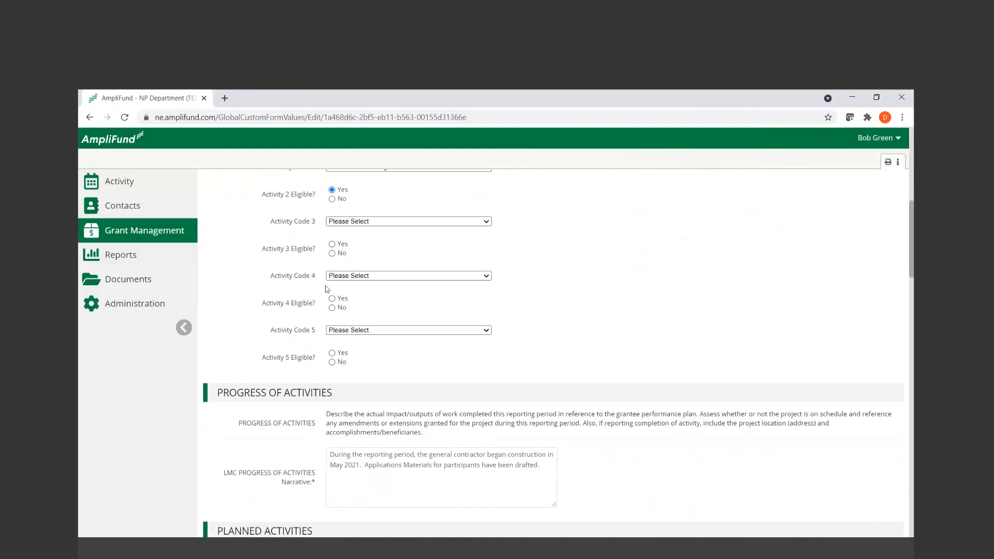
left_click(391, 222)
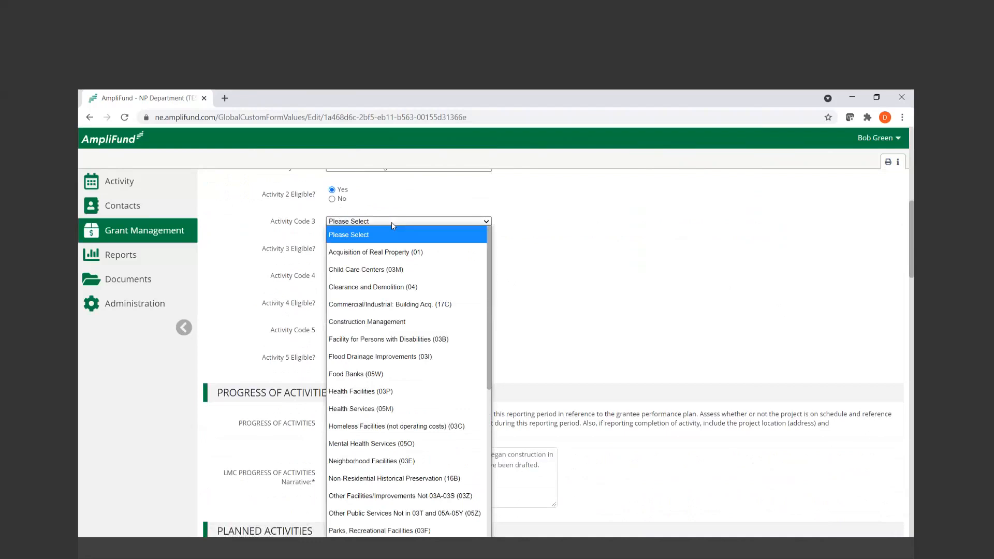
scroll(391, 222, "down", 1)
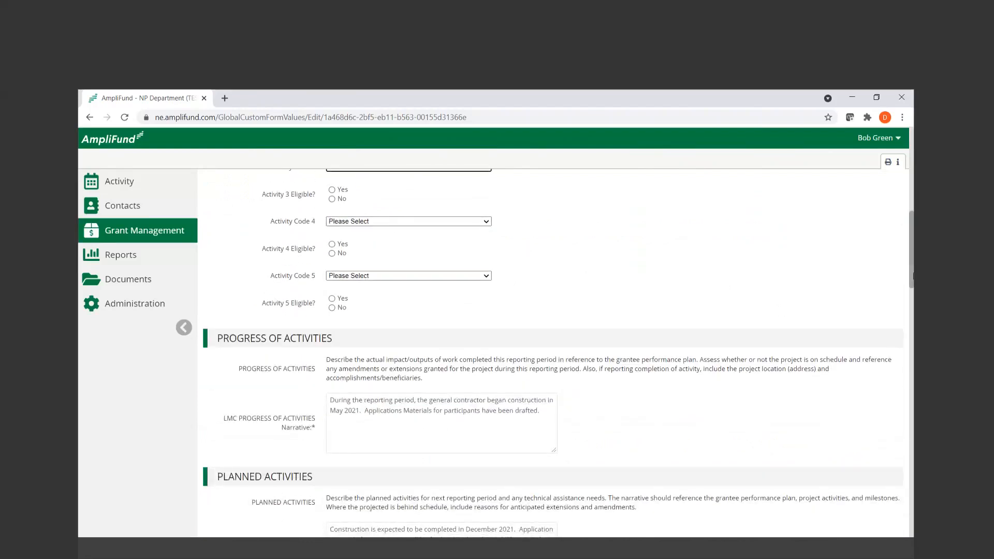
left_click_drag(911, 275, 912, 284)
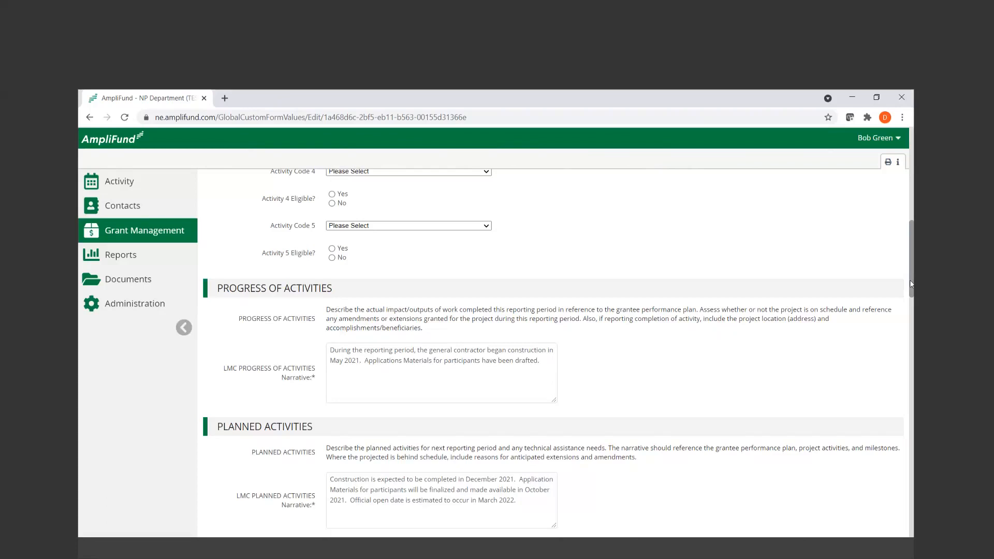
Review the LMC narratives, Limited Clientele person counts, Race and Ethnicity beneficiary fields and Income Levels section
scroll(911, 283, "down", 6)
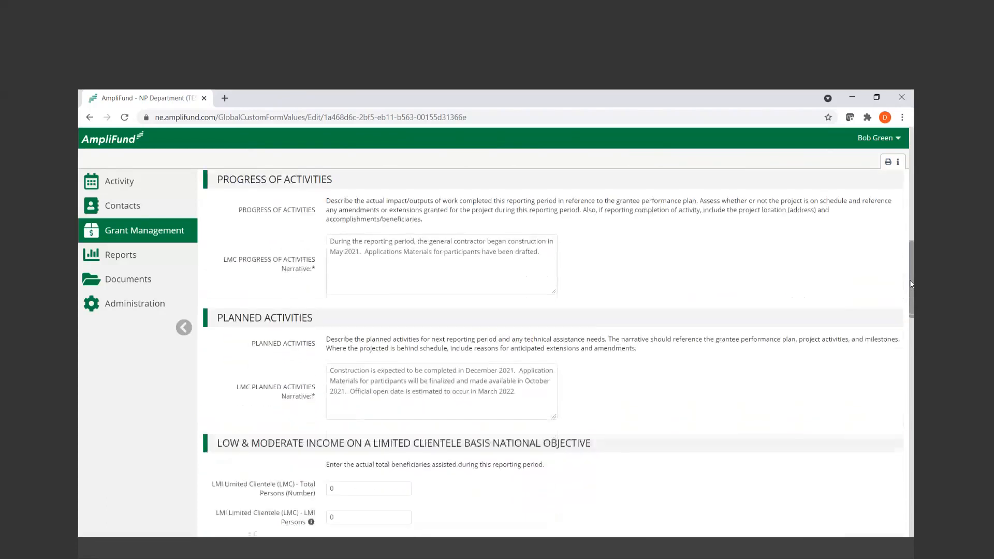
scroll(910, 283, "down", 8)
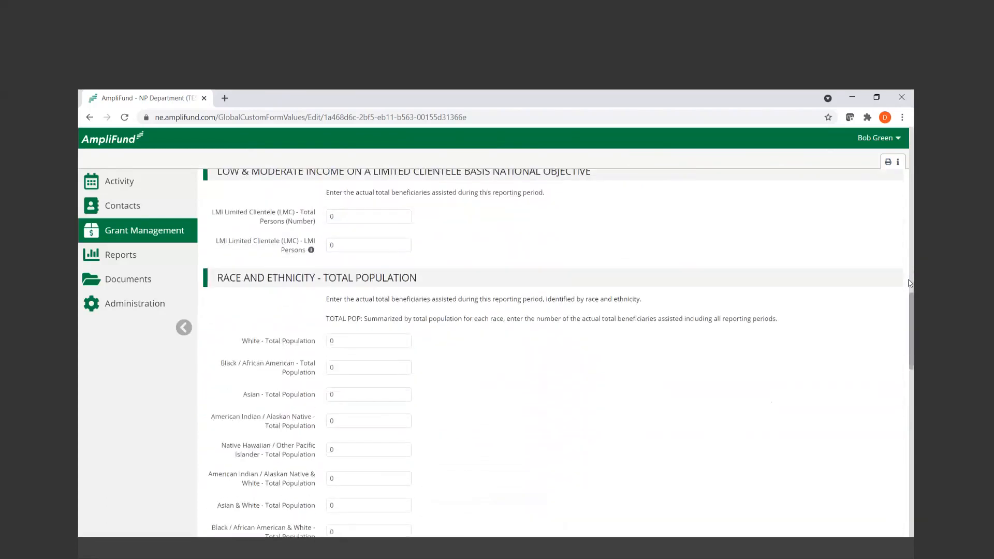
scroll(910, 283, "down", 2)
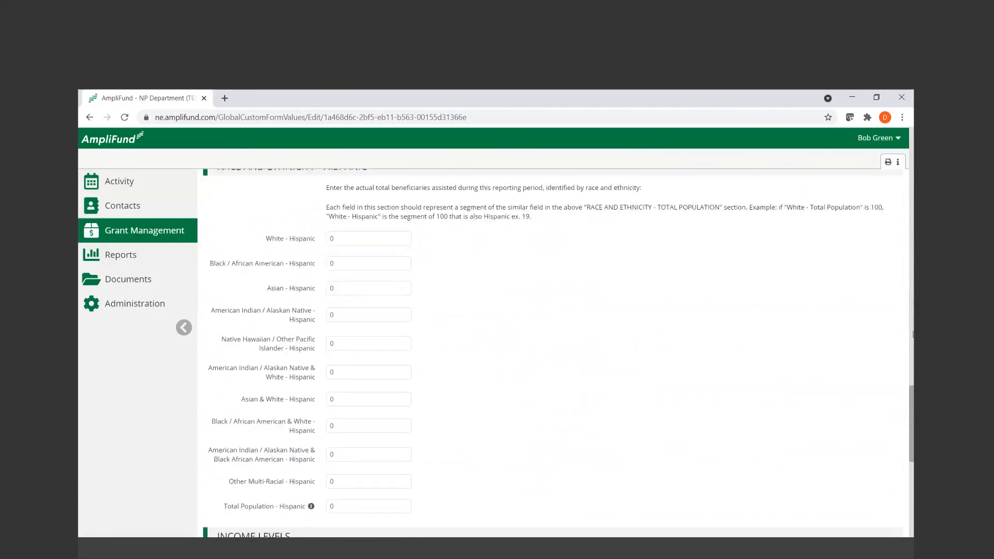
scroll(911, 380, "up", 1)
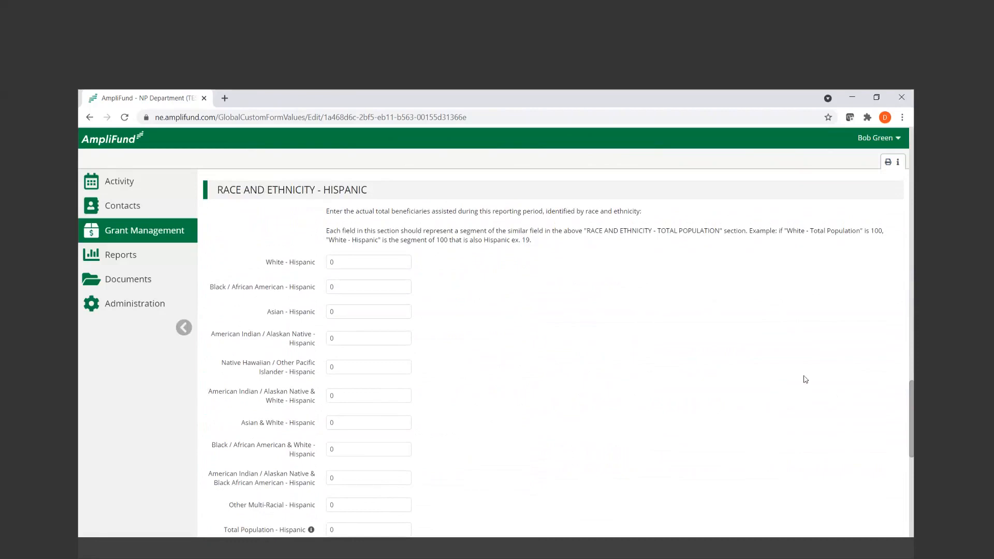
scroll(685, 406, "down", 5)
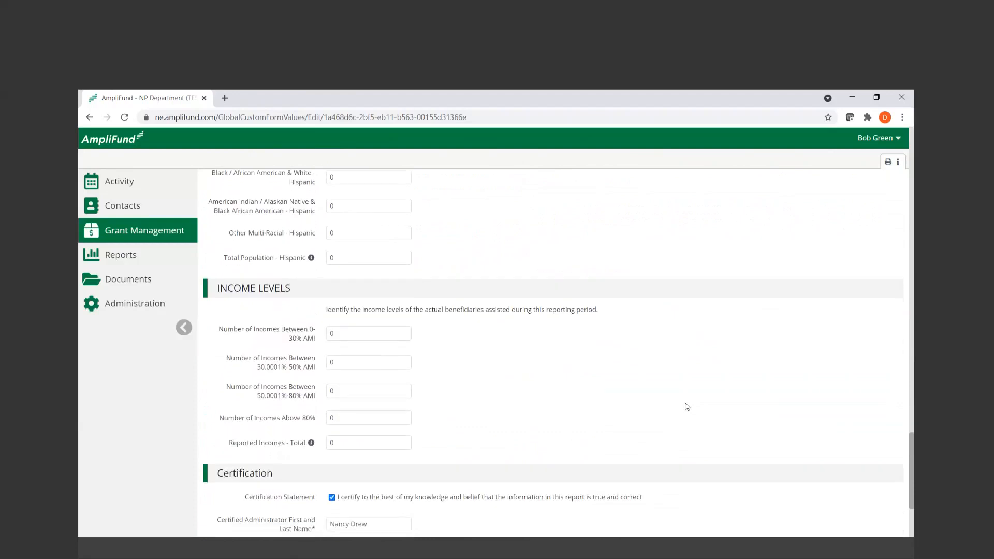
scroll(686, 407, "down", 1)
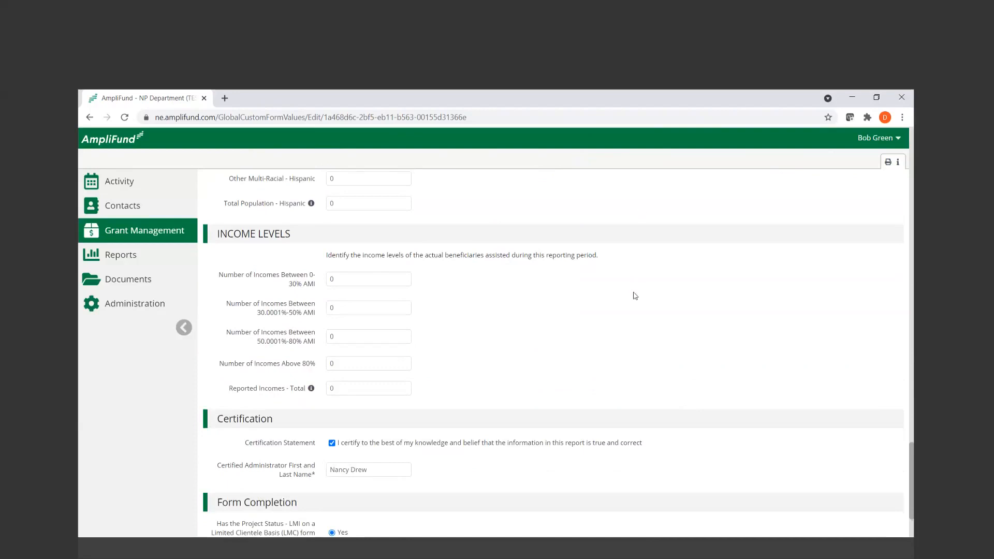
Check the certified administrator name and completion date, and save the LMI Limited Clientele status report
scroll(635, 296, "down", 2)
left_click(385, 370)
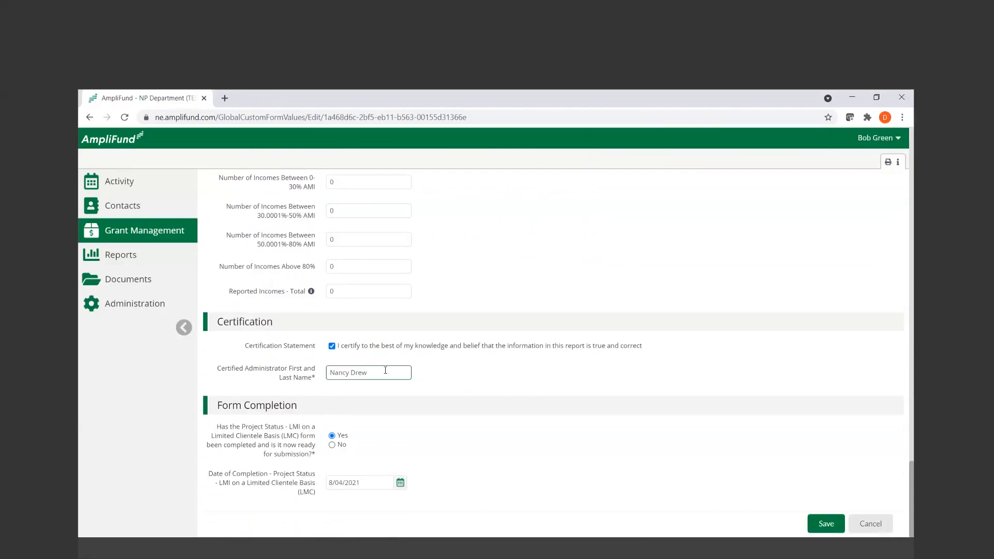
left_click(374, 484)
left_click(399, 482)
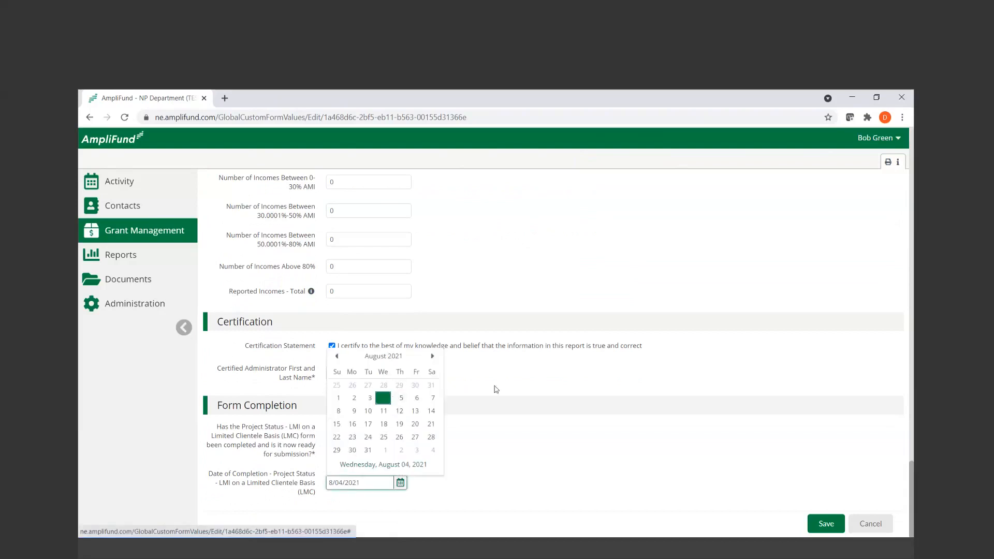
left_click(496, 389)
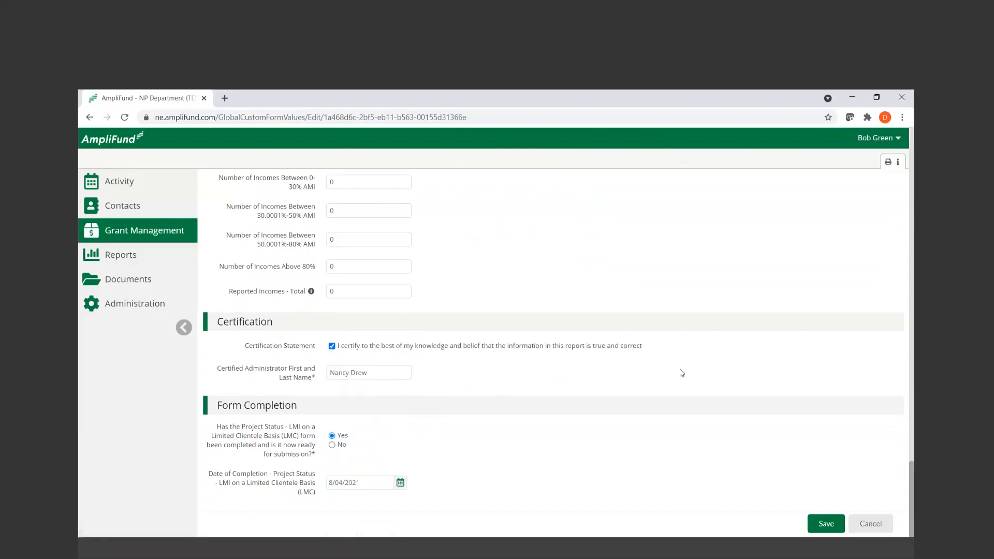
left_click(826, 523)
left_click(815, 526)
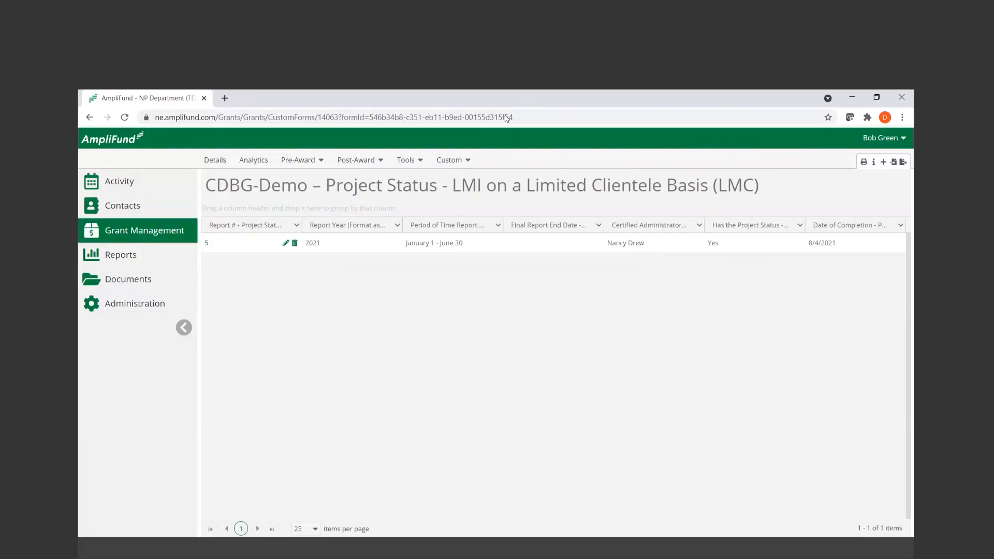
Narrow the Certified Administrator column slightly and add the Created By and Created Date columns to the LMC report list
double_click(718, 243)
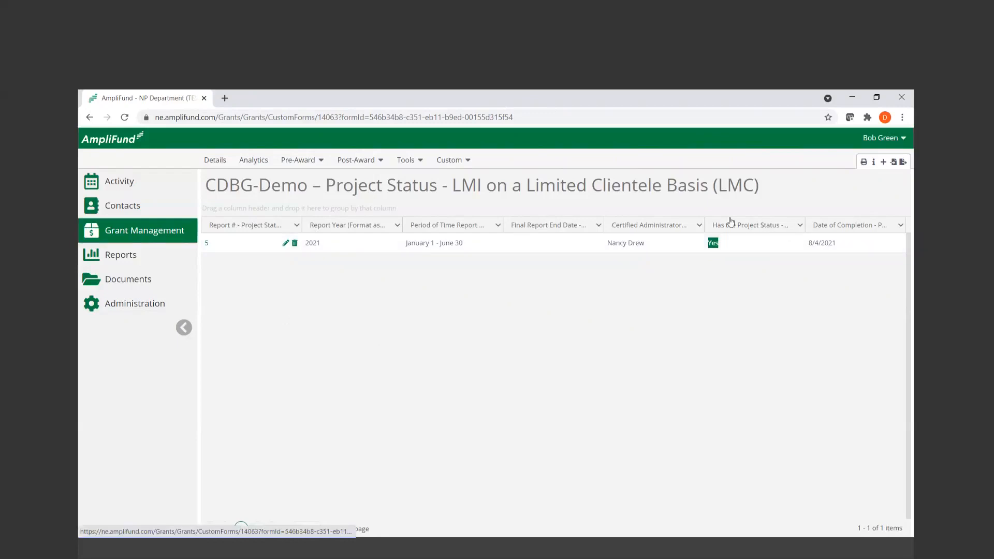
mouse_move(703, 223)
left_mouse_down()
mouse_move(687, 224)
mouse_move(700, 224)
left_mouse_up()
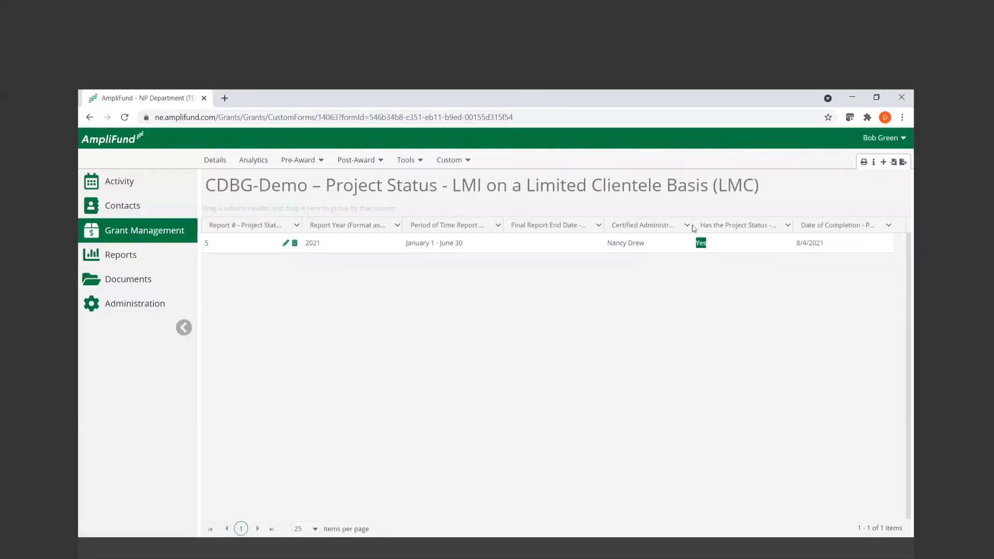
left_click(788, 226)
mouse_move(800, 272)
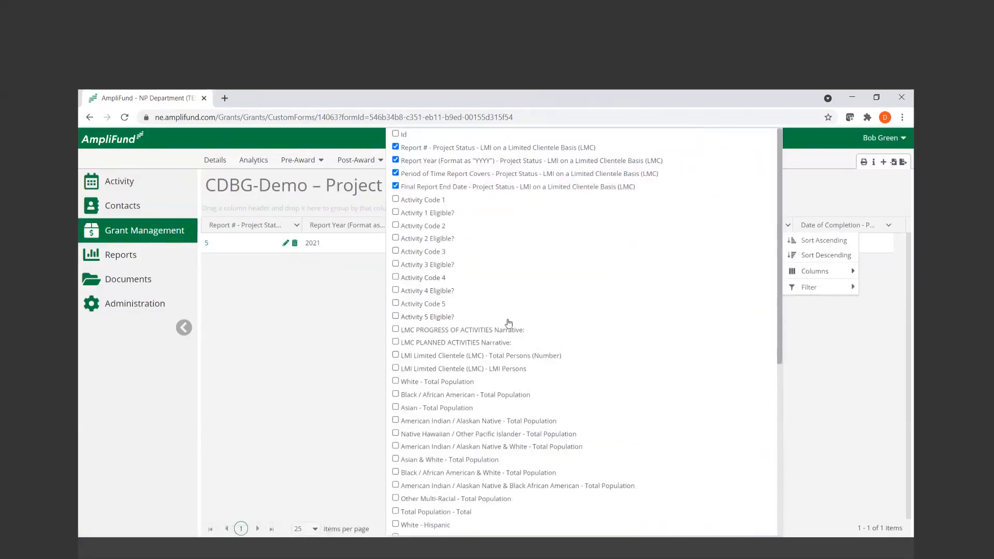
scroll(508, 323, "down", 1)
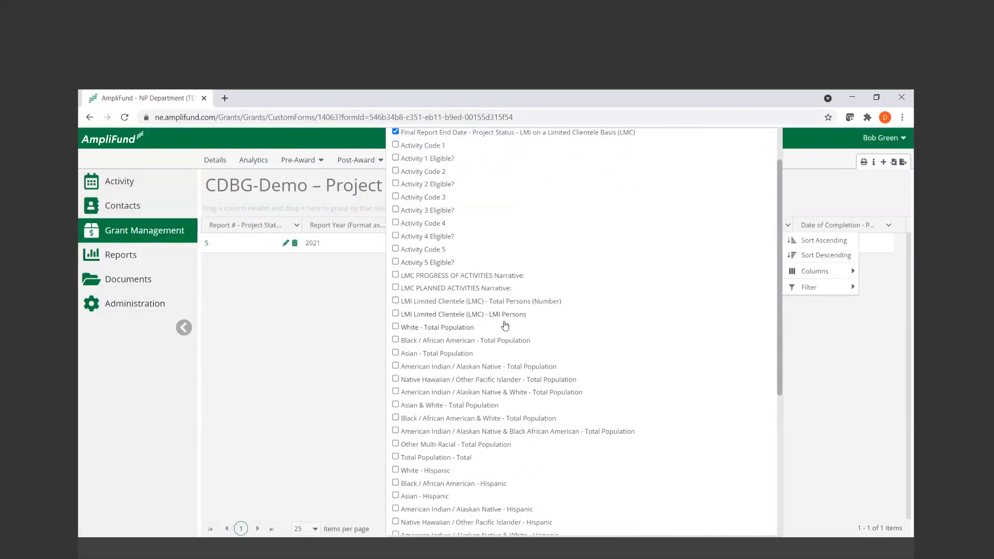
scroll(518, 328, "down", 4)
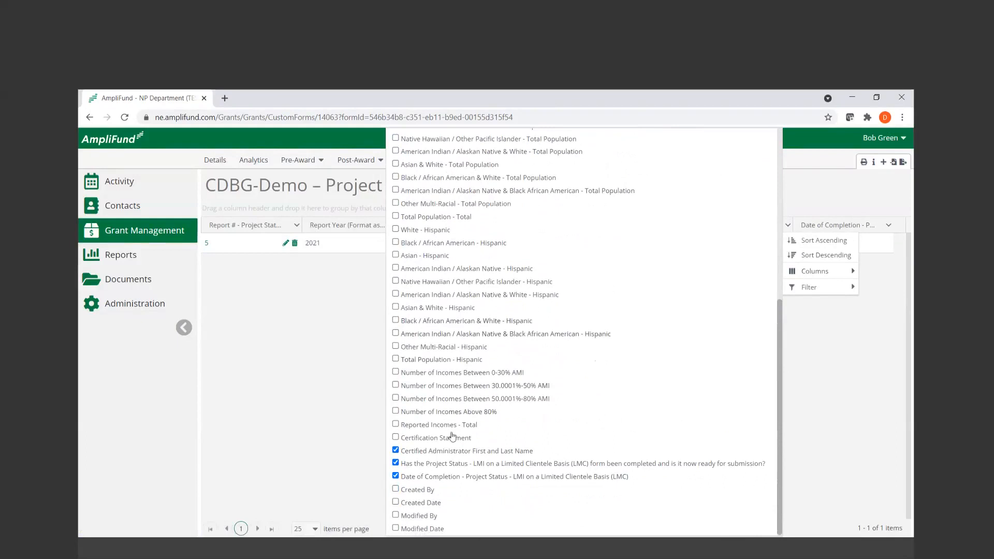
left_click(409, 490)
left_click(409, 503)
left_click(371, 462)
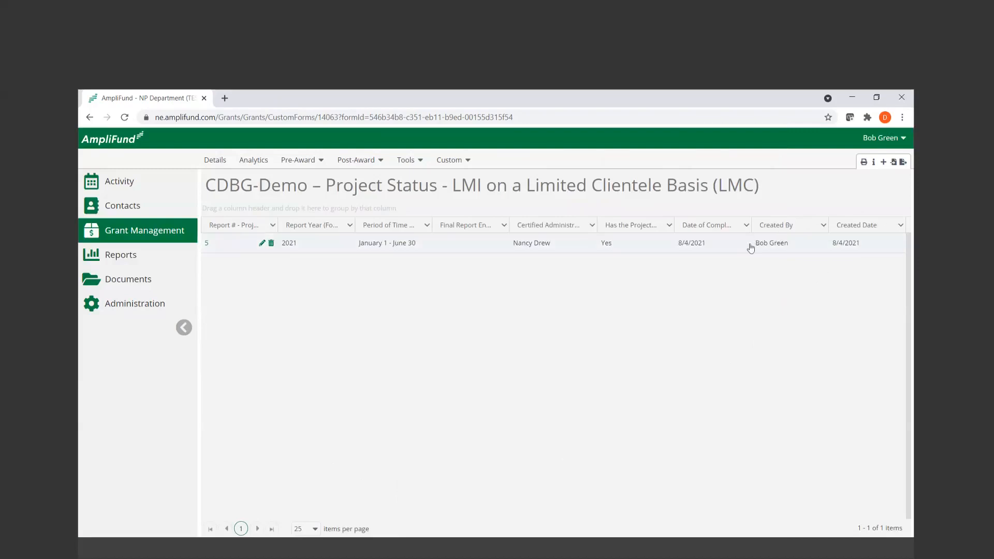
Add the Activity Code 1 column to the LMC report list and highlight the report's ready-for-submission answer
left_click(747, 226)
mouse_move(758, 269)
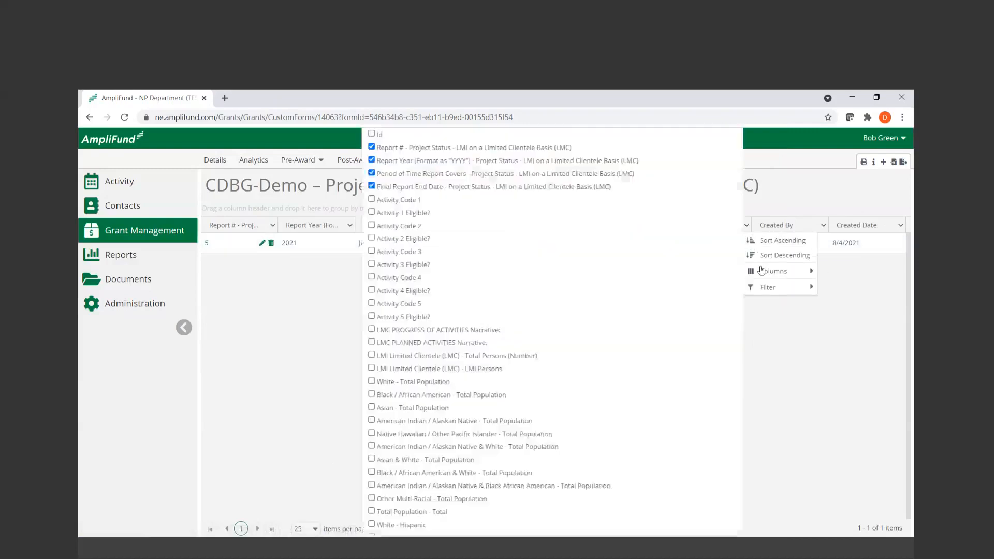
left_click(385, 201)
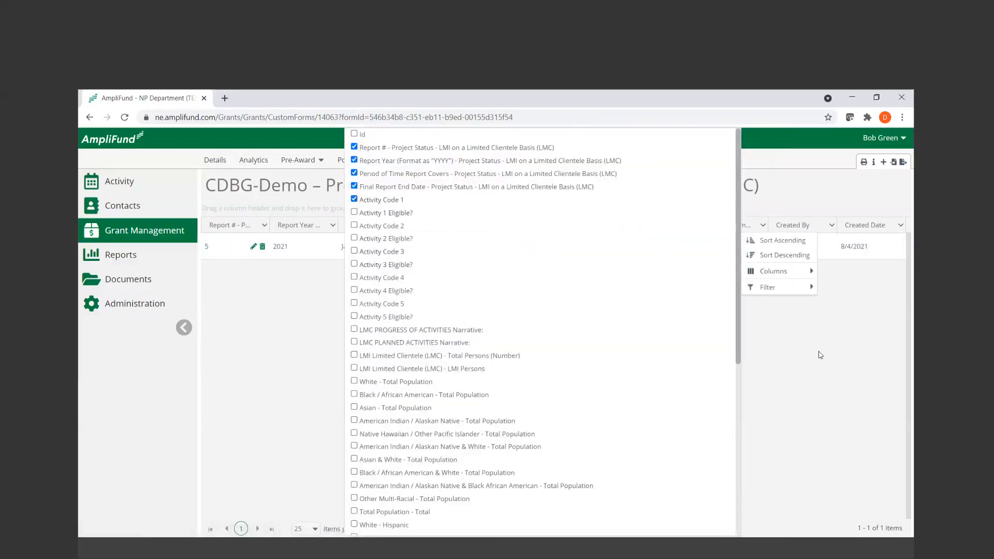
left_click(797, 296)
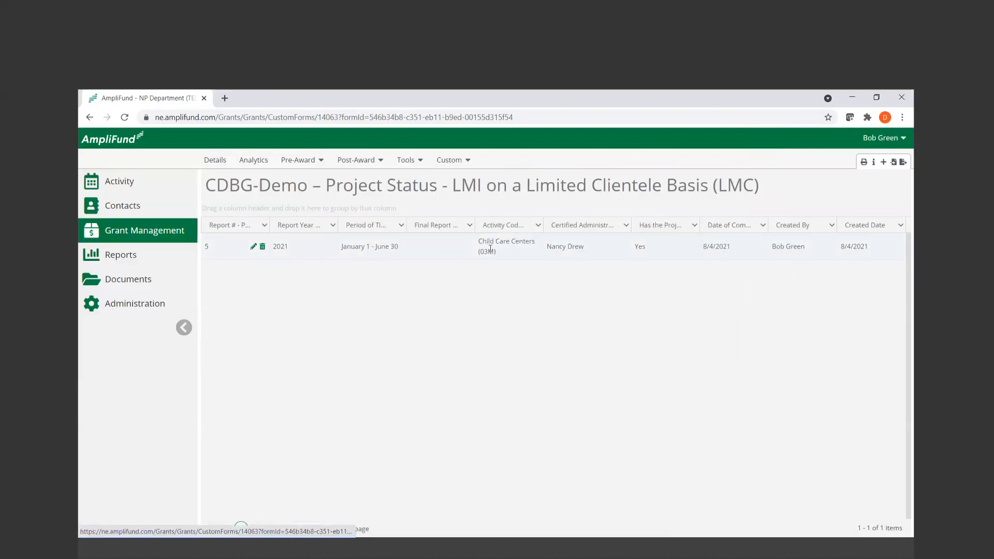
left_click_drag(491, 247, 487, 241)
left_click(512, 294)
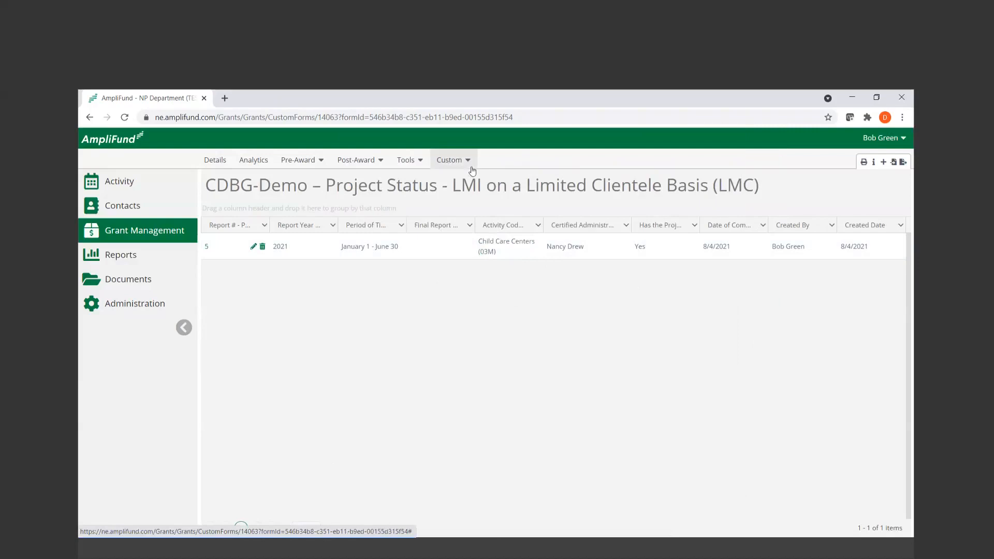
left_click_drag(731, 251, 645, 262)
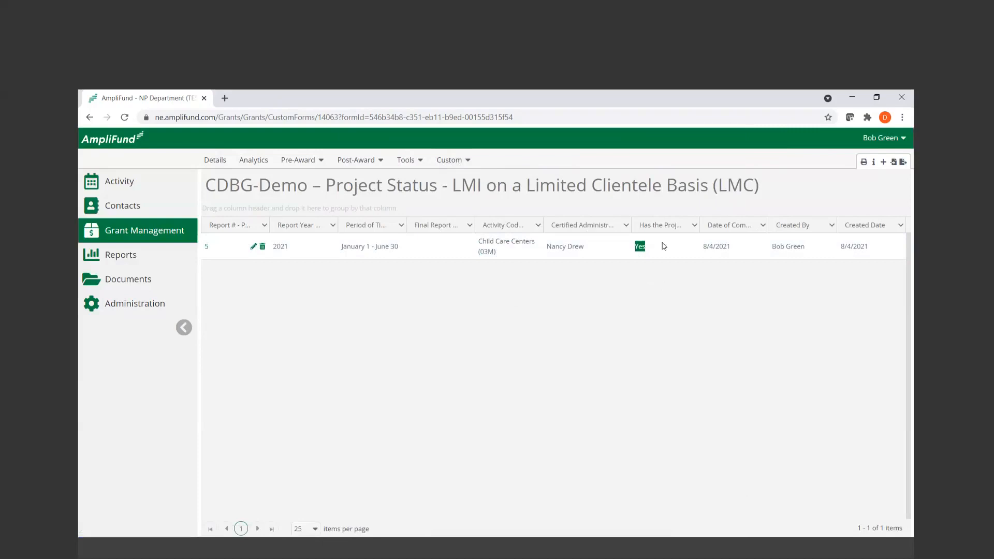
left_click(671, 123)
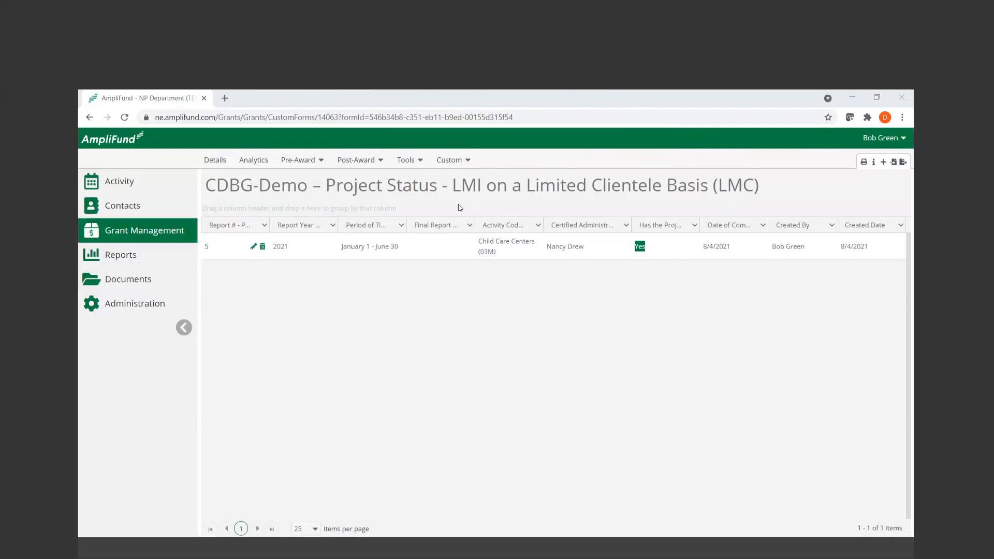
Open report 5 of the Project Status - LMI Housing (LMH) custom form for editing
left_click(462, 163)
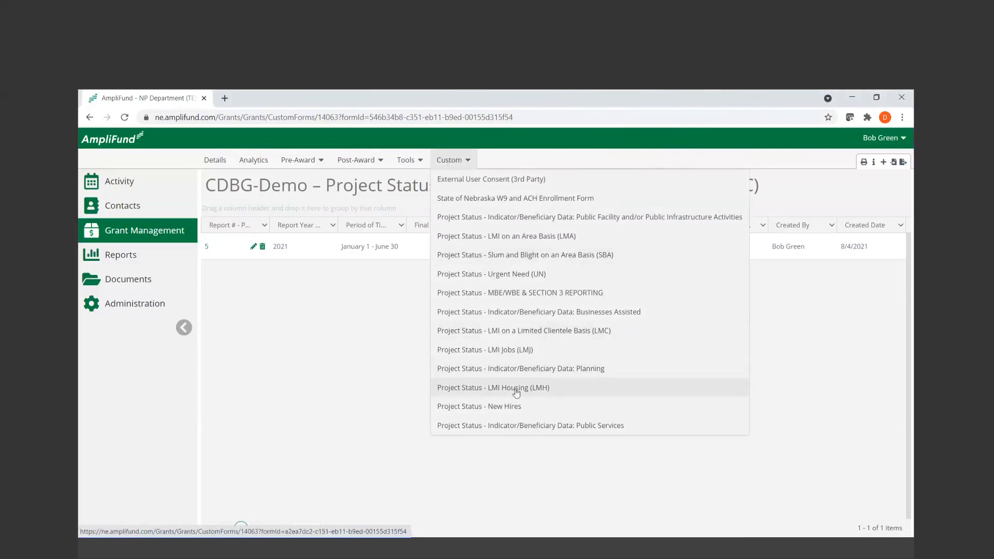
left_click(544, 390)
left_click(574, 395)
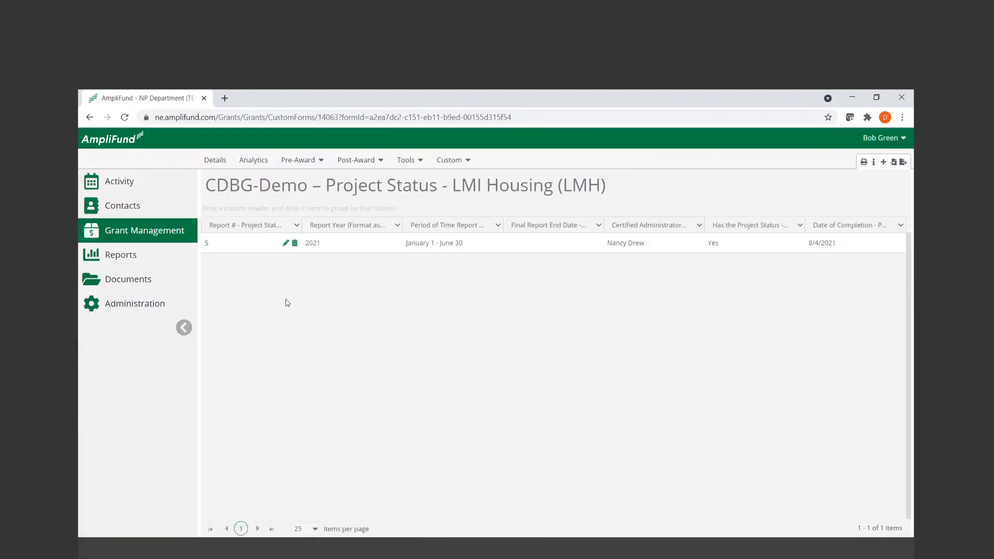
left_click(285, 244)
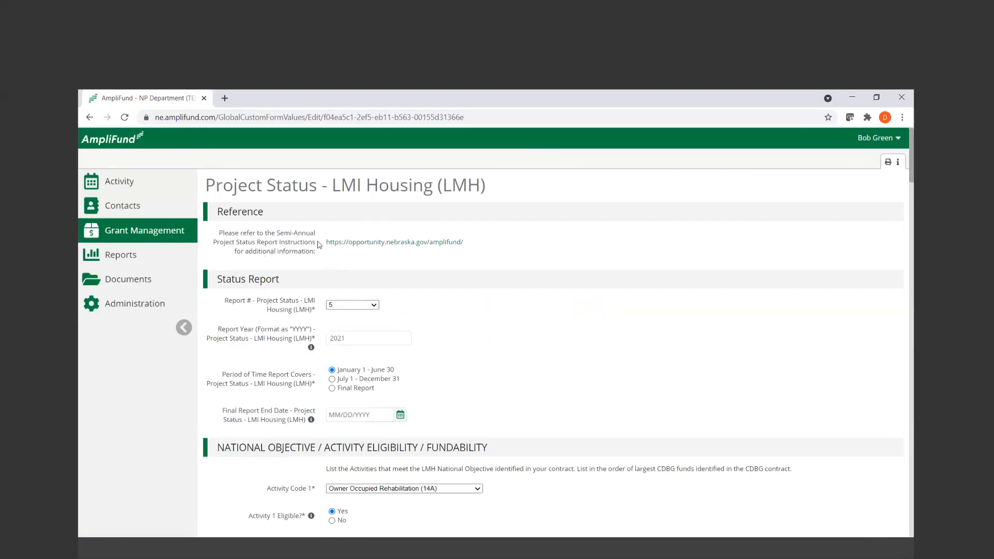
Examine the LMI Housing form's Status Report fields and its National Objective activity codes and eligibility answers
scroll(451, 327, "down", 1)
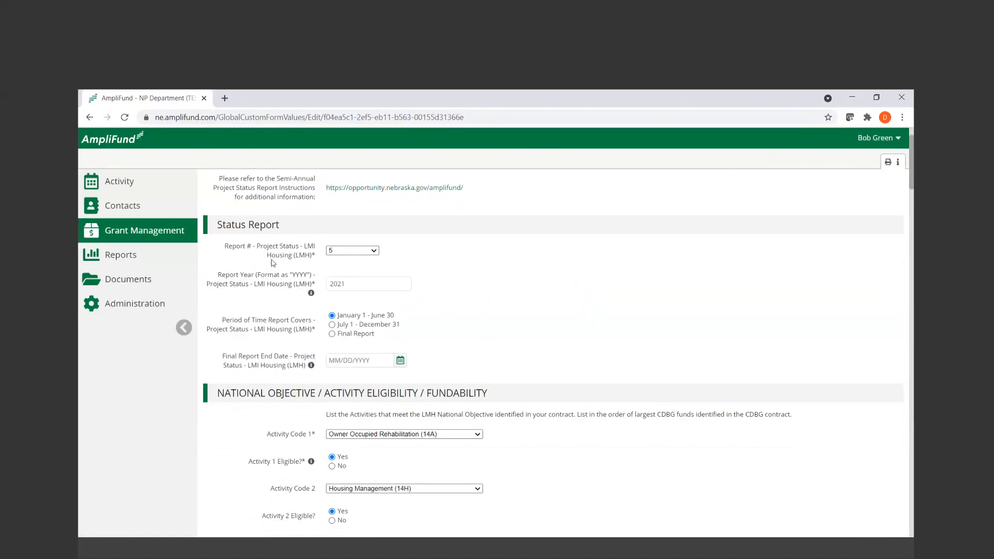
left_click(334, 282)
scroll(468, 321, "down", 1)
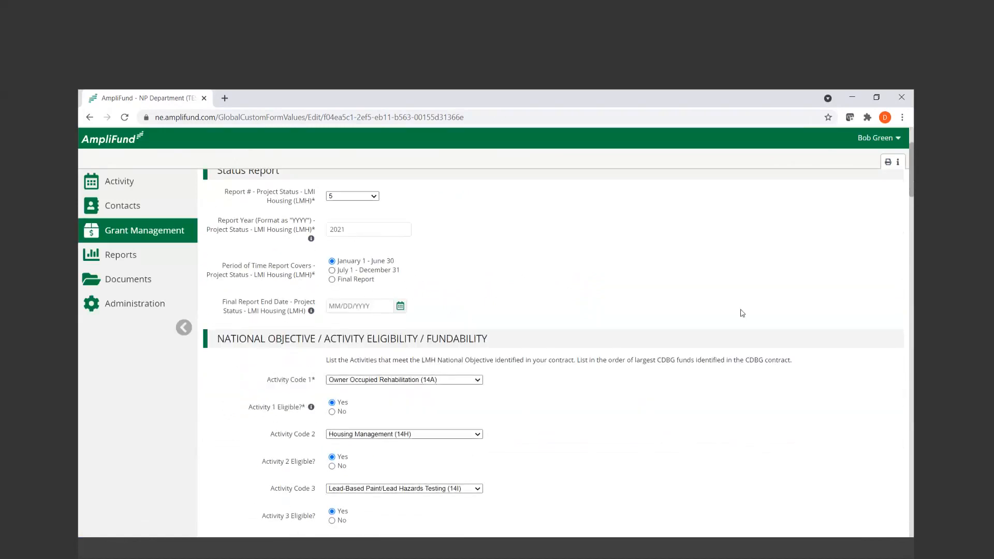
left_click_drag(911, 153, 912, 174)
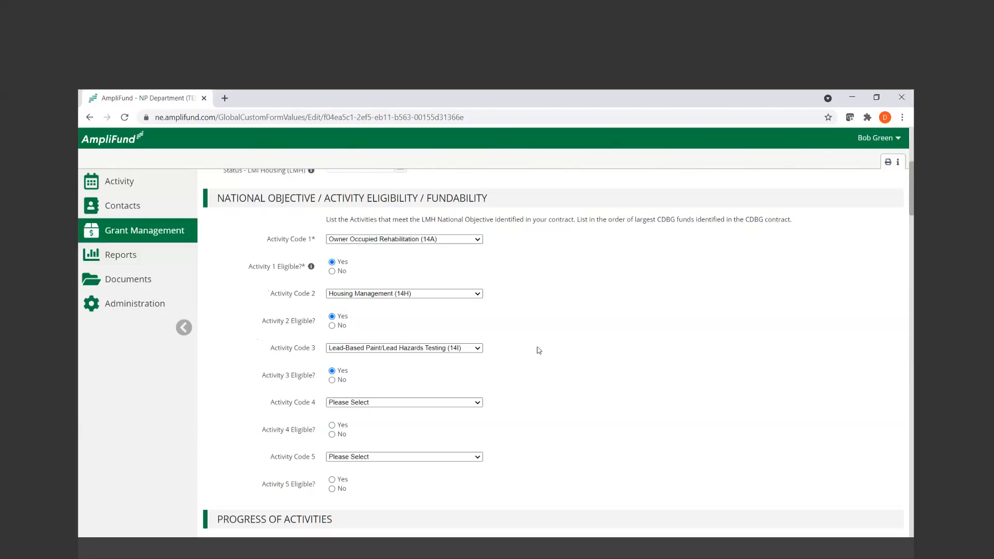
Enlarge the LMH Progress of Activities narrative box to read its full text
scroll(539, 351, "down", 5)
left_click(555, 319)
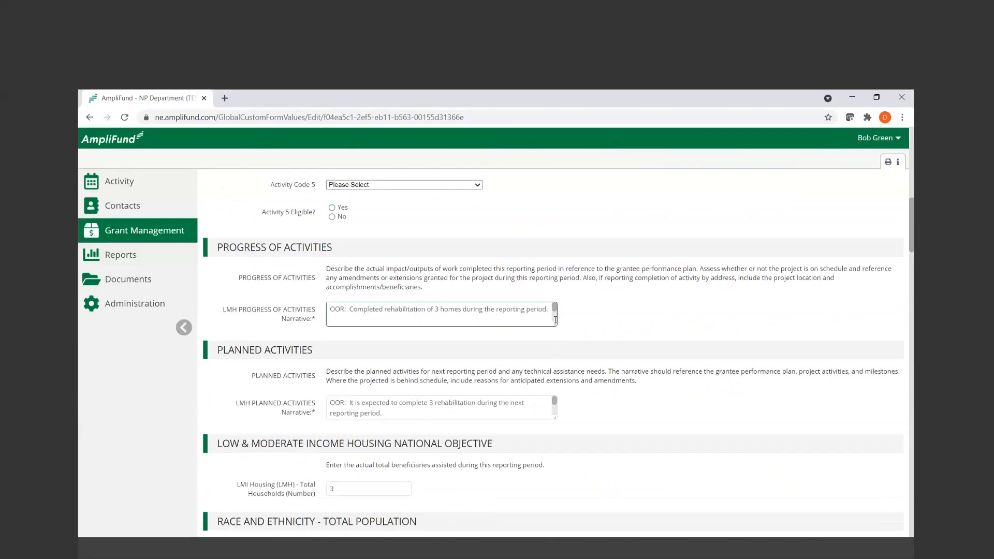
left_click_drag(556, 320, 556, 450)
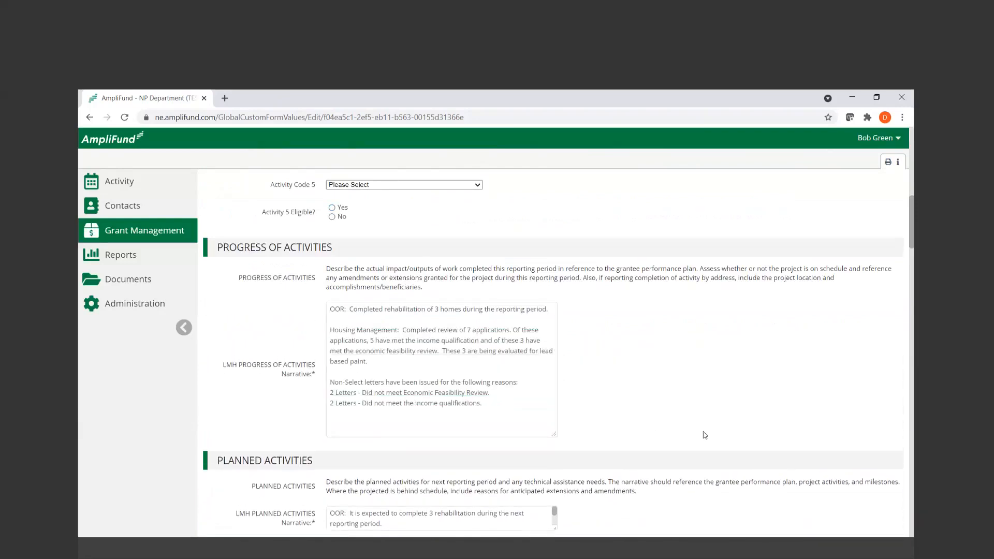
Enlarge the LMH Planned Activities narrative box to read its full text, and revisit the Progress of Activities narrative
scroll(705, 435, "down", 1)
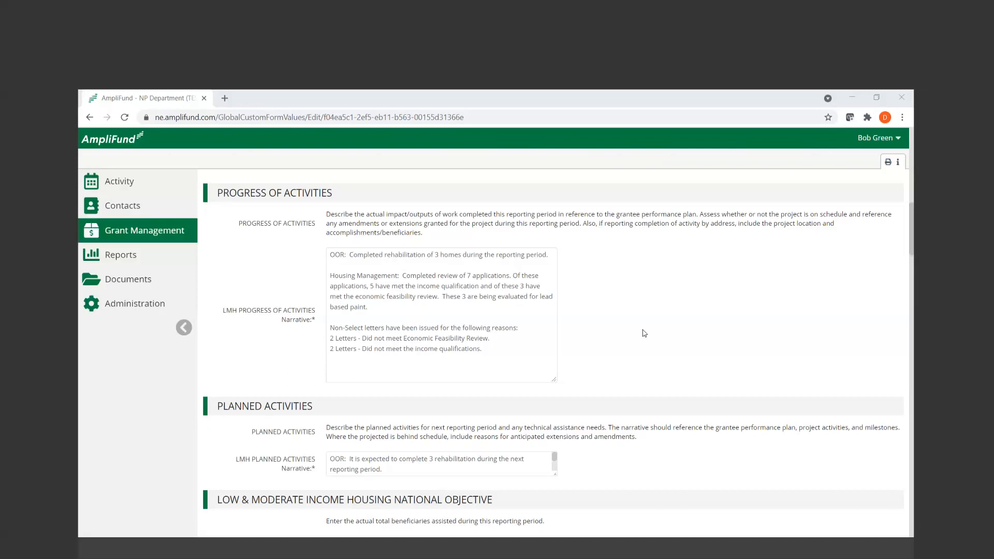
scroll(645, 333, "down", 1)
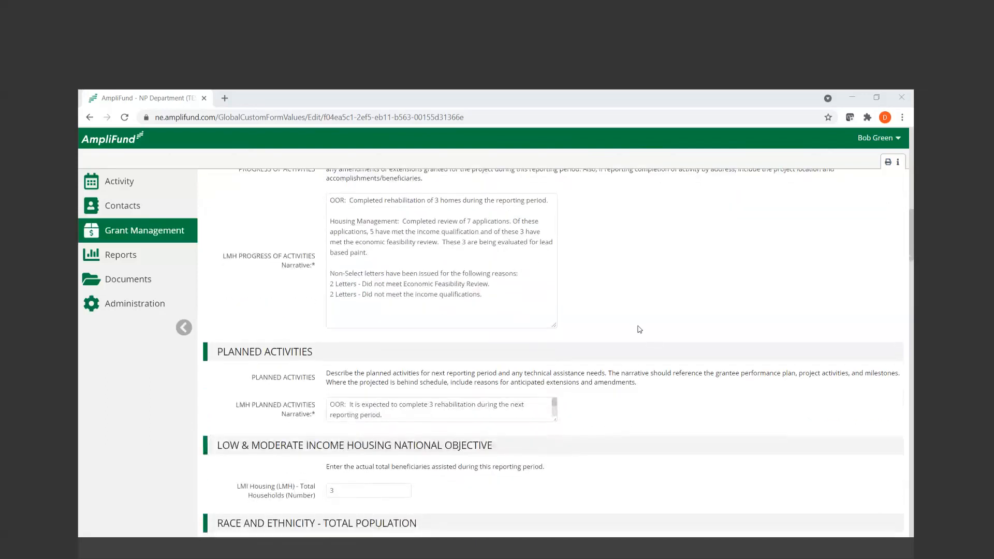
left_click(547, 308)
scroll(738, 433, "down", 3)
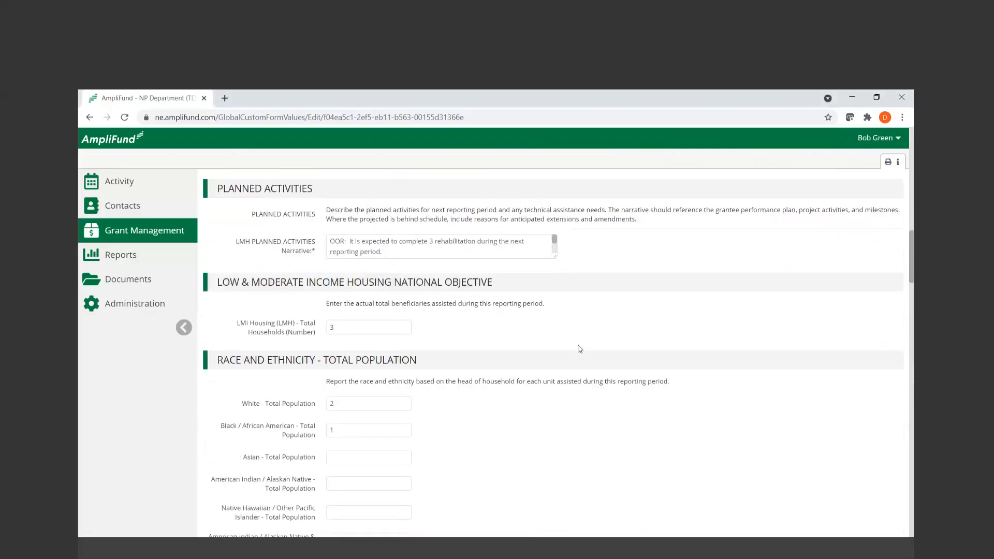
left_click_drag(554, 256, 553, 329)
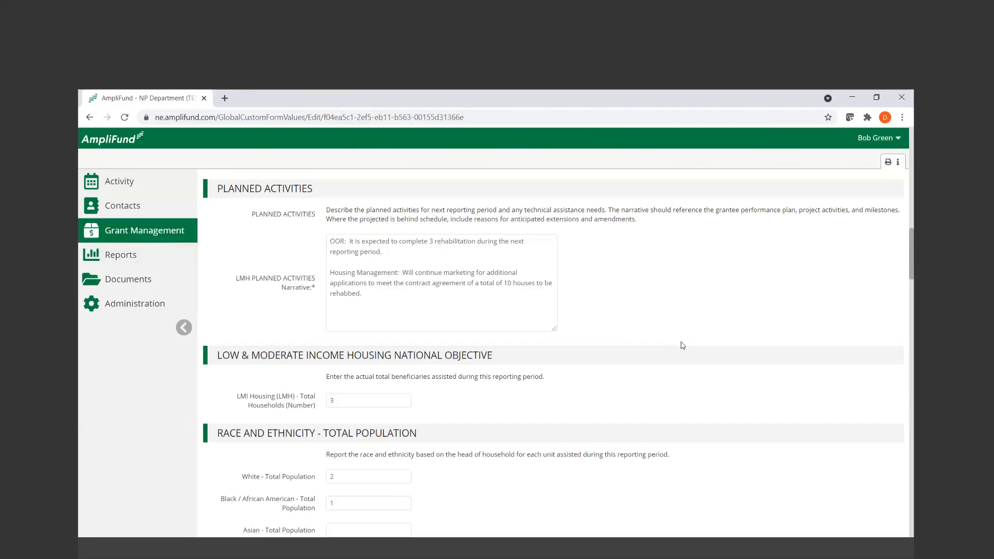
scroll(682, 345, "up", 3)
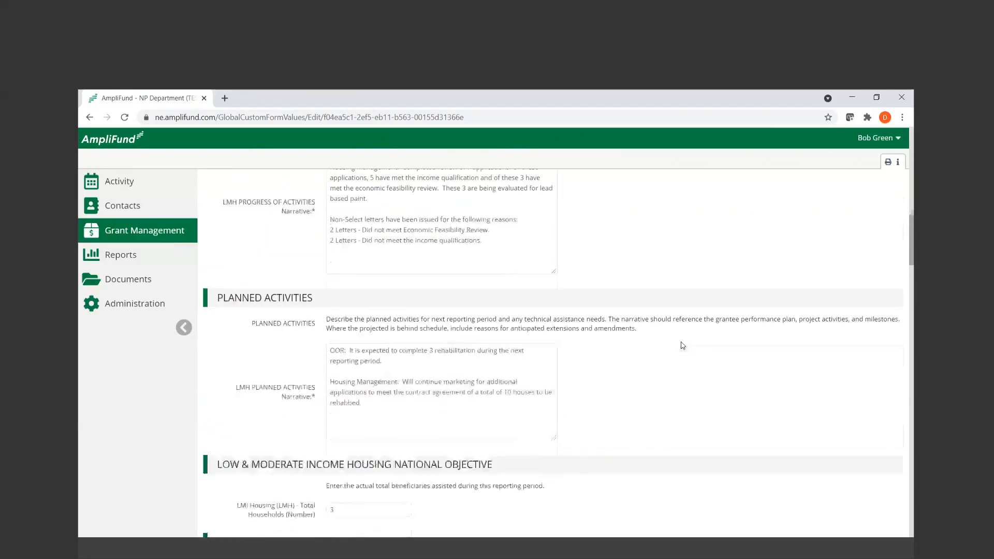
left_click(382, 229)
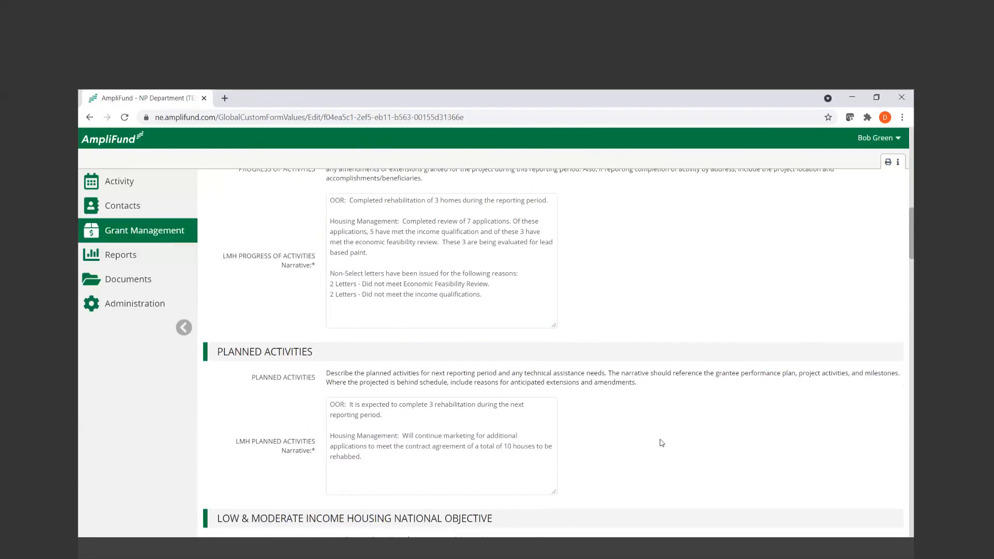
Review the LMH total households and the White and Black / African American population entries, highlighting the head of household instruction
scroll(661, 442, "down", 2)
scroll(661, 442, "down", 3)
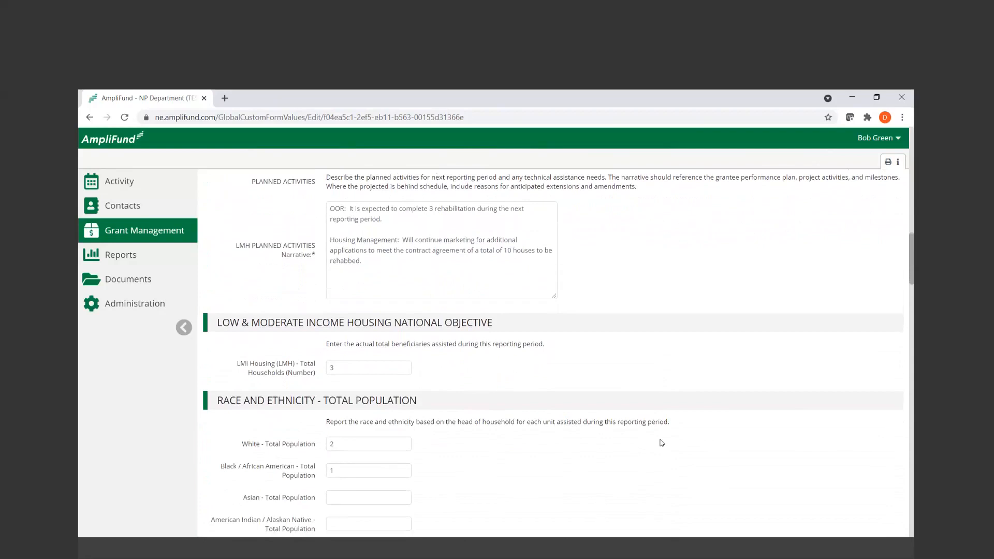
scroll(661, 443, "down", 2)
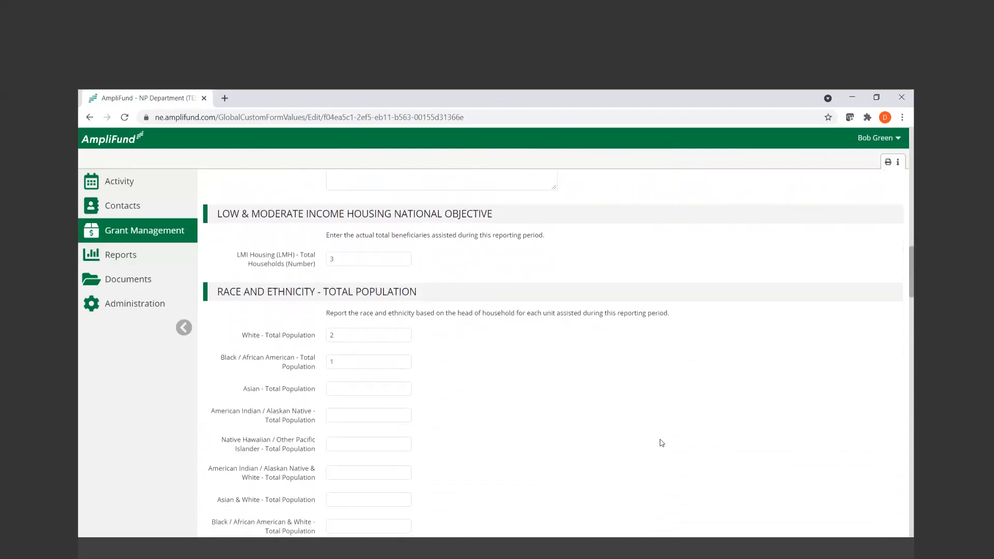
left_click_drag(237, 254, 319, 264)
double_click(334, 259)
left_click_drag(238, 336, 317, 370)
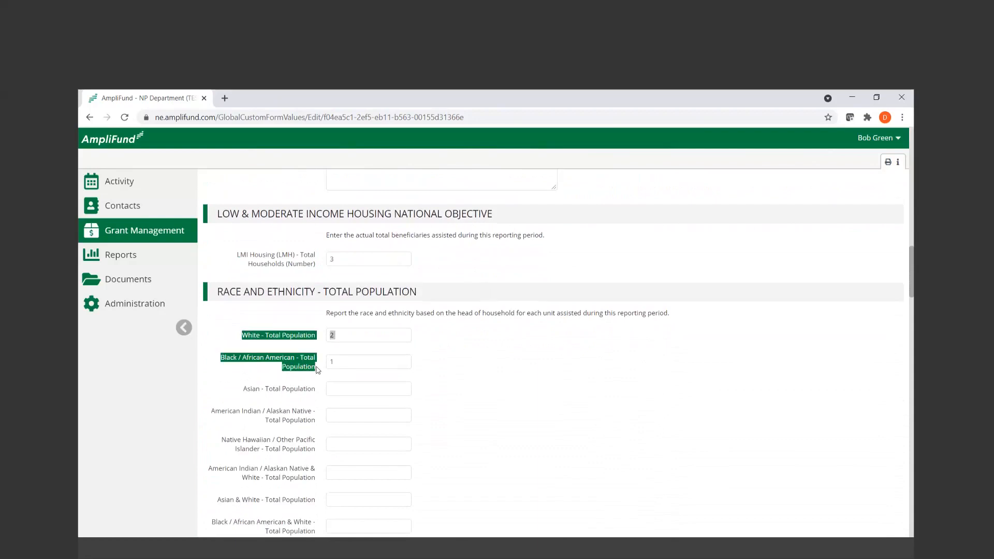
left_click(414, 346)
scroll(409, 311, "down", 1)
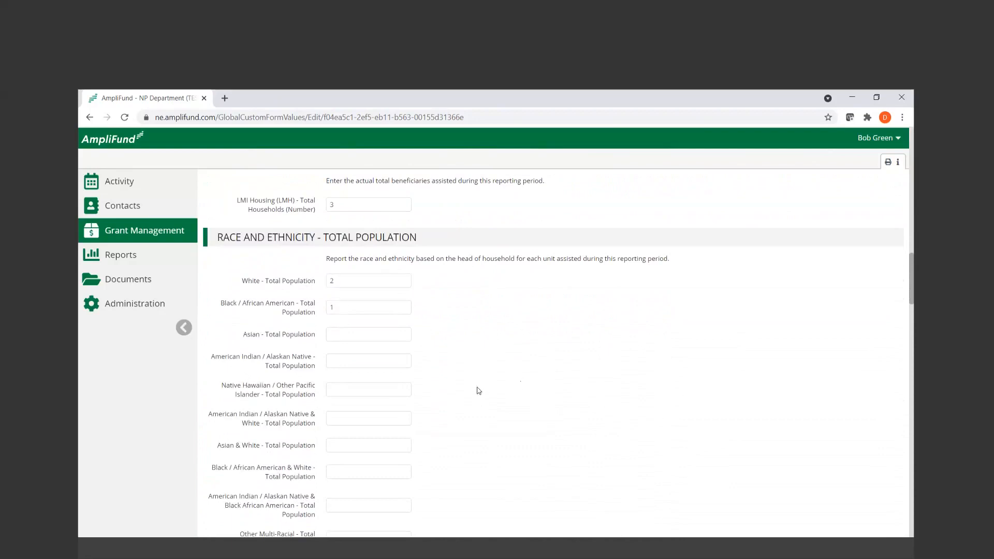
left_click_drag(473, 259, 516, 258)
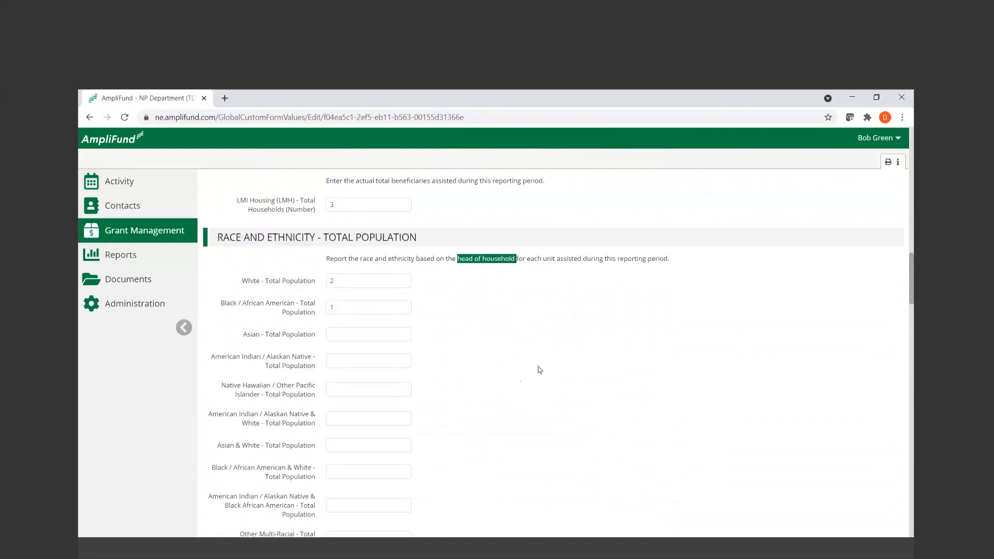
Set Total Population - Total to 3 in the Race and Ethnicity - Total Population section
scroll(539, 370, "down", 2)
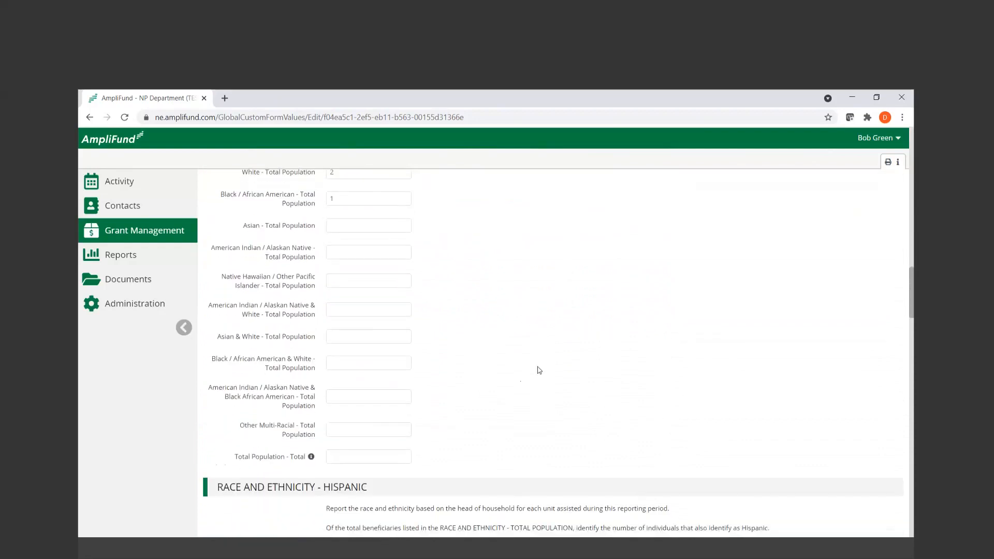
scroll(539, 370, "up", 1)
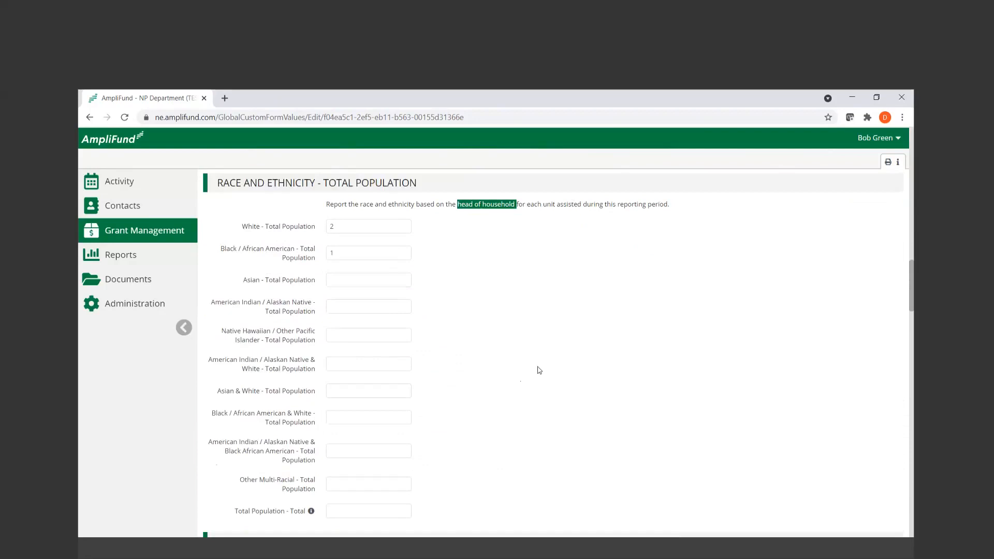
left_click(342, 514)
type("3")
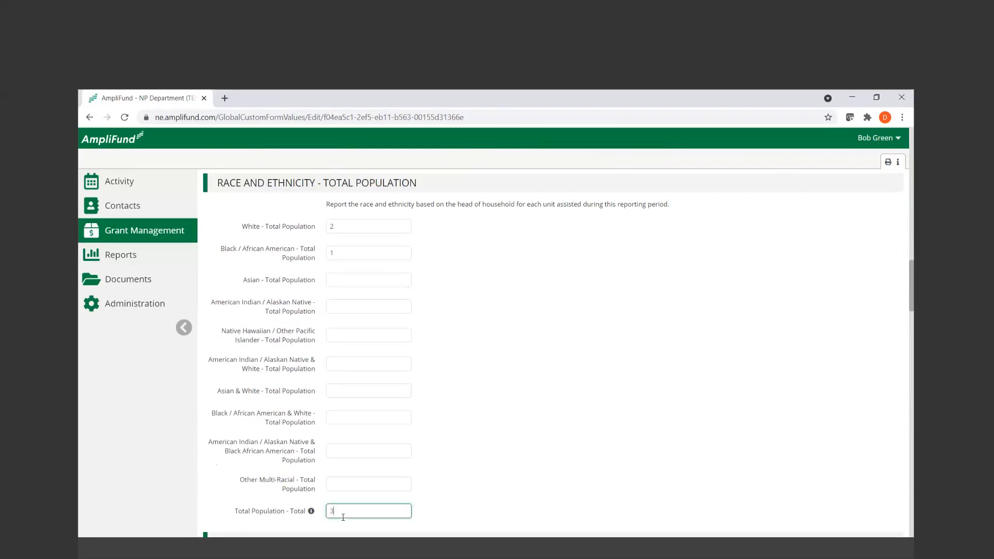
left_click(459, 496)
Review the Race and Ethnicity - Hispanic section's instructions and highlight the White - Hispanic label
scroll(459, 497, "down", 2)
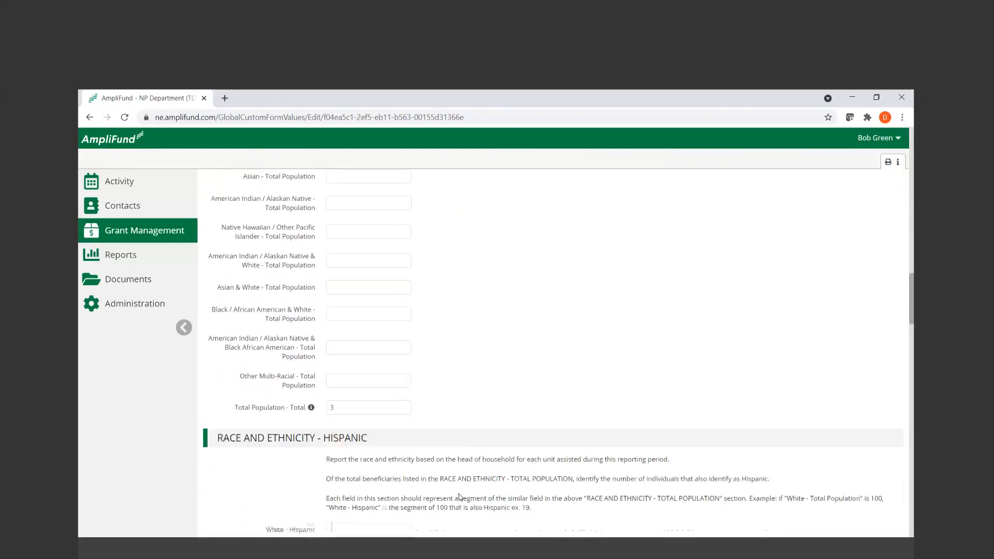
scroll(459, 504, "down", 1)
scroll(482, 486, "up", 1)
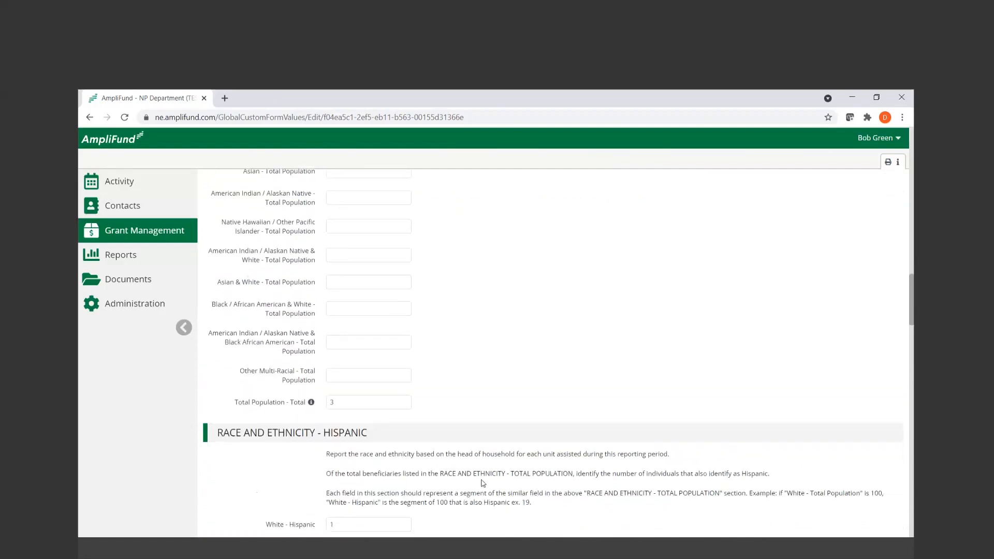
scroll(482, 483, "down", 4)
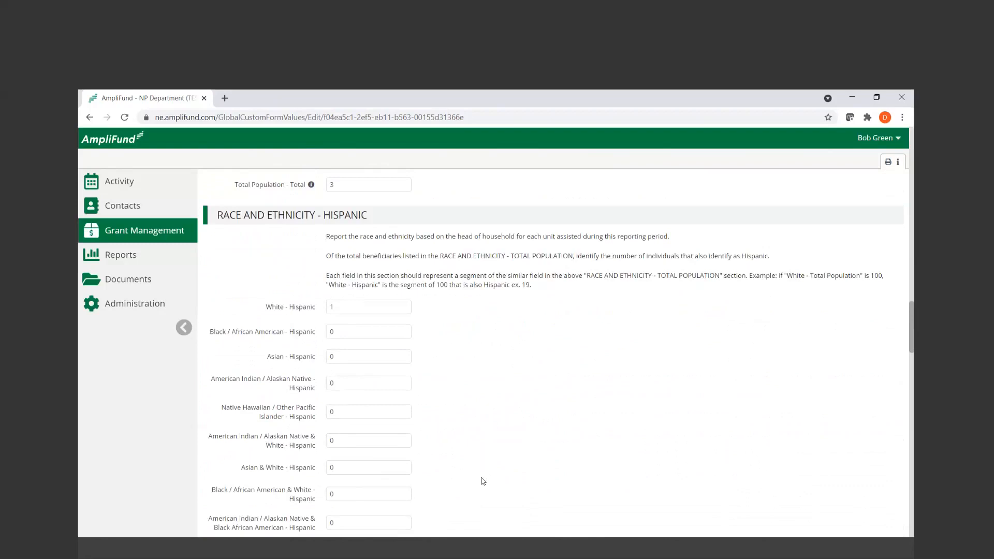
scroll(482, 482, "down", 1)
left_click_drag(266, 253, 317, 259)
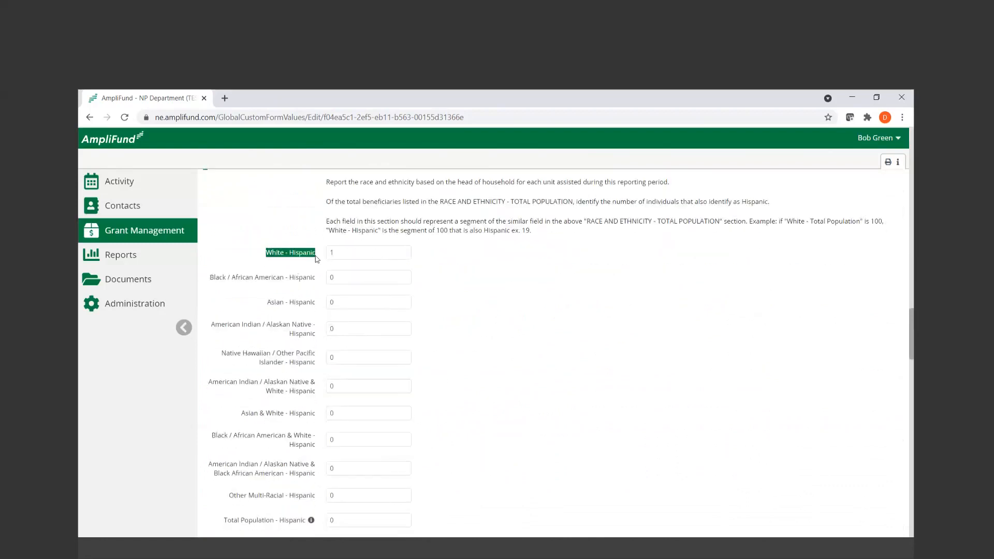
Set Total Population - Hispanic to 1 in the Race and Ethnicity - Hispanic section
scroll(580, 321, "down", 1)
scroll(580, 321, "up", 1)
scroll(580, 322, "down", 1)
scroll(579, 322, "up", 1)
left_click(380, 519)
type("1")
left_click(449, 482)
Review the Income Levels section and highlight the Number of Female Head of Households label
scroll(449, 482, "down", 4)
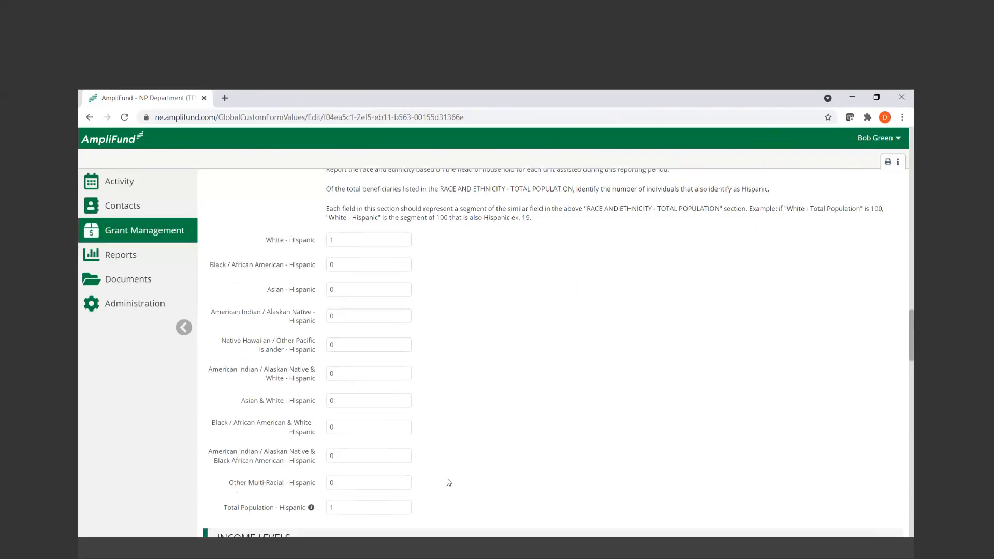
scroll(449, 483, "down", 3)
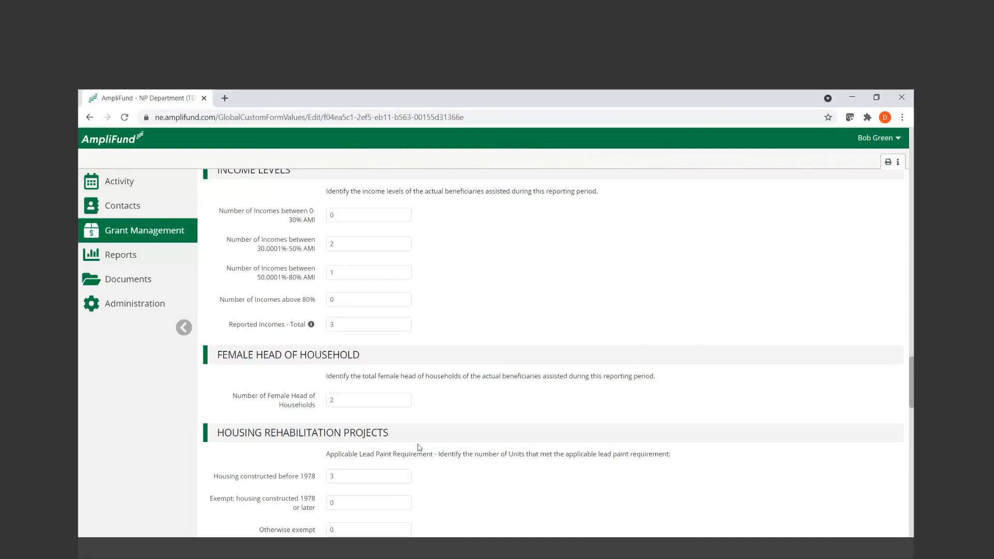
left_click_drag(314, 405, 317, 405)
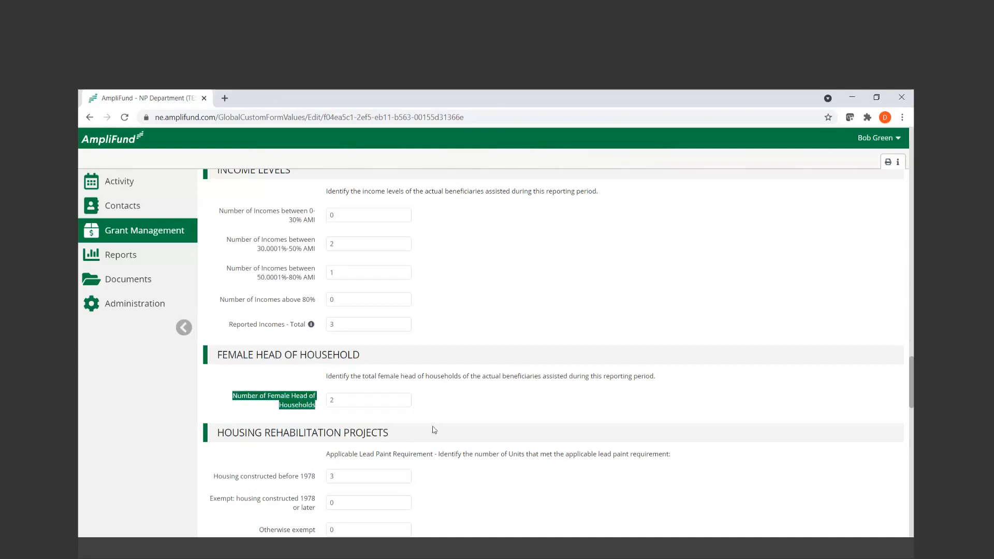
Set Lead Safe Work Practices and Abatement to 0 under the housing rehabilitation Lead Hazard Remediation Actions
scroll(536, 441, "down", 3)
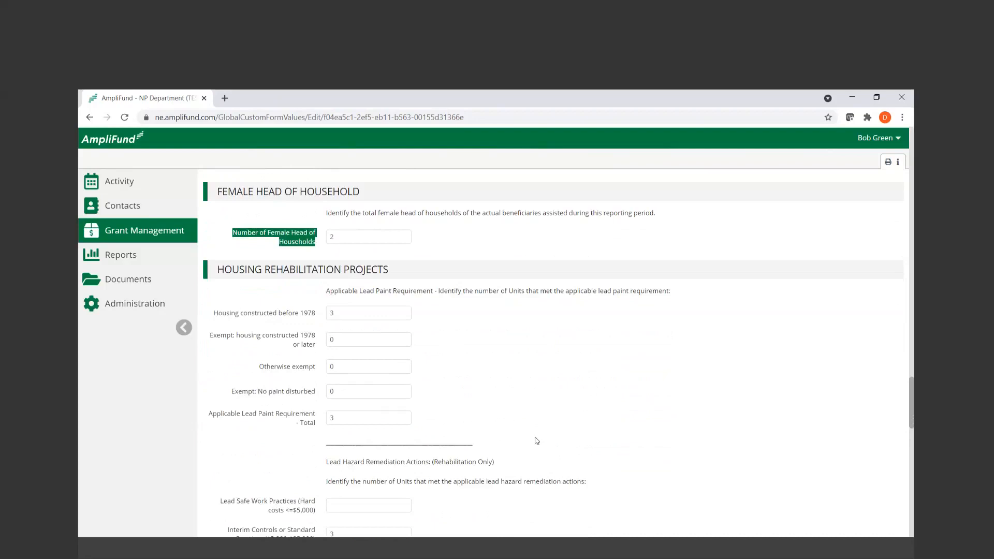
scroll(537, 441, "down", 1)
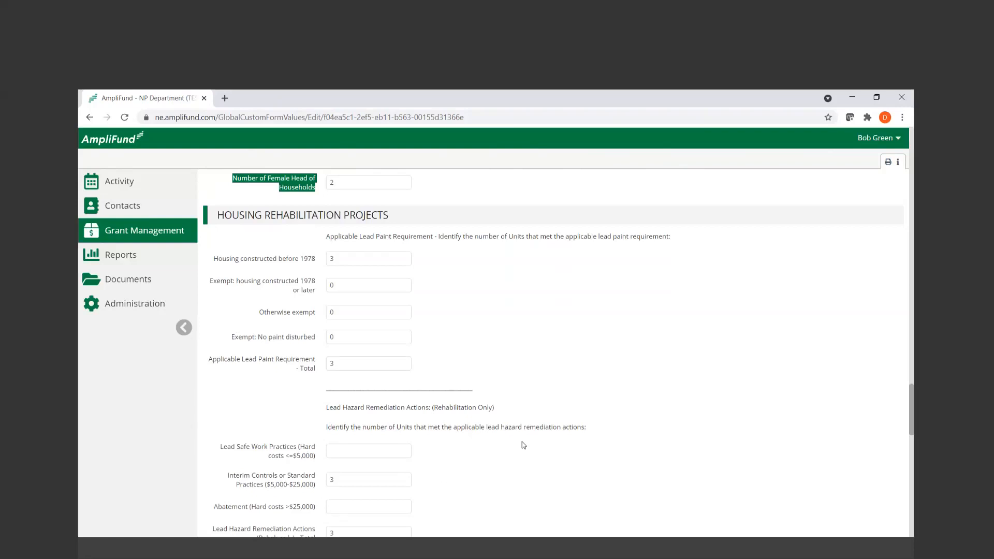
scroll(523, 445, "down", 1)
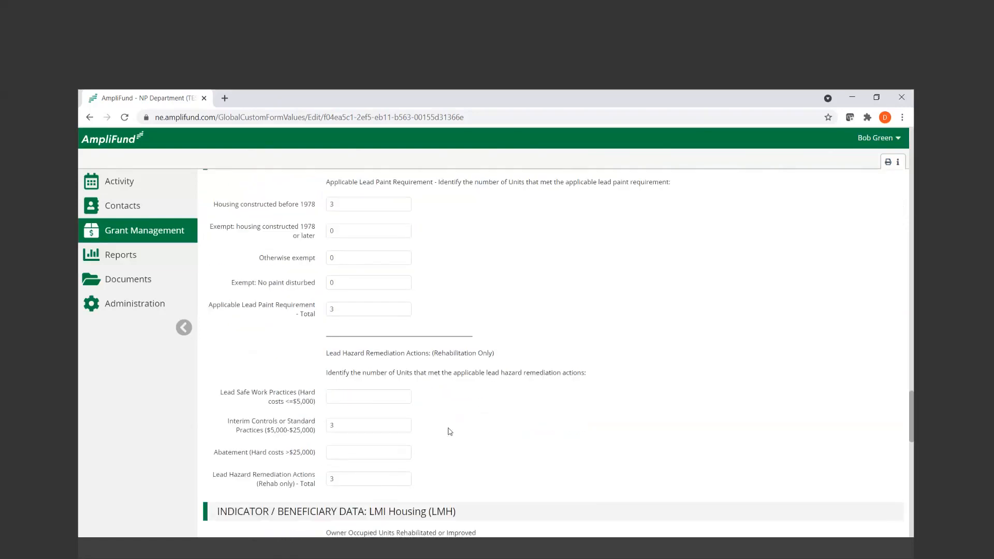
left_click(396, 394)
left_click(381, 451)
type("0")
left_click(506, 437)
Review the LMI Housing indicator data's proposed and reported rehabilitated units, highlighting the 2A and 2B labels
scroll(566, 441, "down", 5)
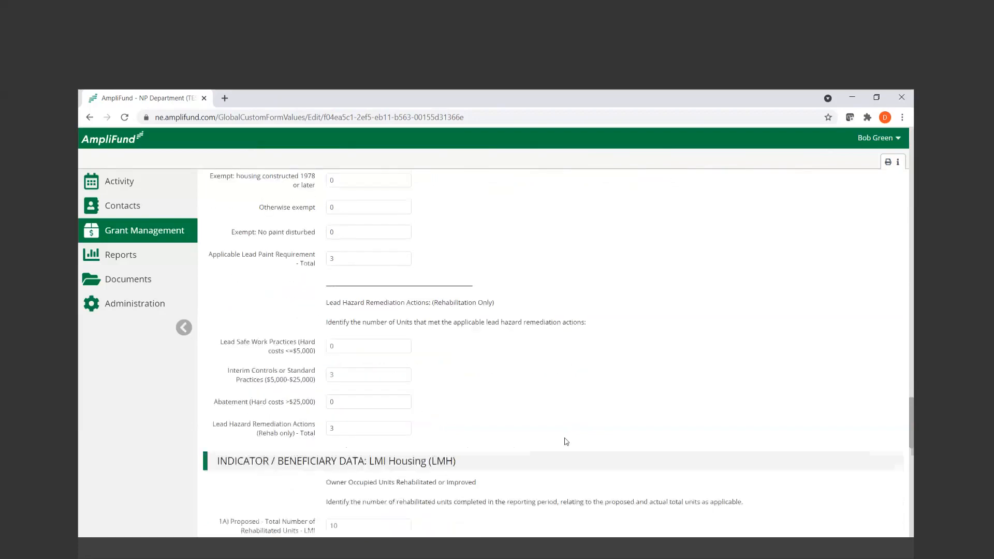
scroll(566, 441, "down", 1)
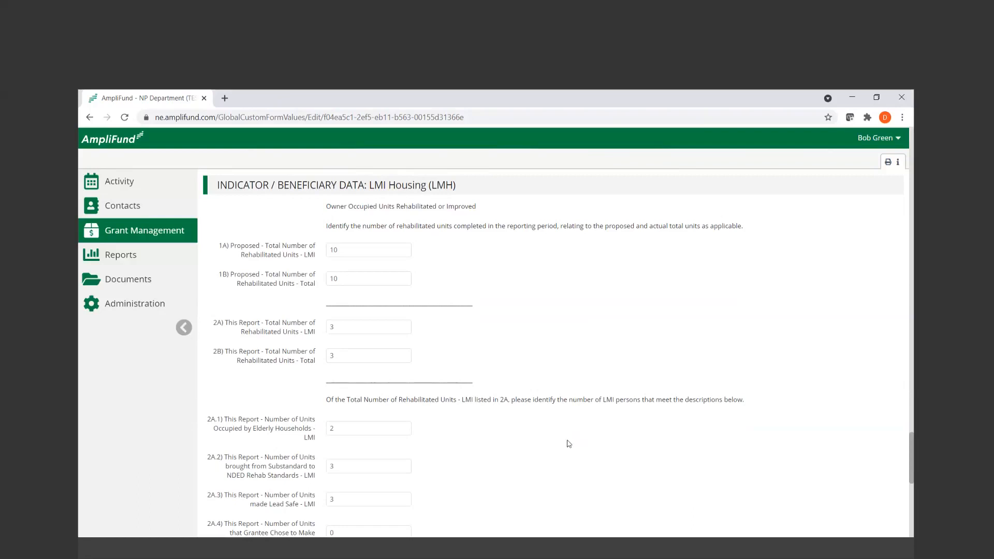
left_click_drag(228, 322, 321, 368)
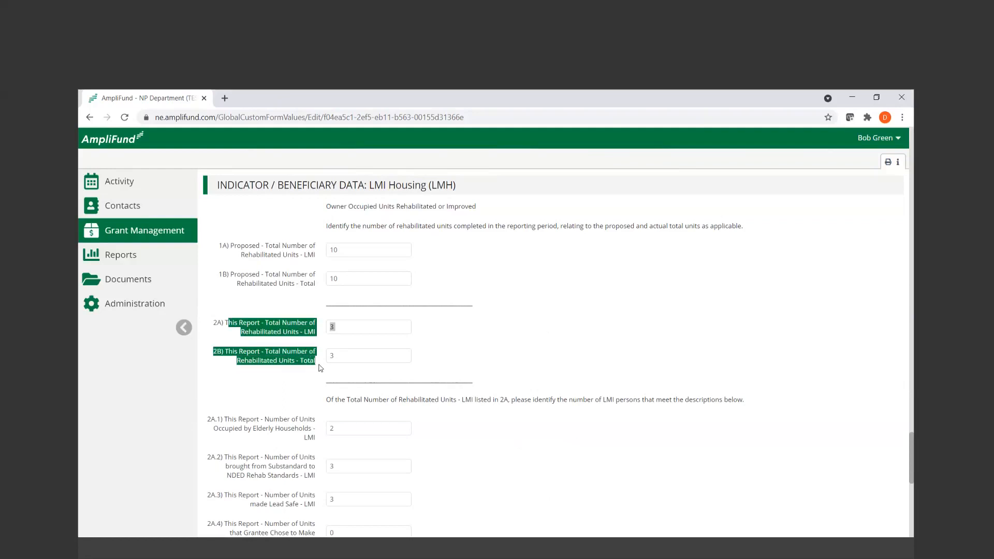
left_click(503, 372)
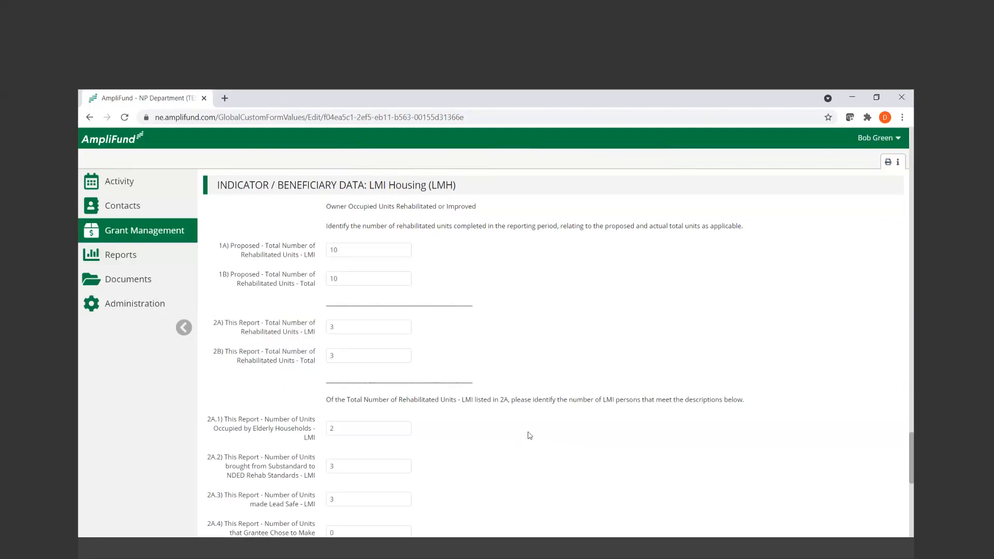
Highlight the 2A.1 to 2A.4 labels covering elderly households, NDED rehab standards, lead-safe units and Section 504 accessibility
scroll(470, 439, "down", 1)
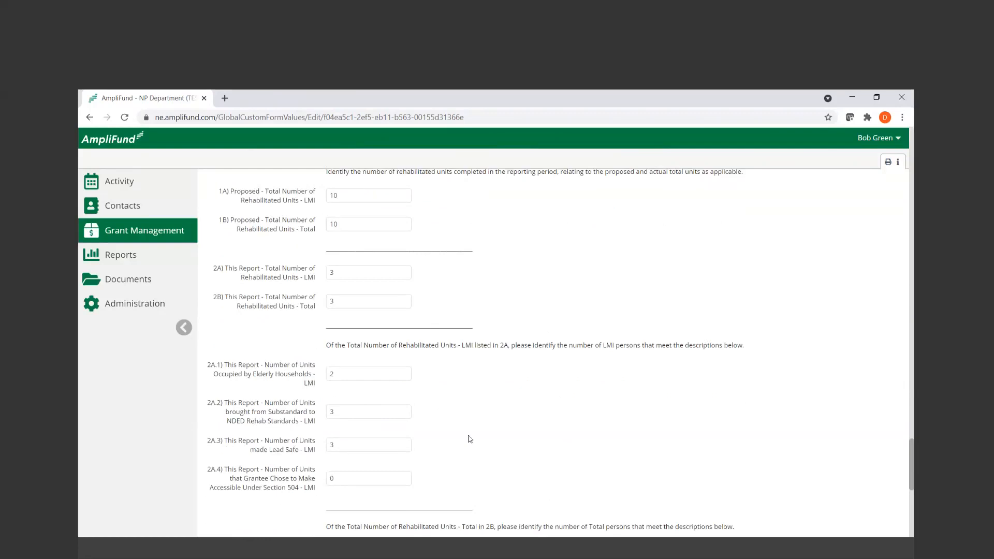
left_click_drag(224, 365, 319, 384)
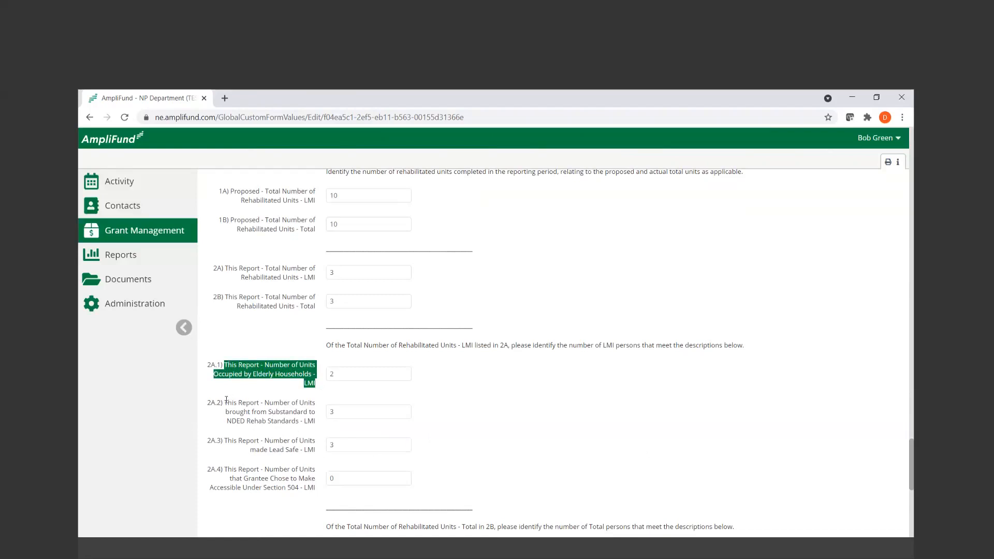
left_click_drag(217, 403, 318, 431)
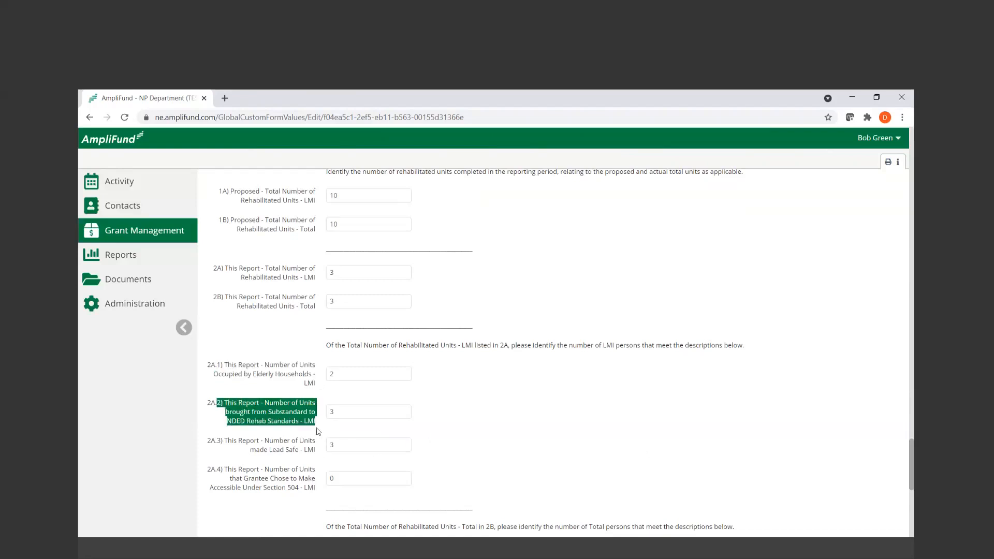
scroll(416, 423, "down", 2)
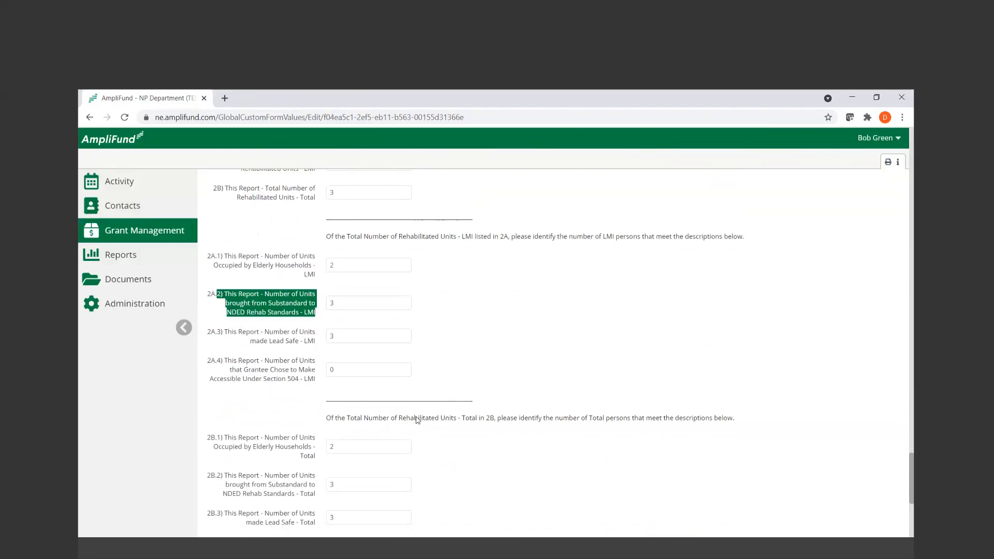
left_click_drag(231, 332, 386, 339)
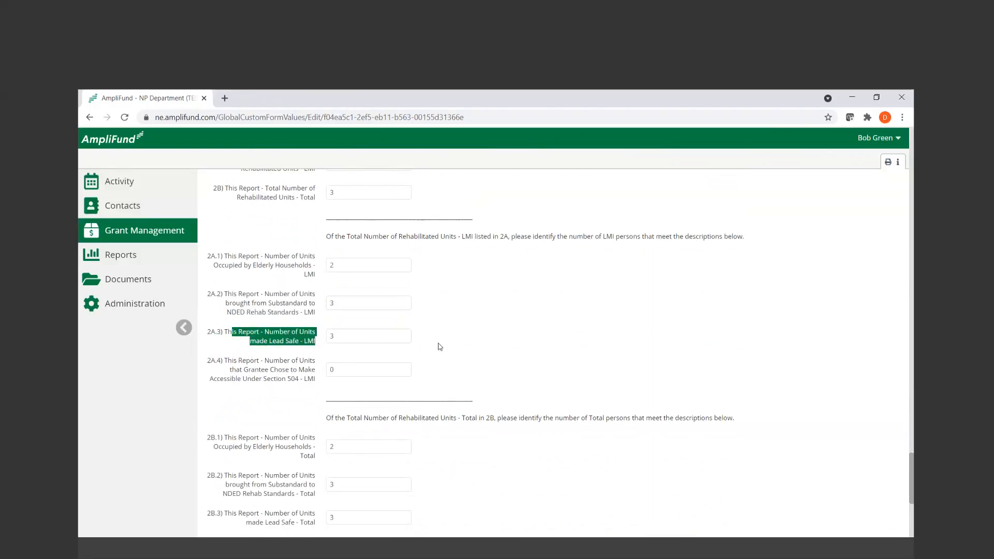
left_click(496, 338)
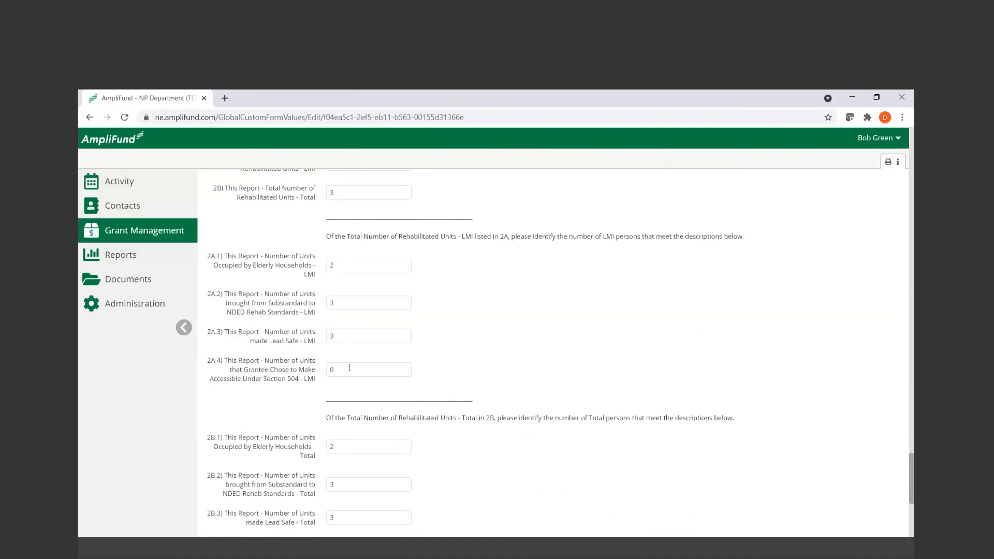
left_click_drag(210, 378, 298, 393)
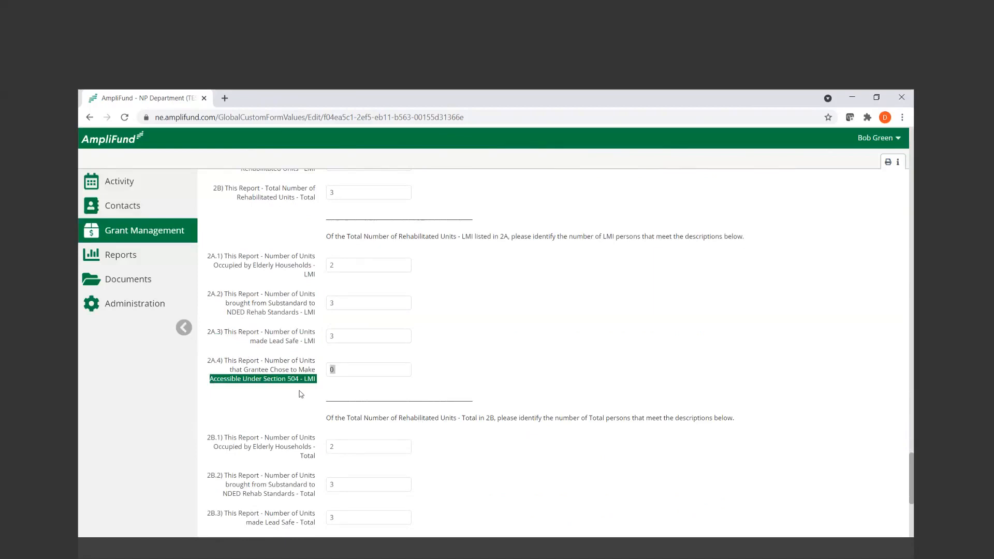
Review the LMI Housing form's 2B indicators, Certification and Form Completion sections, and save the form
left_click(458, 396)
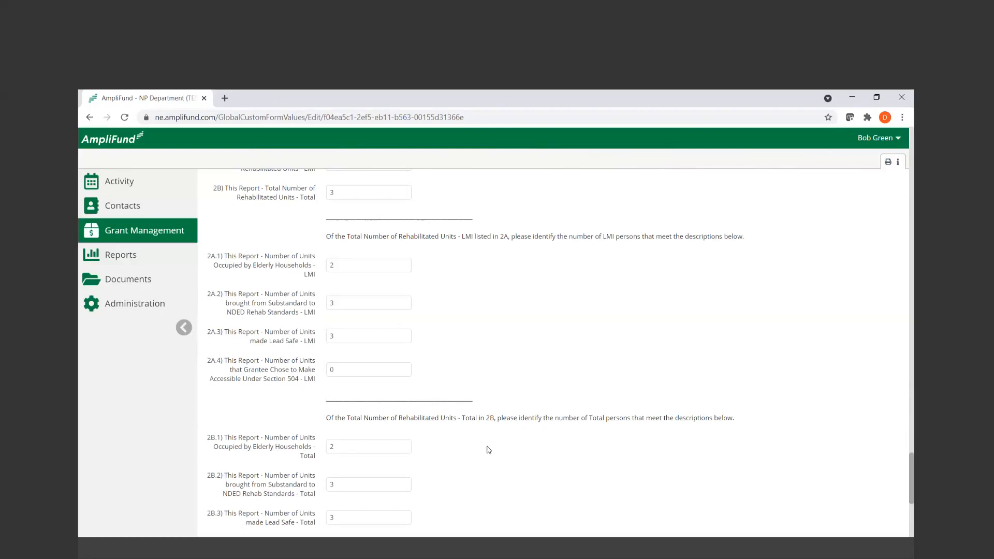
double_click(464, 237)
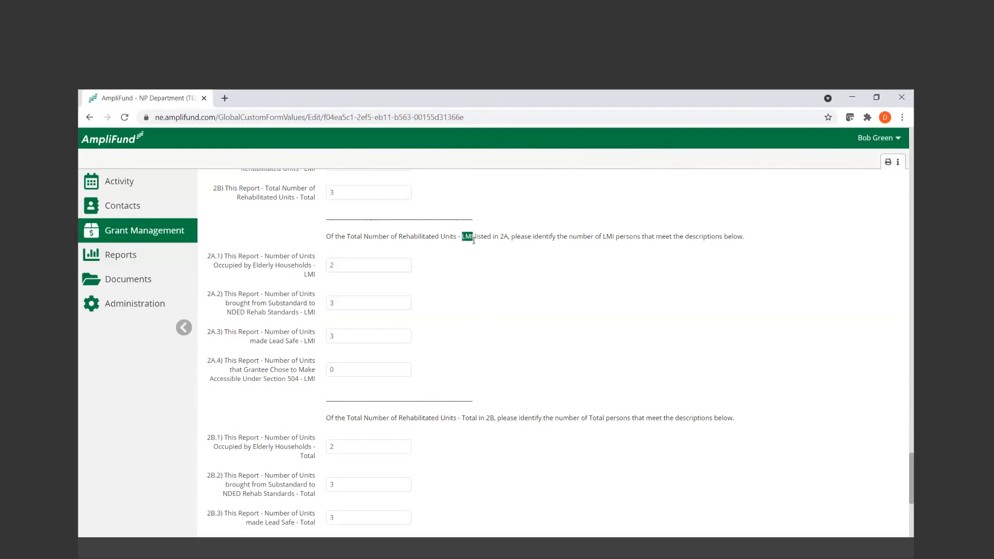
left_click(553, 368)
scroll(552, 367, "down", 3)
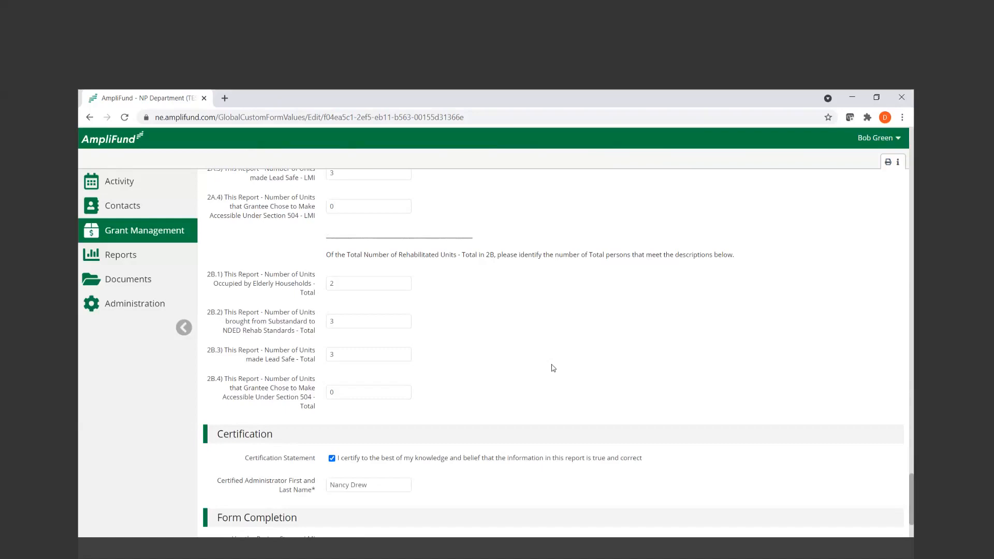
scroll(552, 367, "down", 2)
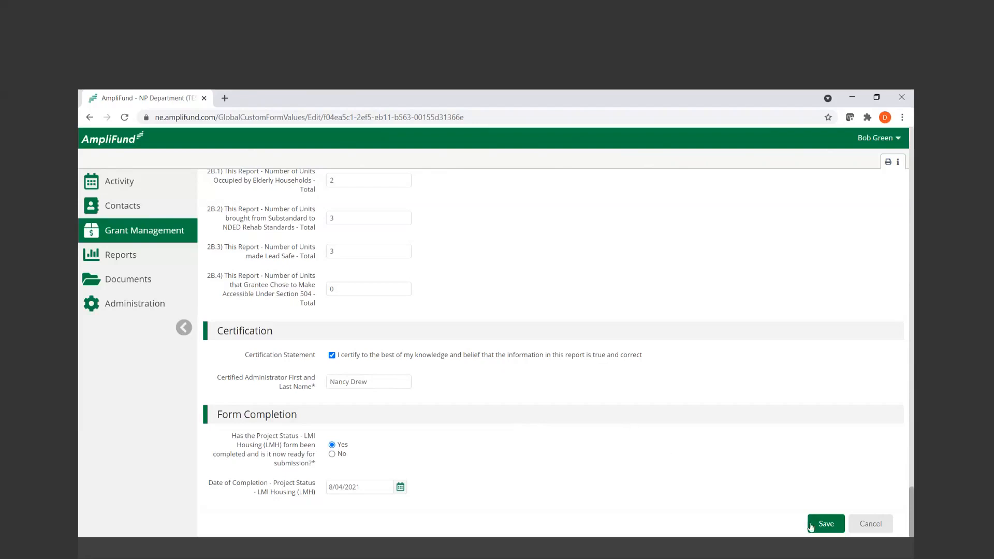
left_click(826, 524)
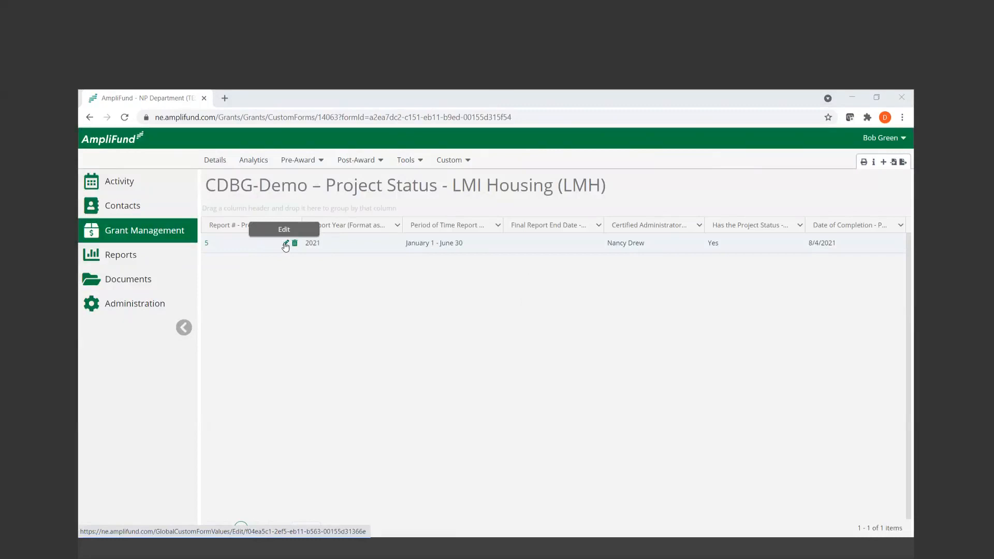
Open the existing Project Status - LMI Jobs (LMJ) report for editing
left_click(462, 164)
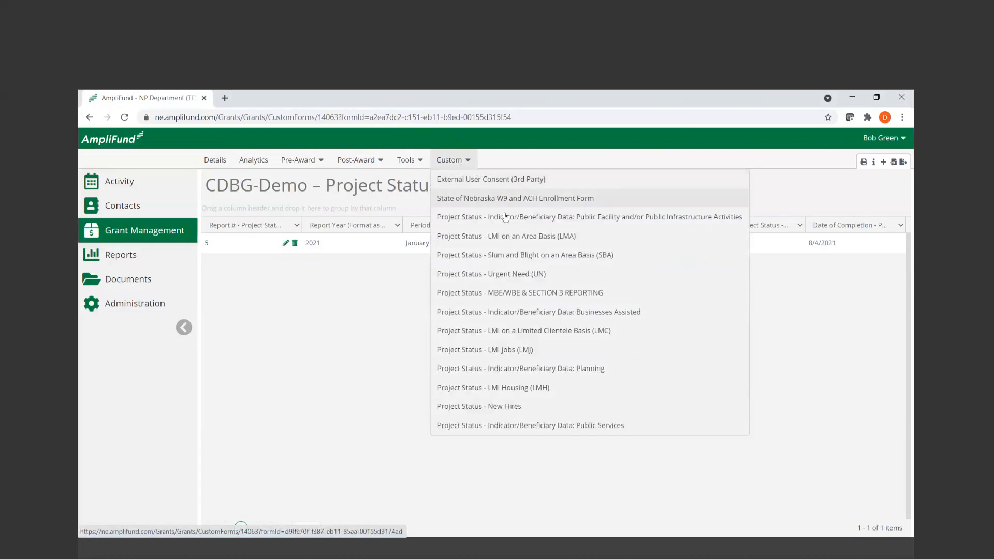
left_click(540, 355)
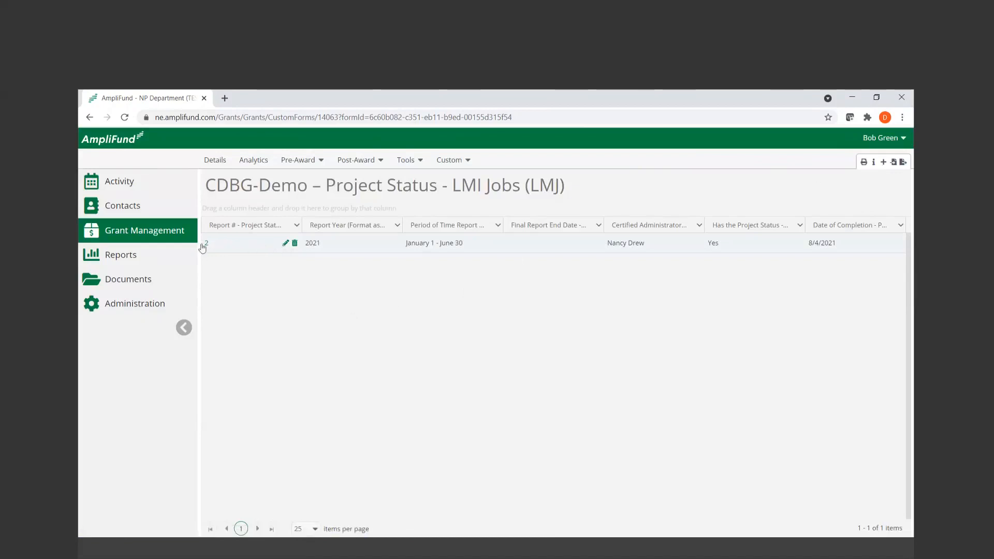
left_click(286, 244)
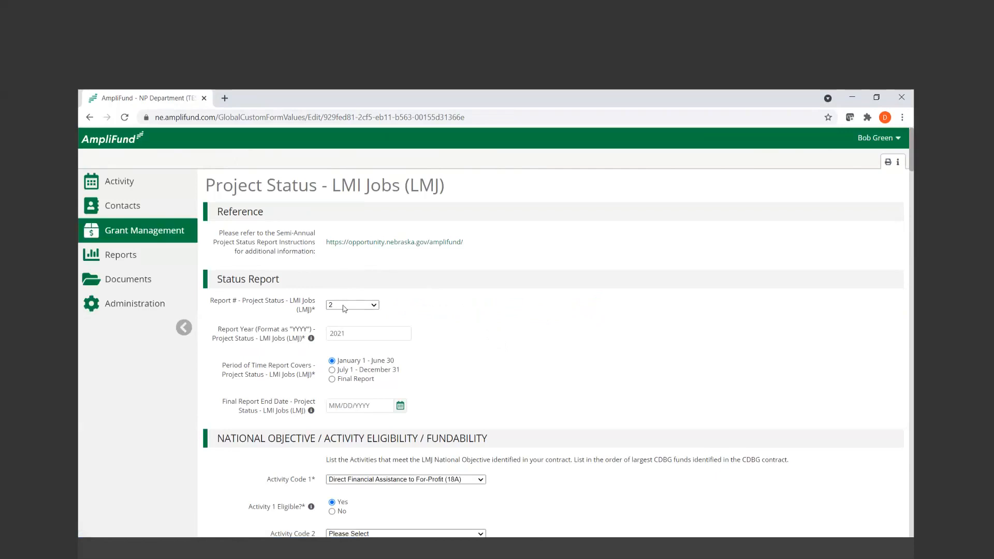
Highlight the LMI Jobs report number label and review the Status Report and National Objective activity code sections
left_click_drag(209, 300, 312, 309)
left_click(312, 309)
scroll(381, 302, "down", 1)
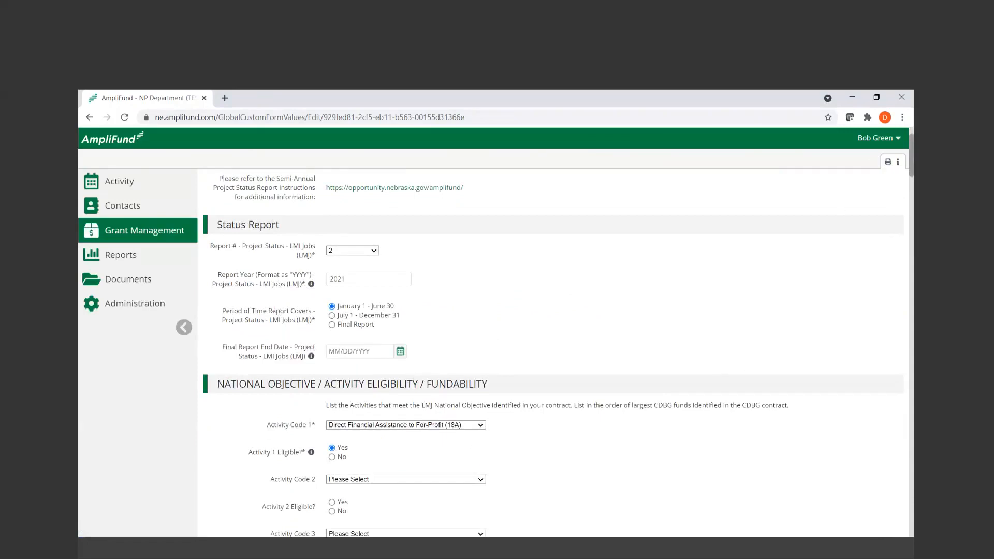
left_click_drag(911, 155, 910, 179)
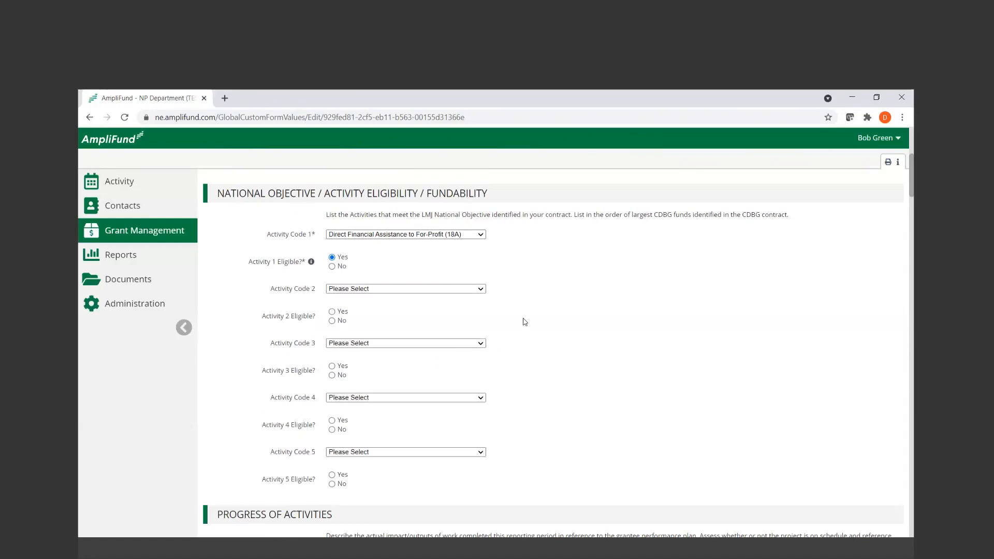
Enlarge the LMJ Progress of Activities narrative box to show its full text
scroll(524, 321, "down", 5)
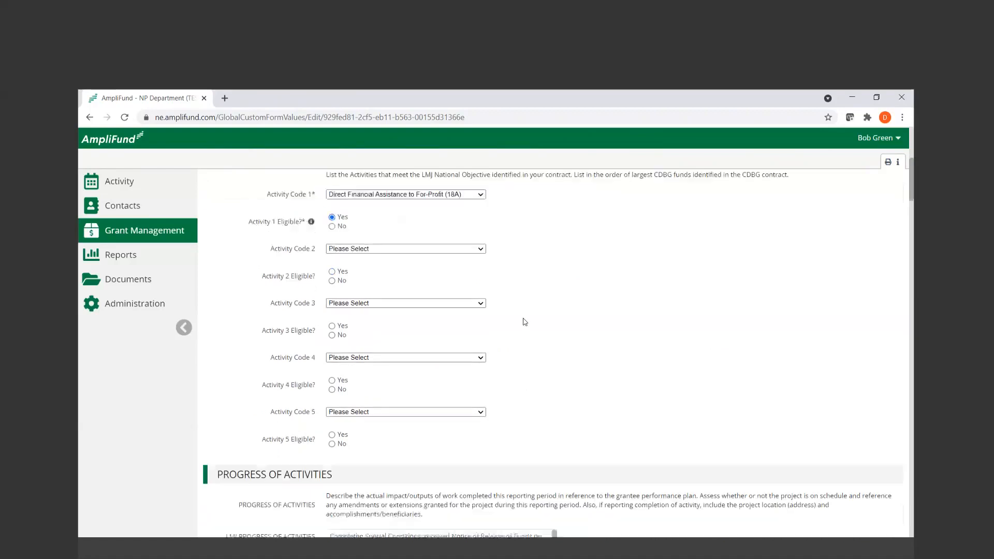
left_click_drag(556, 318, 563, 392)
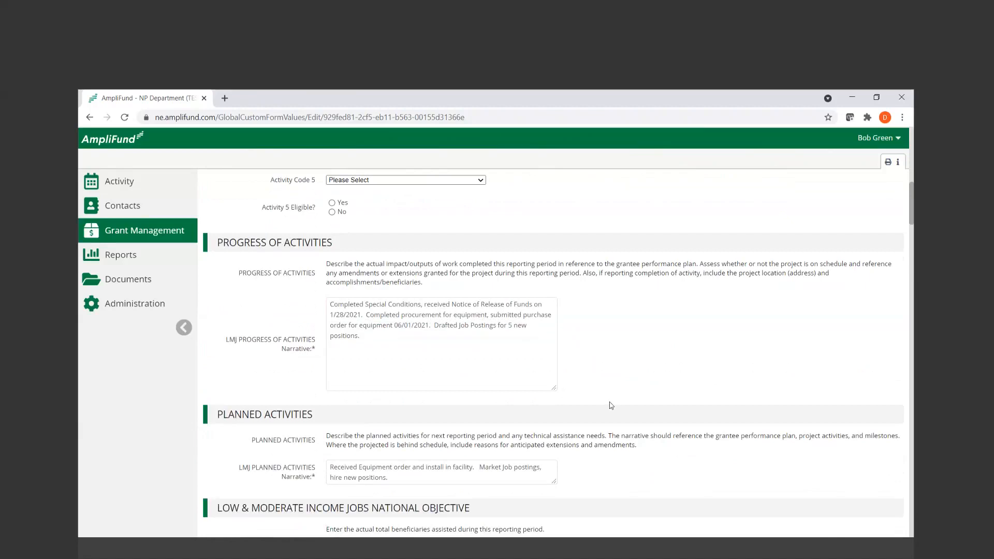
scroll(603, 409, "down", 1)
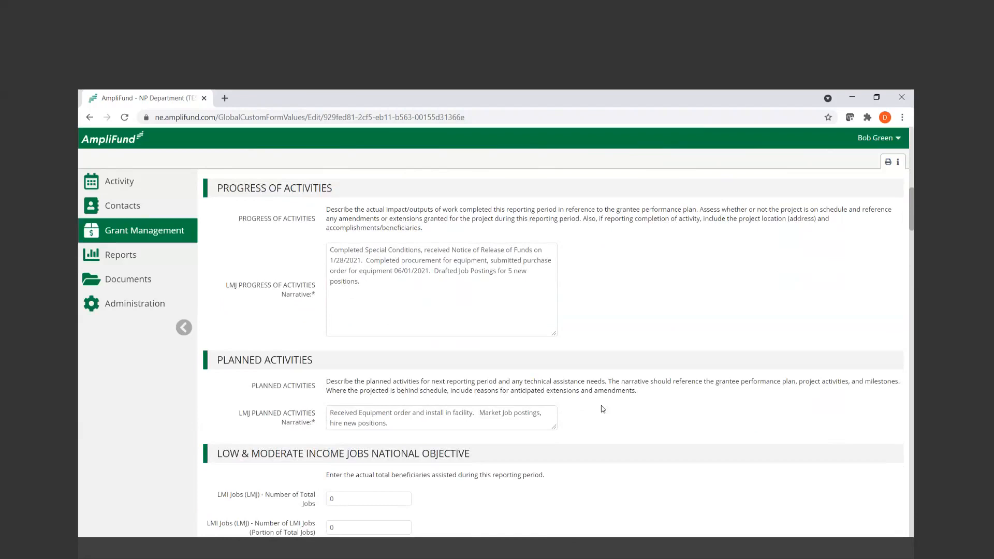
left_click(449, 278)
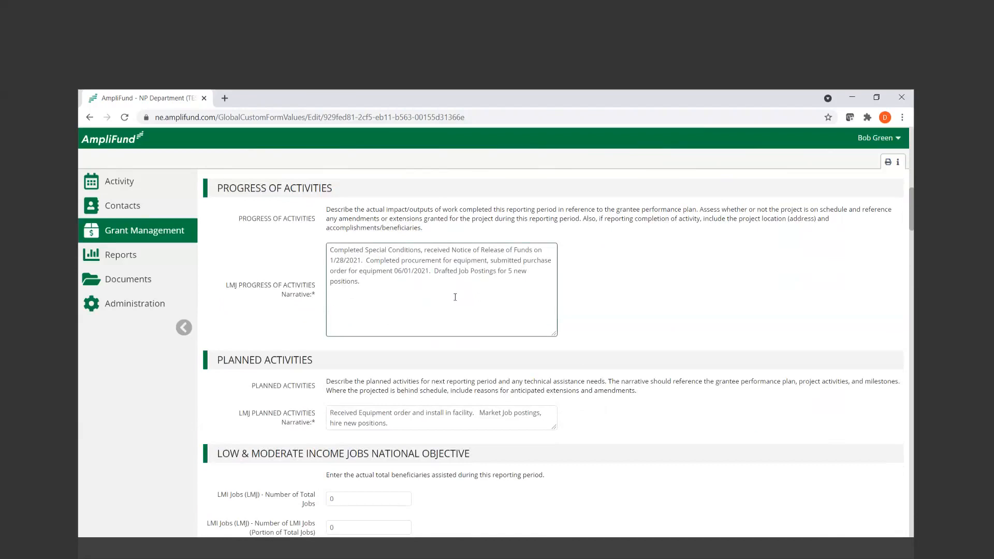
left_click(652, 338)
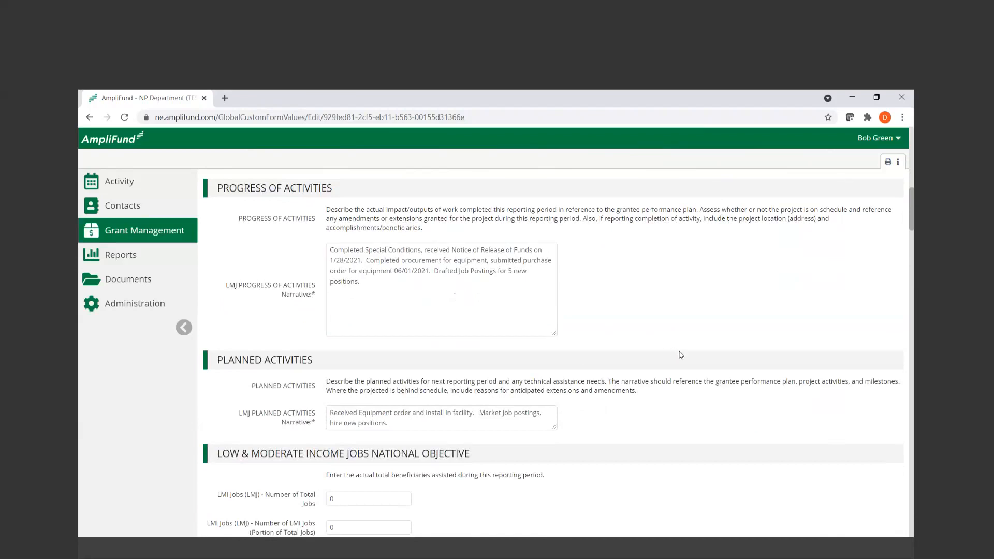
Enlarge the LMJ Planned Activities narrative box
scroll(681, 354, "down", 1)
left_click(554, 374)
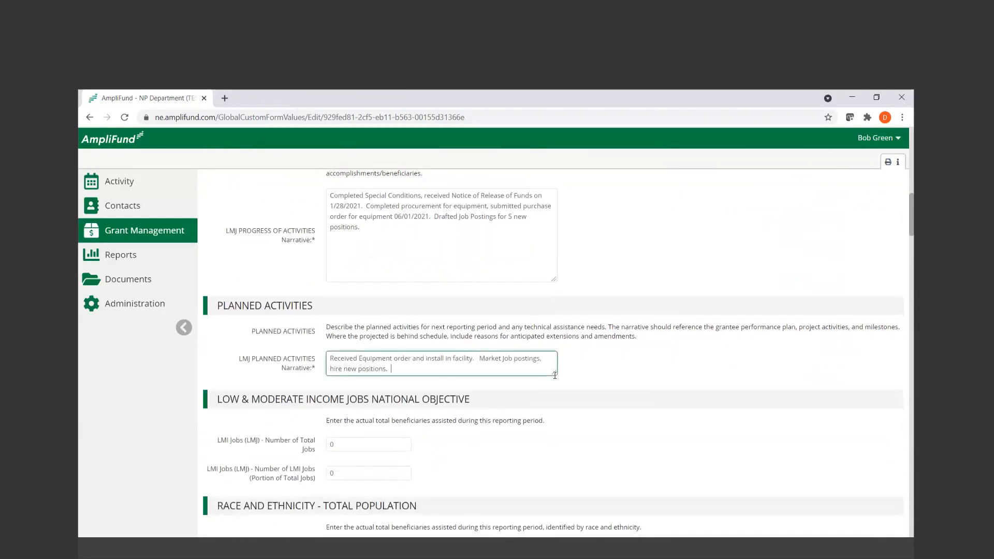
left_click_drag(554, 375, 554, 420)
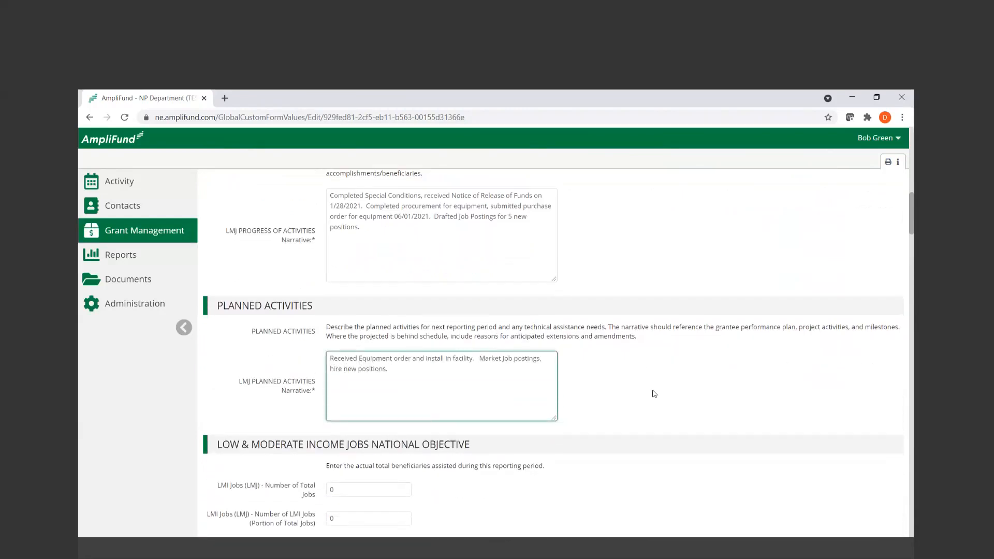
Examine the total jobs and LMI jobs fields in the Low & Moderate Income Jobs National Objective section
scroll(654, 394, "down", 1)
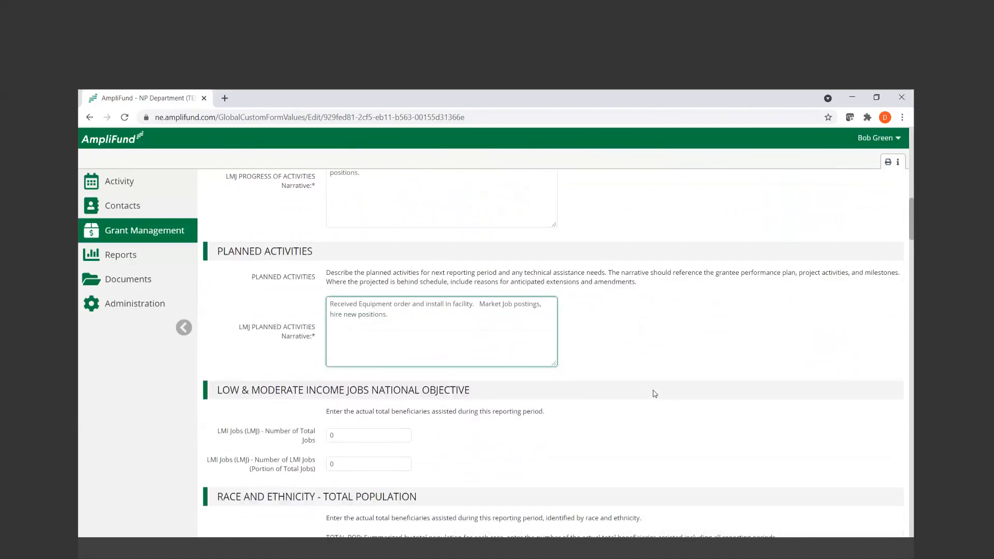
scroll(654, 393, "down", 1)
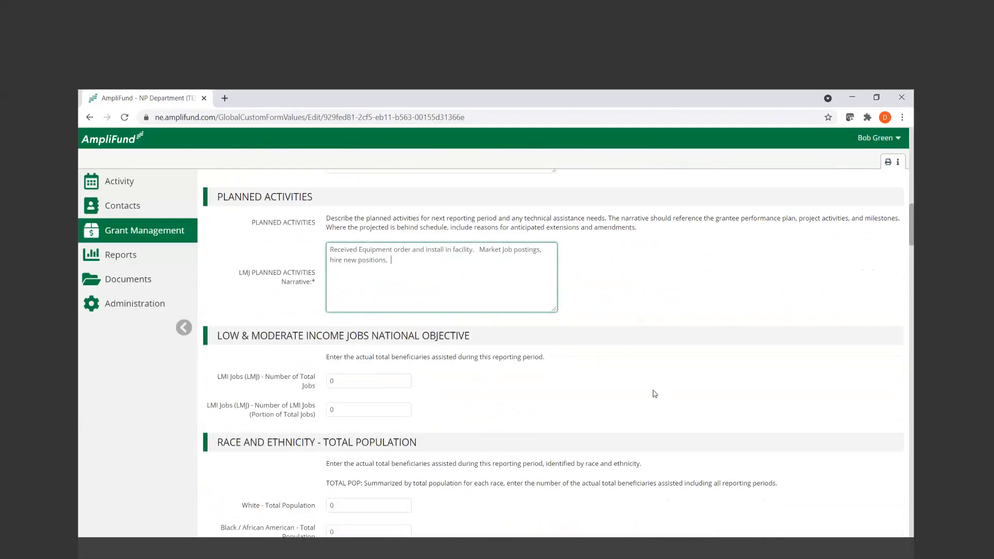
scroll(655, 394, "down", 2)
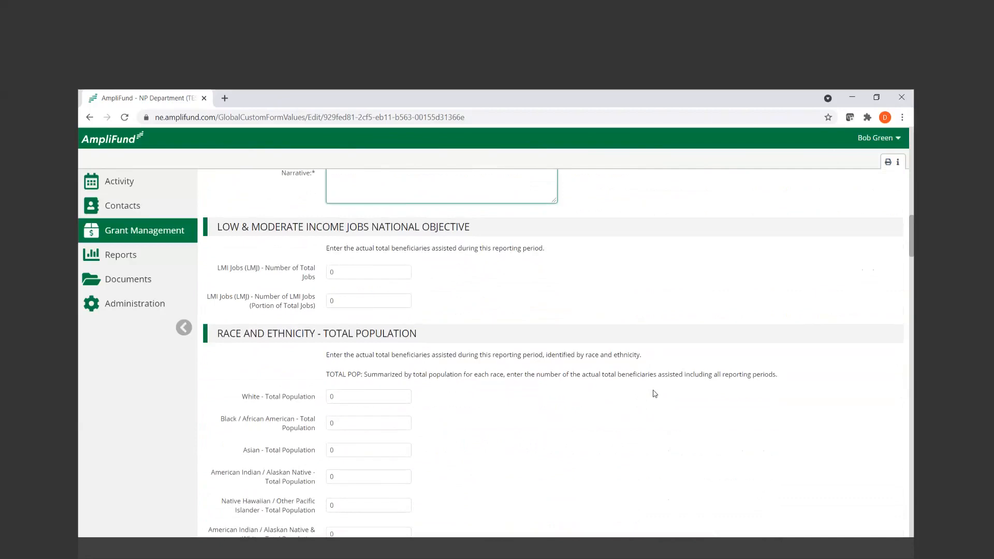
left_click(361, 270)
left_click(377, 300)
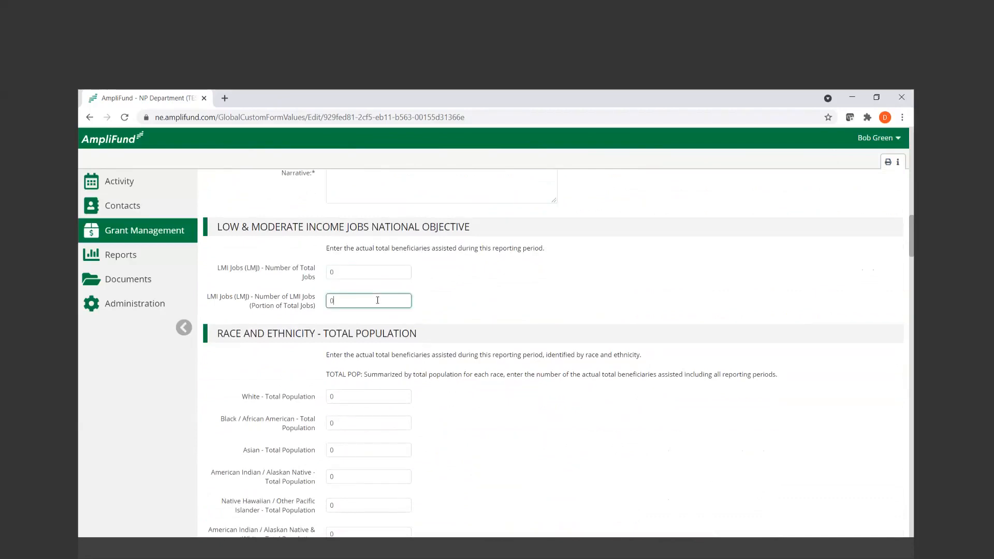
Review the beneficiary count fields in the Race and Ethnicity - Total Population section
scroll(512, 332, "down", 1)
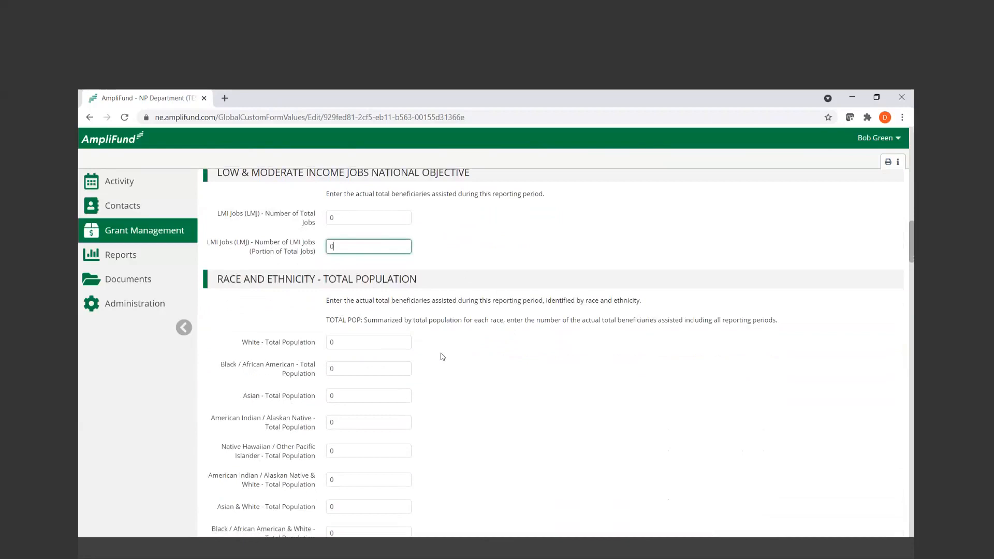
scroll(467, 412, "down", 2)
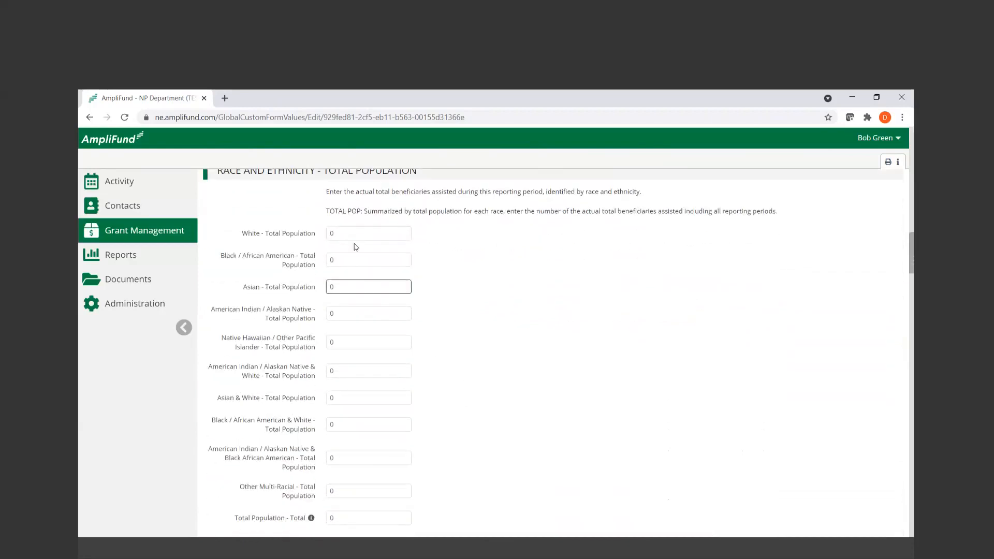
left_click(360, 317)
left_click(361, 364)
scroll(361, 365, "down", 1)
left_click(361, 365)
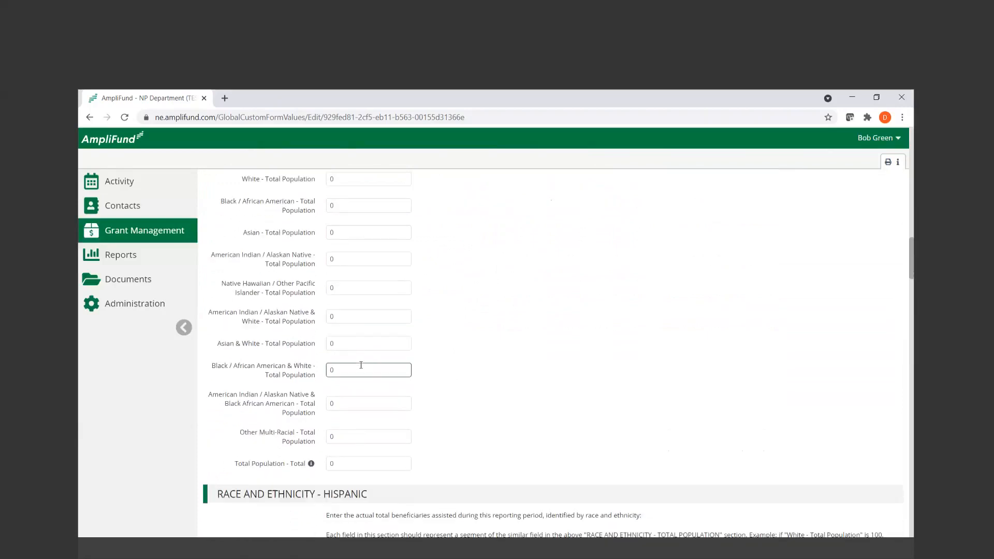
scroll(360, 365, "down", 1)
left_click(435, 368)
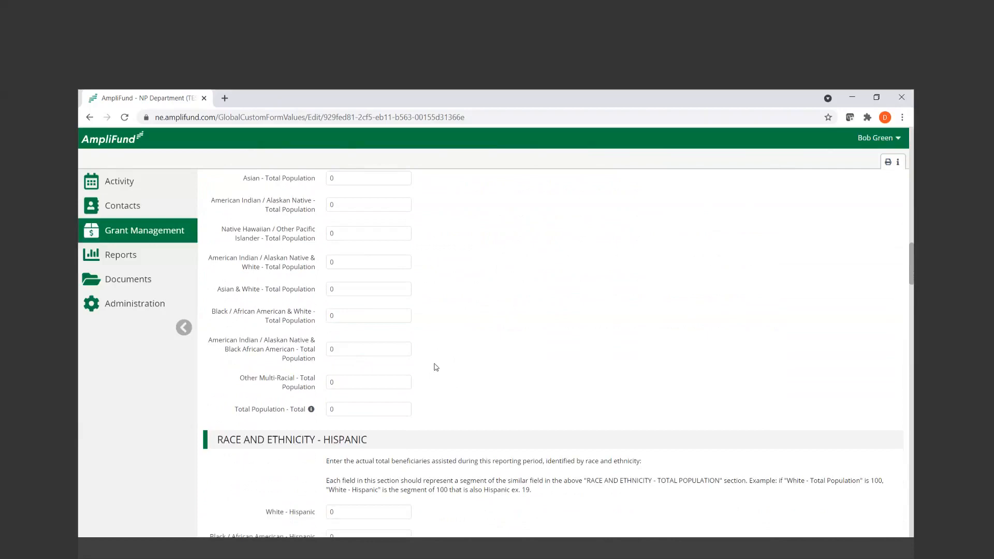
Review the Race and Ethnicity - Hispanic section's instructions and beneficiary count fields
scroll(435, 367, "down", 1)
scroll(435, 367, "down", 2)
scroll(436, 366, "down", 2)
scroll(436, 367, "up", 1)
scroll(436, 367, "down", 1)
scroll(435, 366, "up", 1)
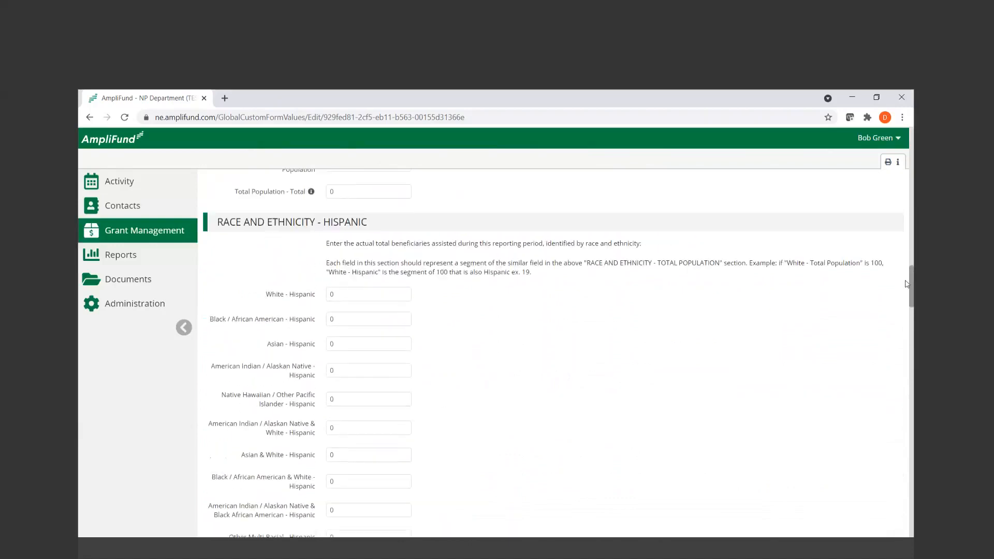
left_click_drag(912, 290, 912, 294)
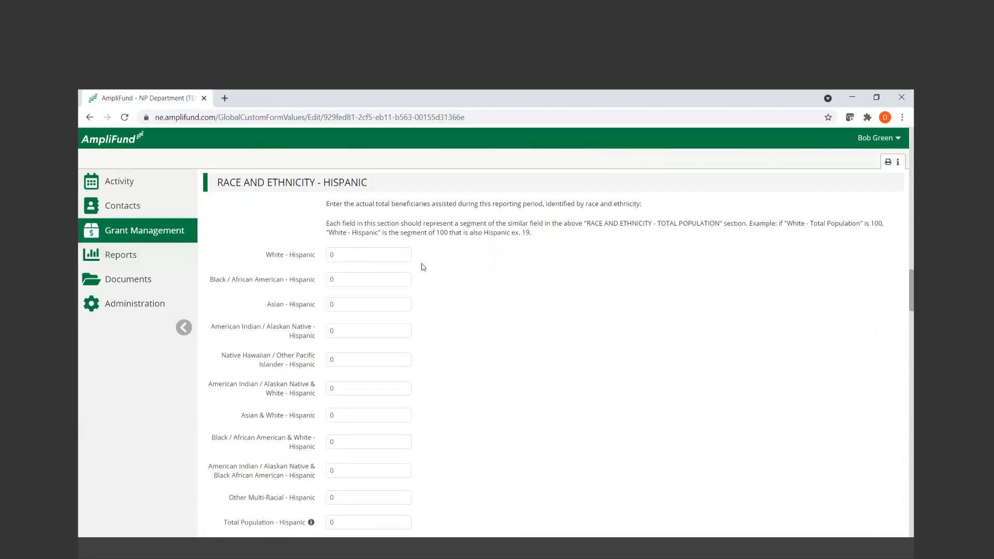
scroll(423, 267, "down", 5)
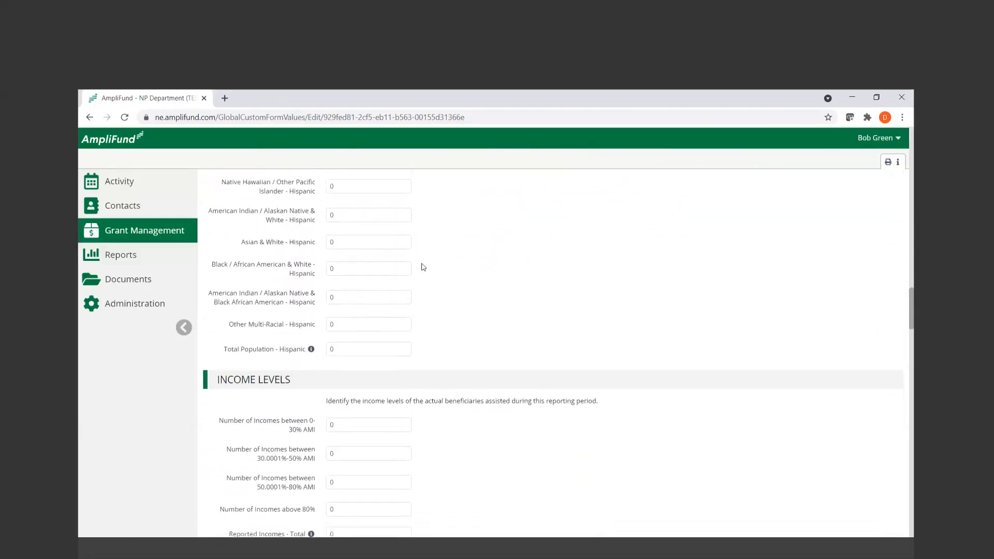
Review the Income Levels section and highlight the 1A and 1B proposed jobs created labels
scroll(423, 267, "down", 1)
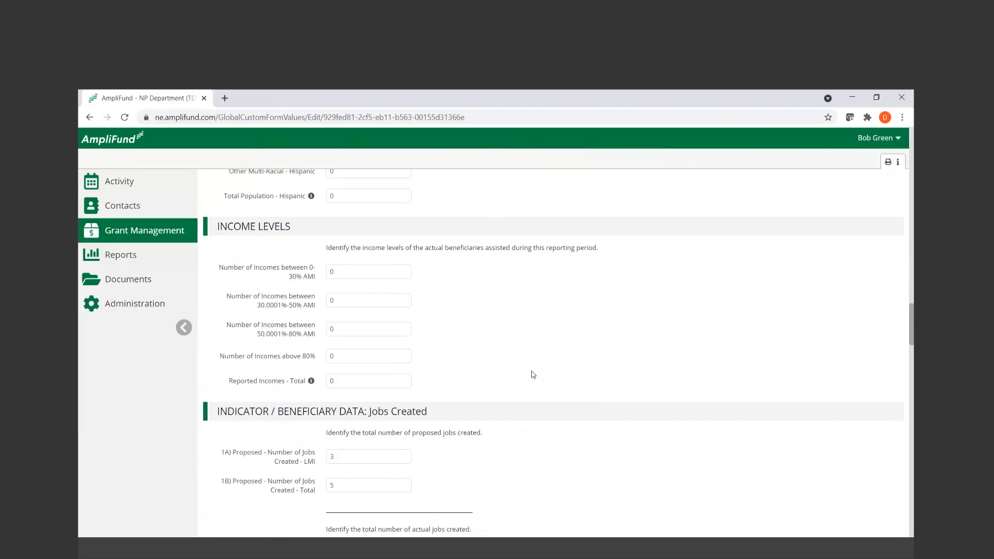
scroll(533, 374, "down", 2)
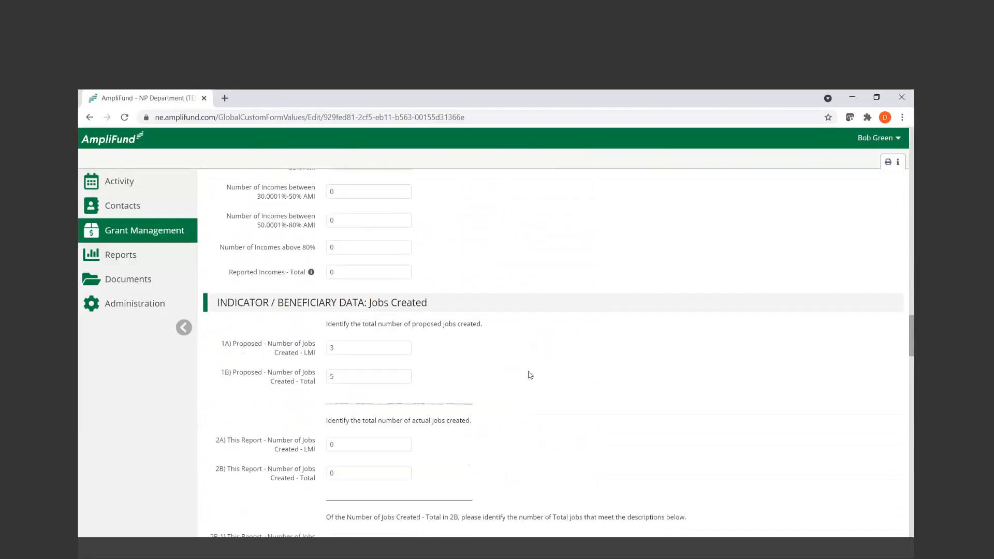
left_click_drag(222, 344, 326, 354)
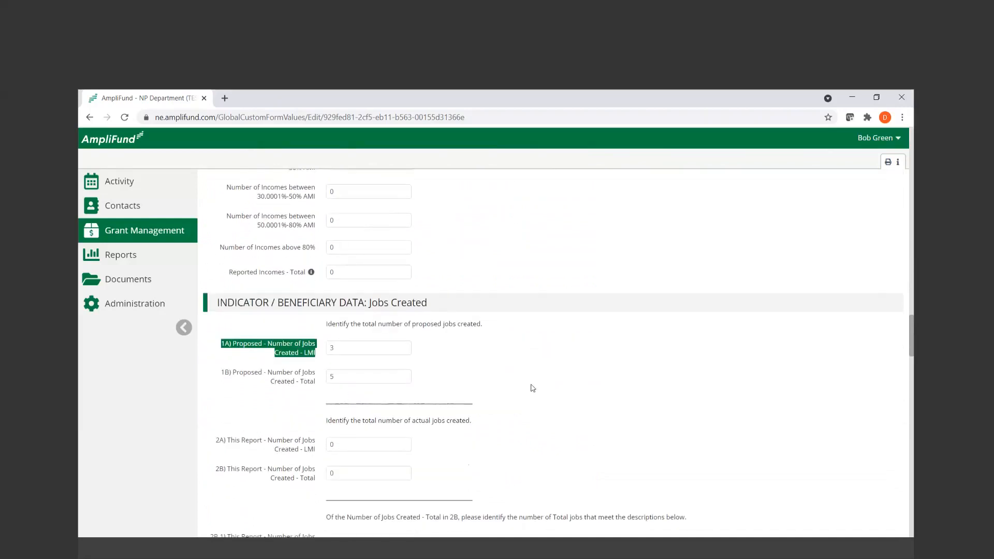
left_click_drag(224, 369, 320, 383)
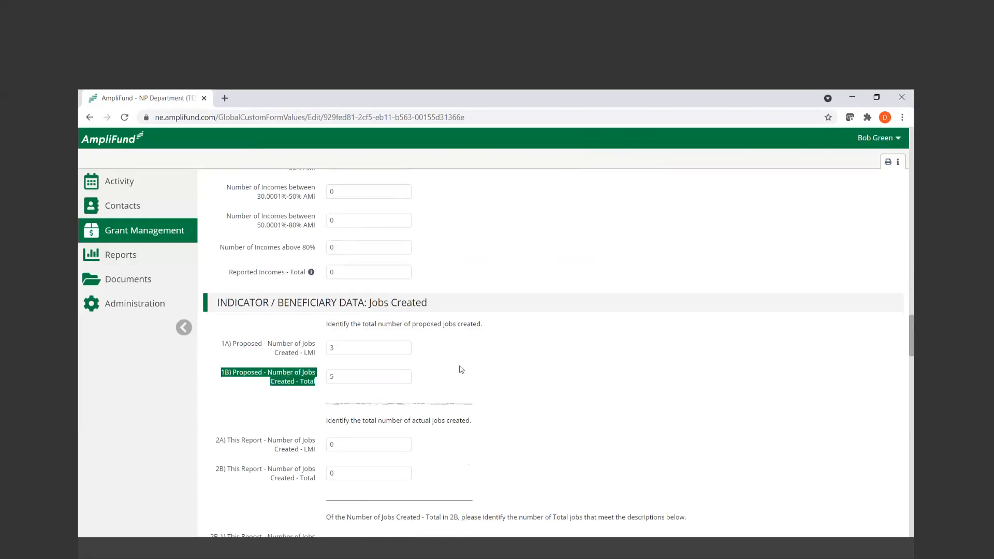
Review the actual jobs created fields and the Jobs Retained indicator data
scroll(467, 369, "down", 1)
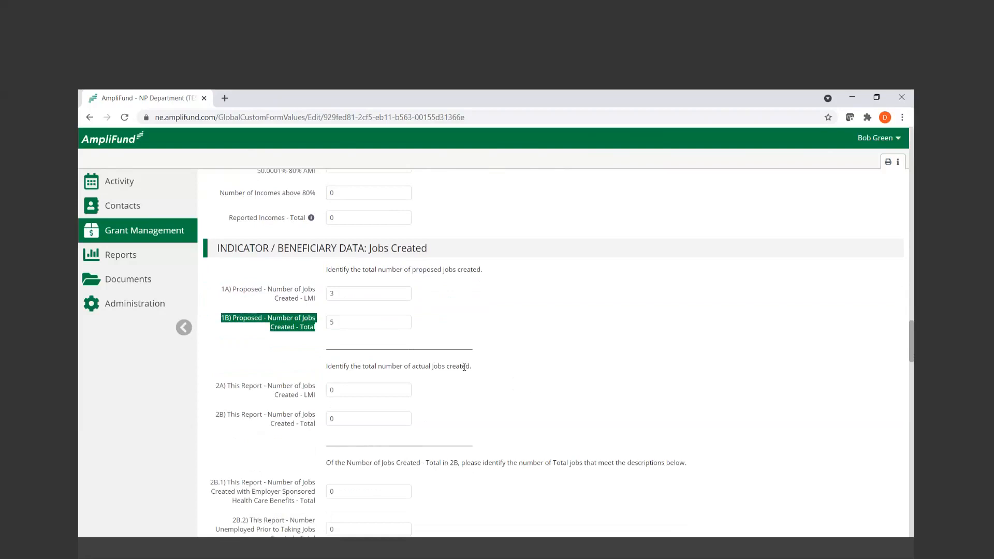
scroll(463, 367, "down", 2)
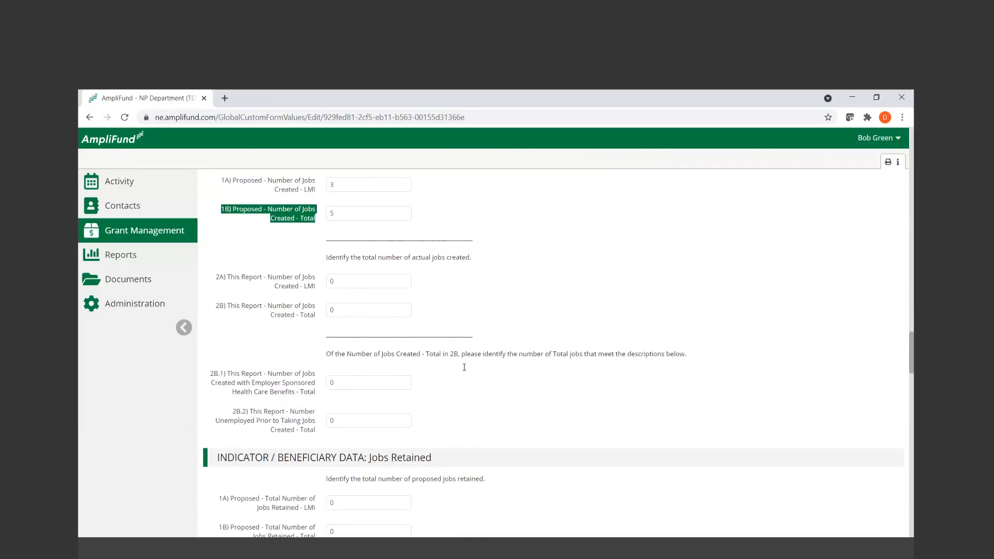
scroll(465, 367, "down", 5)
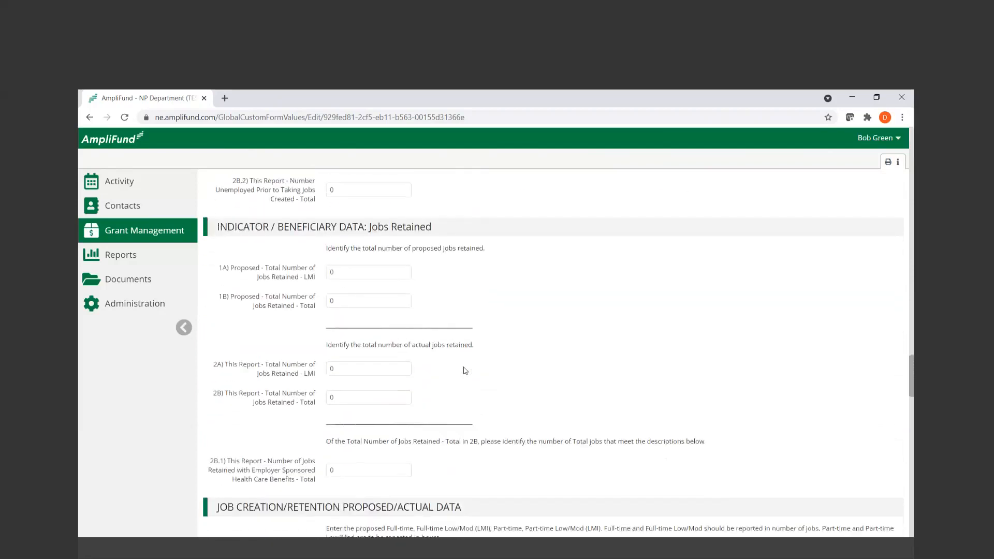
scroll(465, 371, "down", 1)
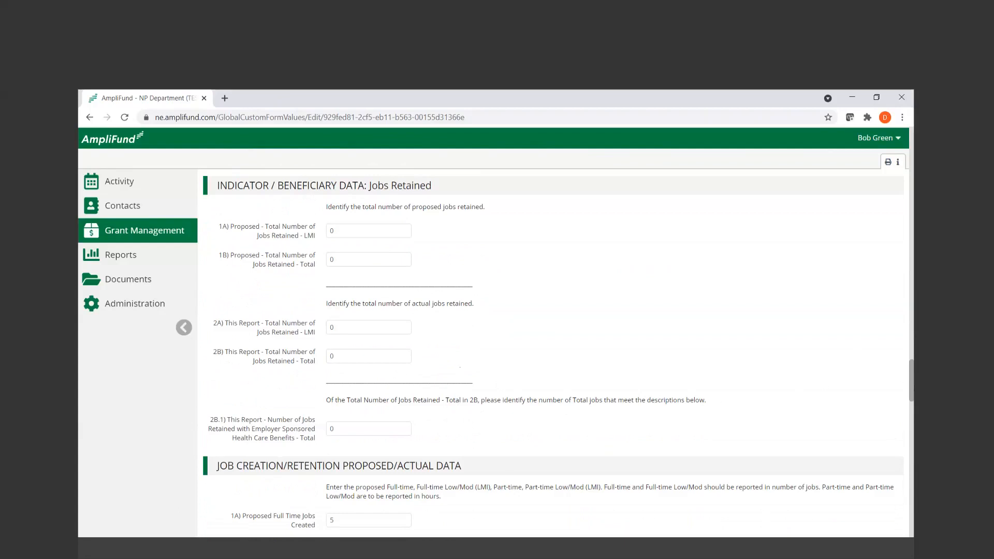
Review the full-time and part-time job fields in the Job Creation/Retention Proposed/Actual Data section
left_click_drag(912, 391, 909, 420)
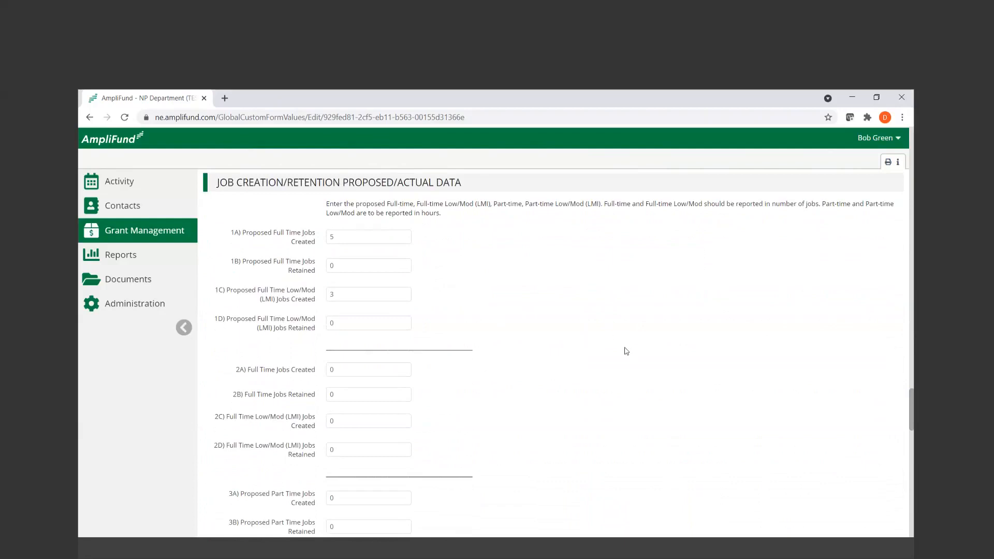
scroll(626, 351, "down", 1)
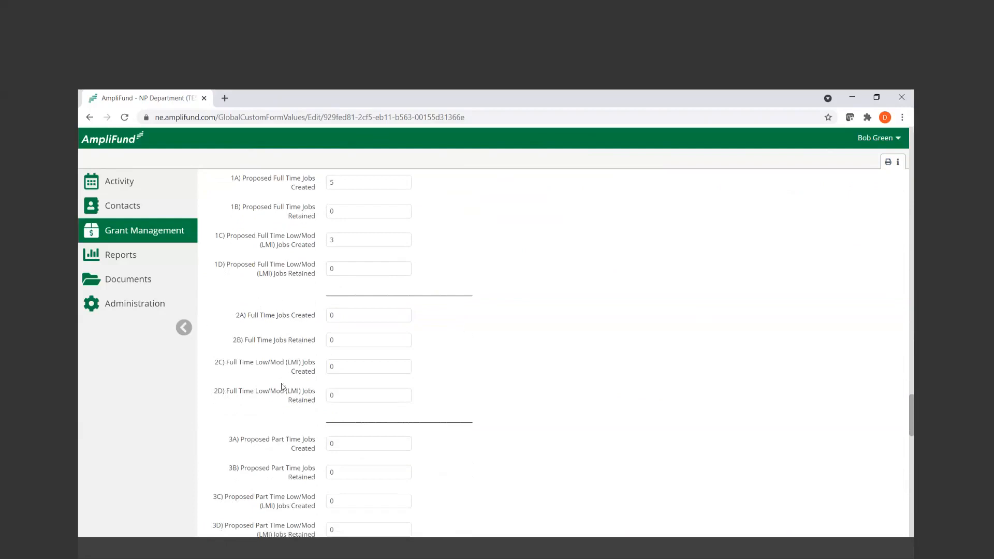
scroll(508, 392, "down", 1)
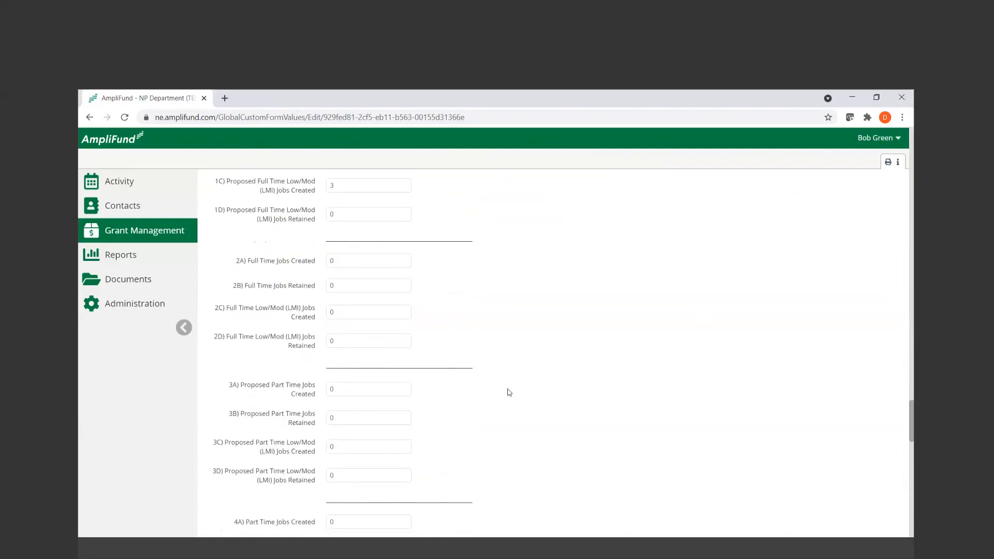
scroll(509, 392, "down", 1)
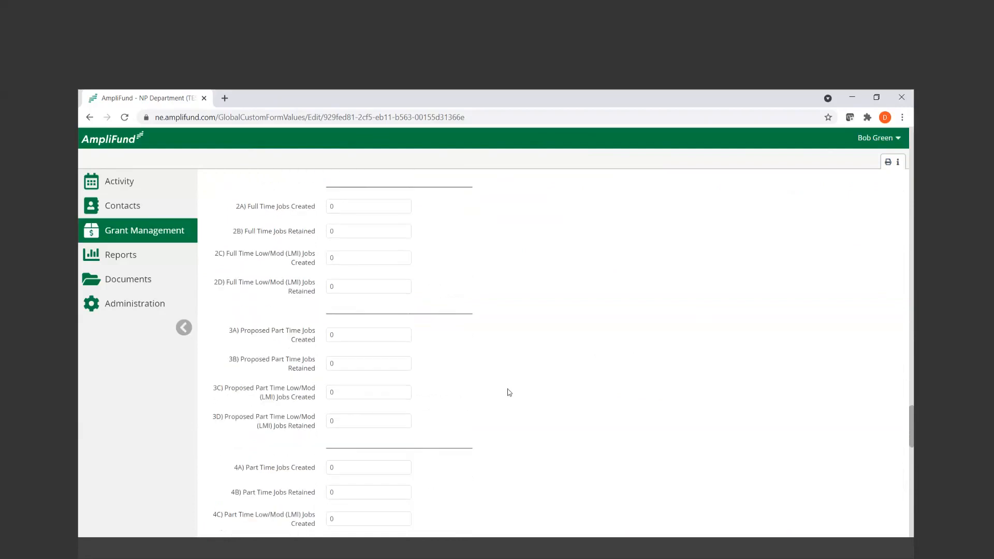
scroll(509, 392, "down", 1)
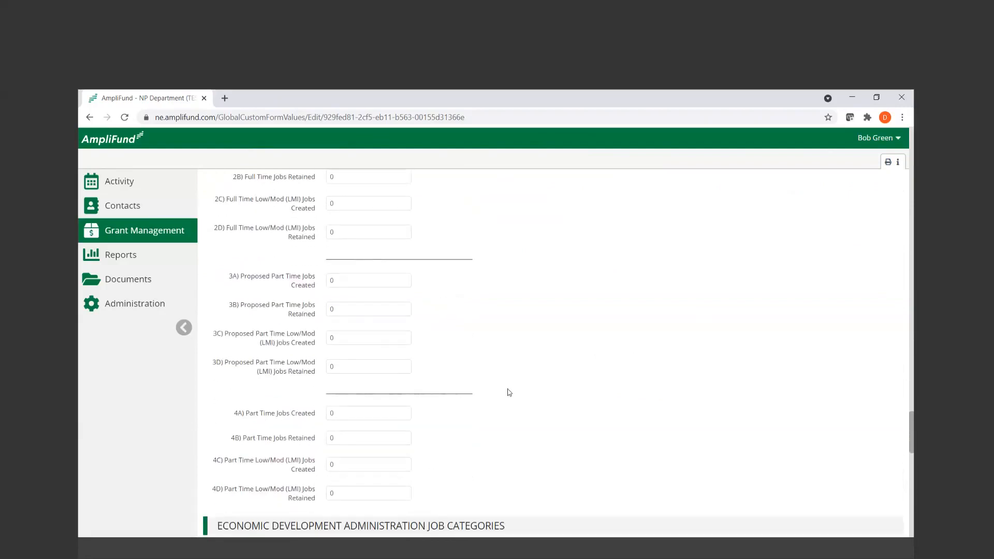
scroll(509, 392, "down", 1)
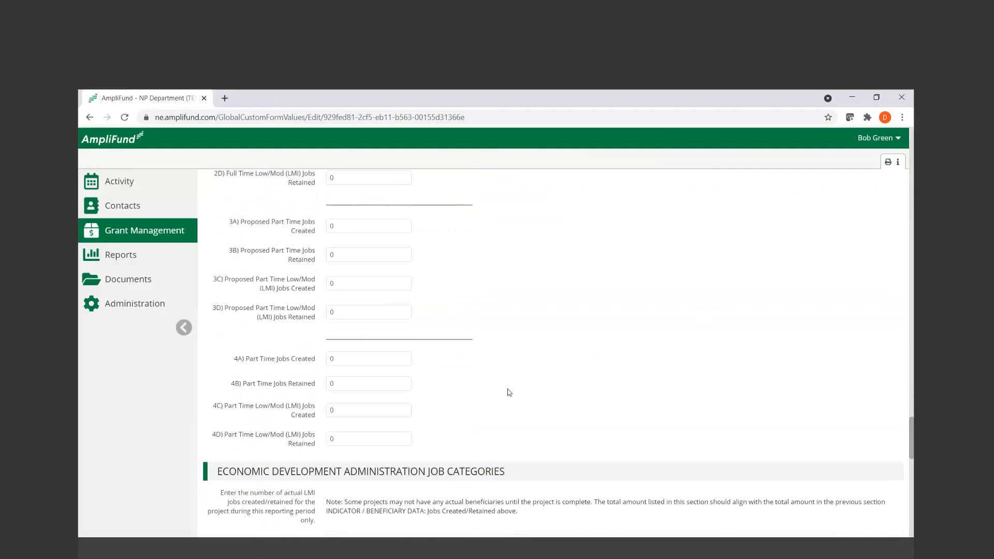
Review the Economic Development Administration Job Categories note and its Jobs Created and Jobs Retained fields
scroll(509, 392, "down", 2)
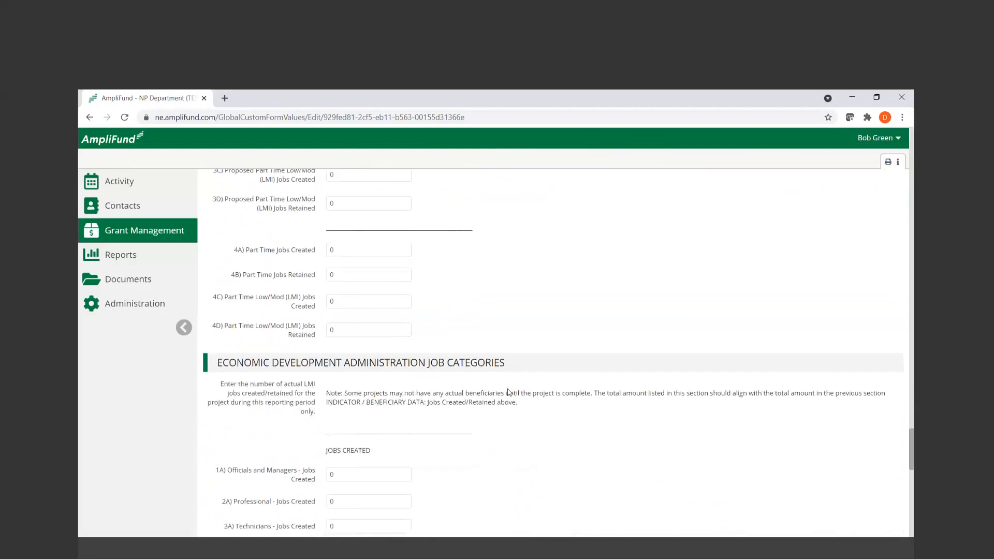
scroll(508, 392, "down", 1)
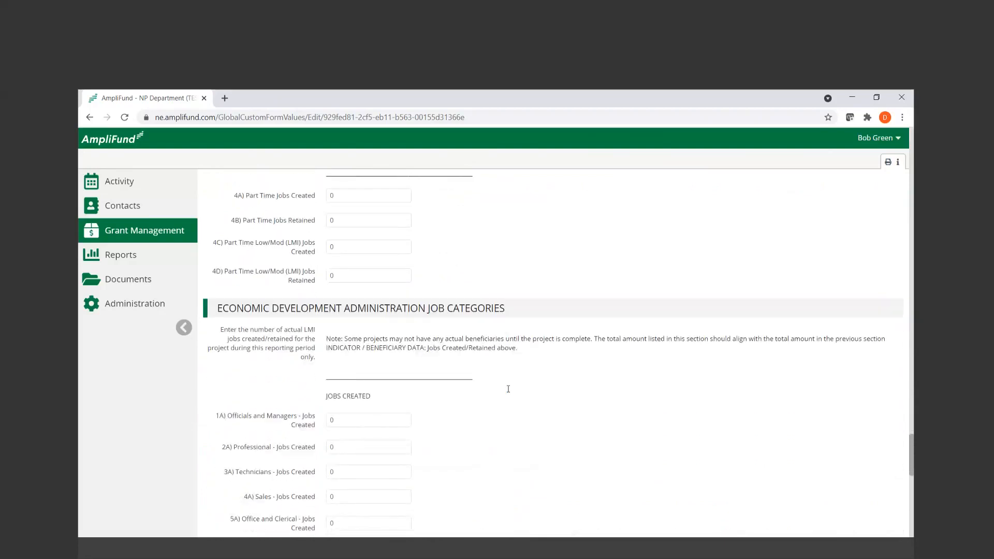
scroll(508, 390, "down", 2)
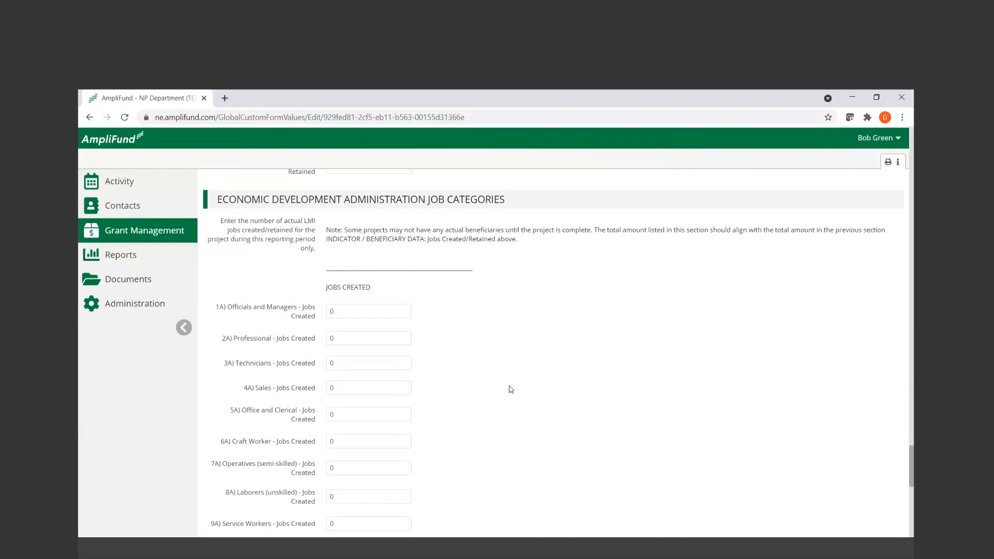
scroll(511, 389, "down", 1)
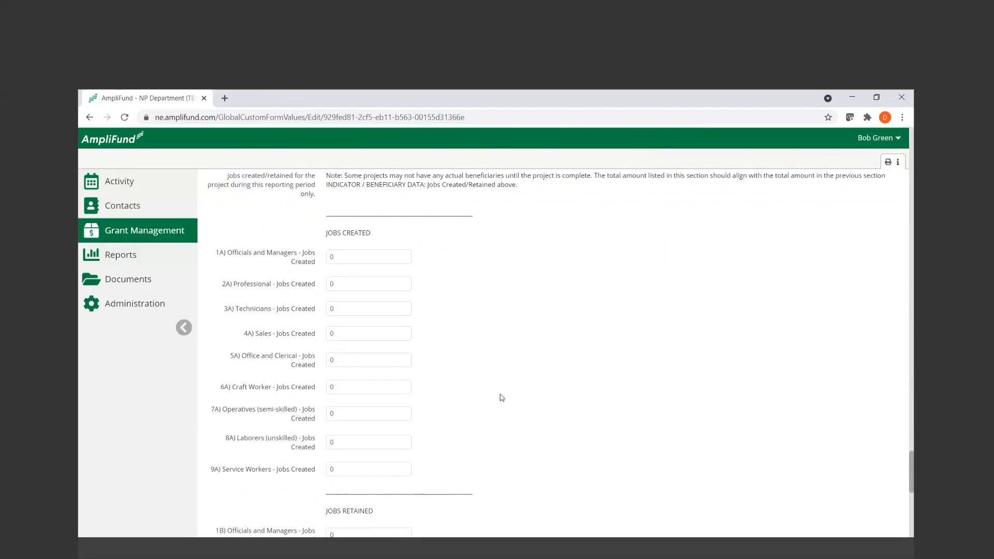
scroll(506, 393, "down", 1)
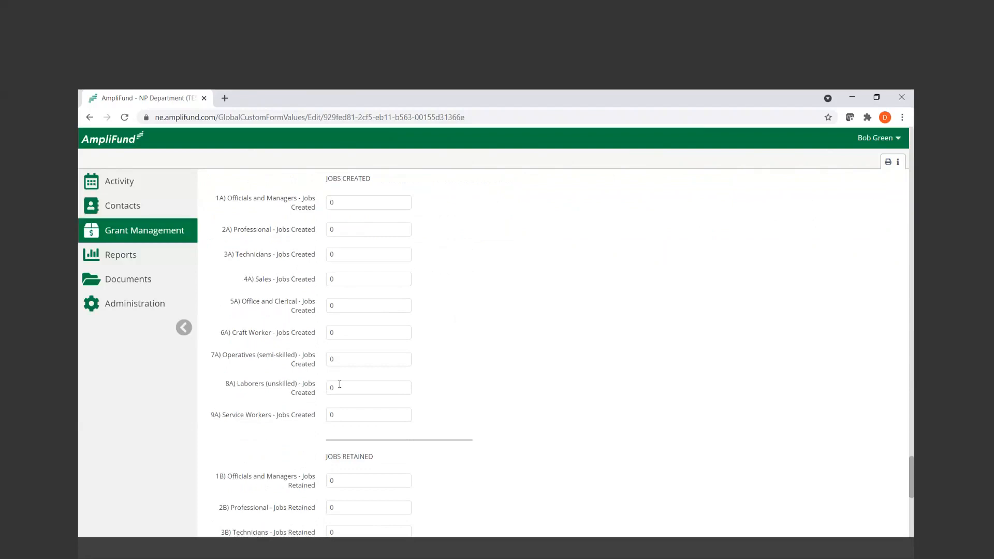
left_click_drag(912, 483, 912, 509)
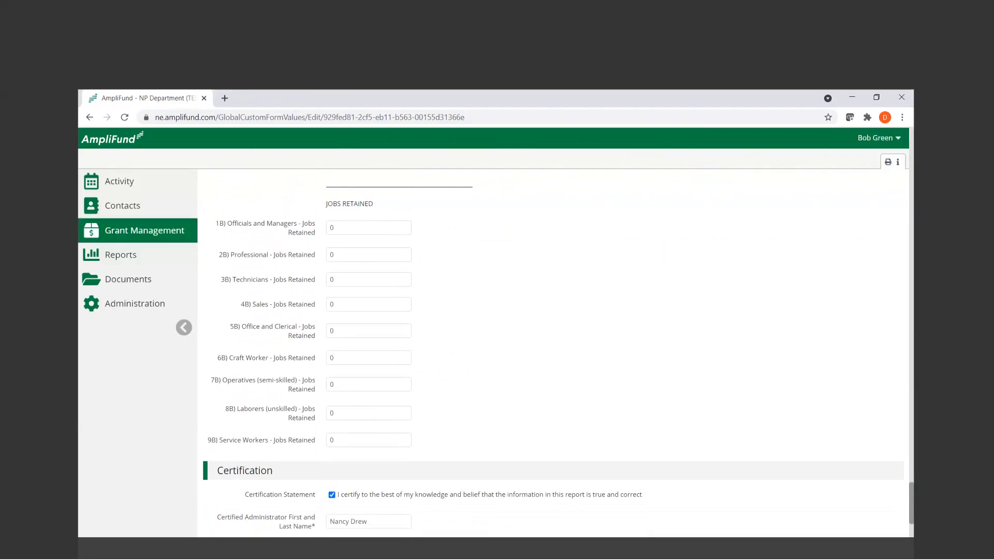
scroll(553, 352, "up", 1)
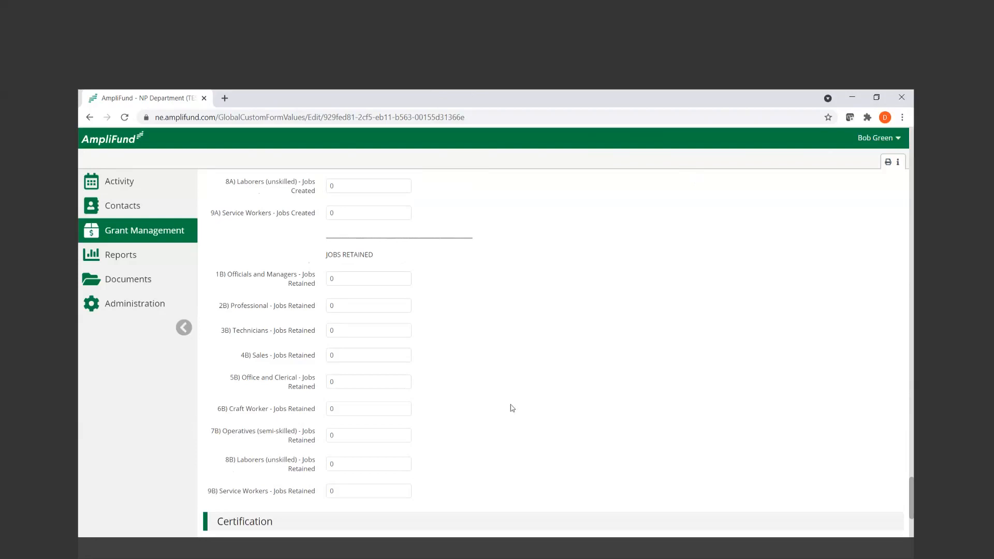
Check the Certification and Form Completion entries and save the LMI Jobs (LMJ) status report
scroll(512, 407, "down", 3)
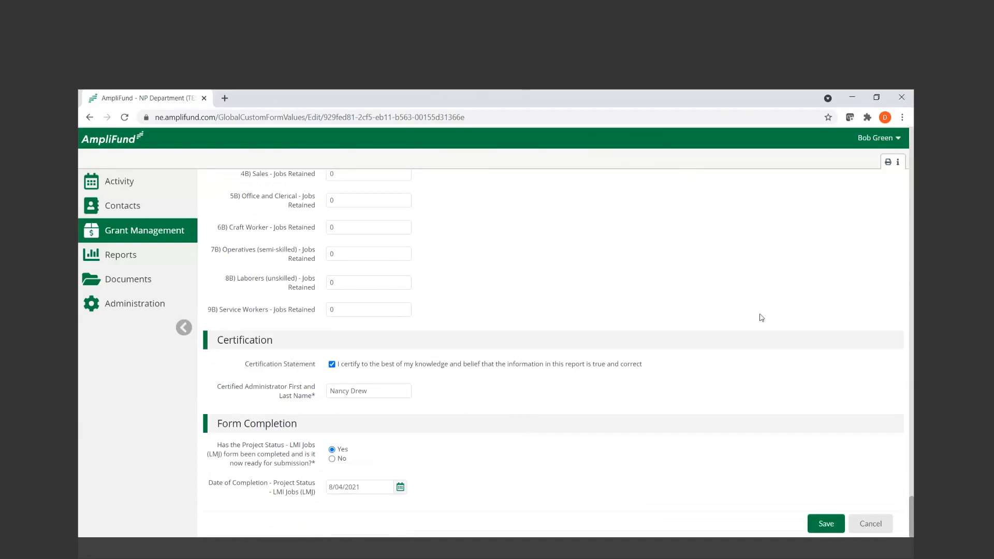
left_click(815, 529)
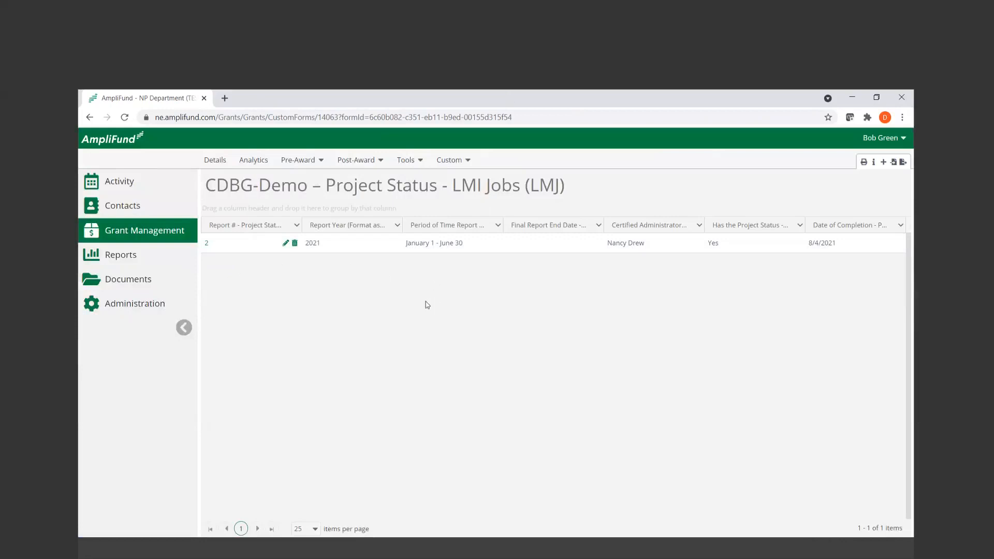
Open the existing Project Status - Slum and Blight on an Area Basis (SBA) report for editing
left_click(472, 162)
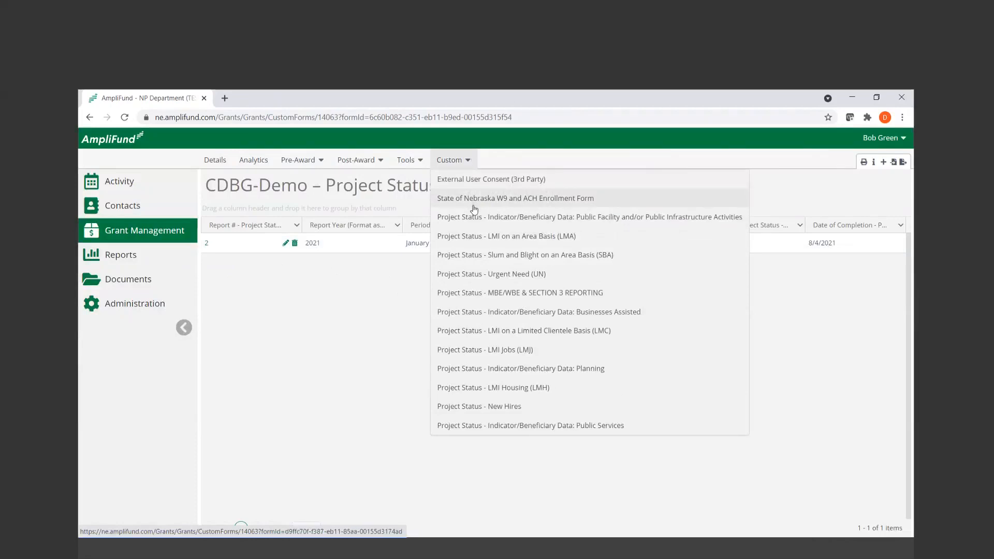
left_click(492, 258)
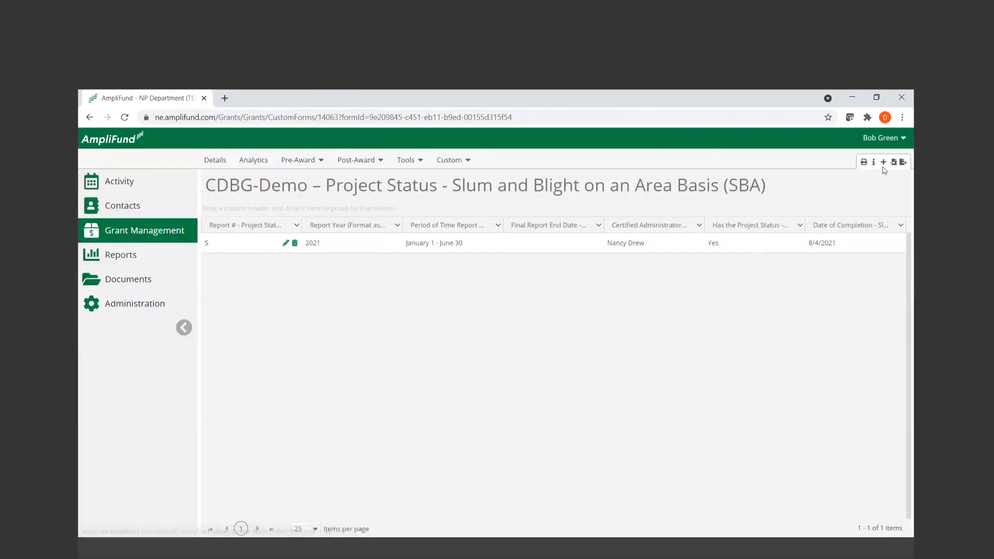
left_click(286, 243)
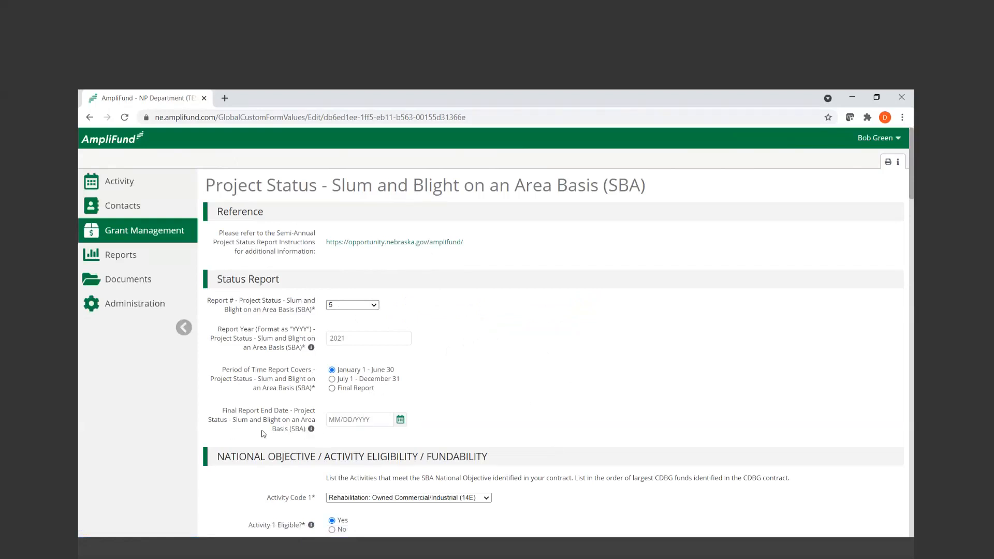
Review the SBA form's reporting period fields and the activity codes and eligibility answers under National Objective / Activity Eligibility / Fundability
scroll(526, 427, "down", 3)
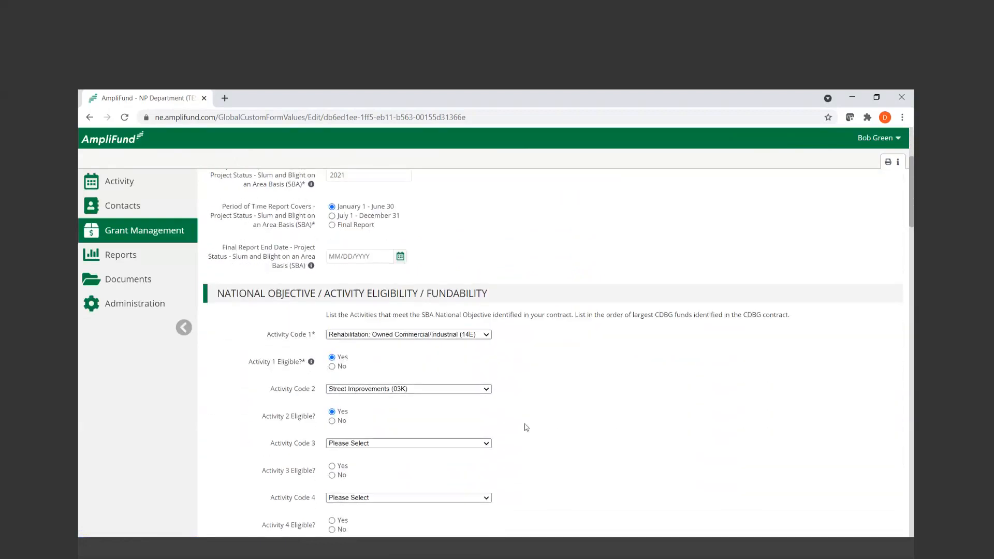
scroll(526, 427, "down", 1)
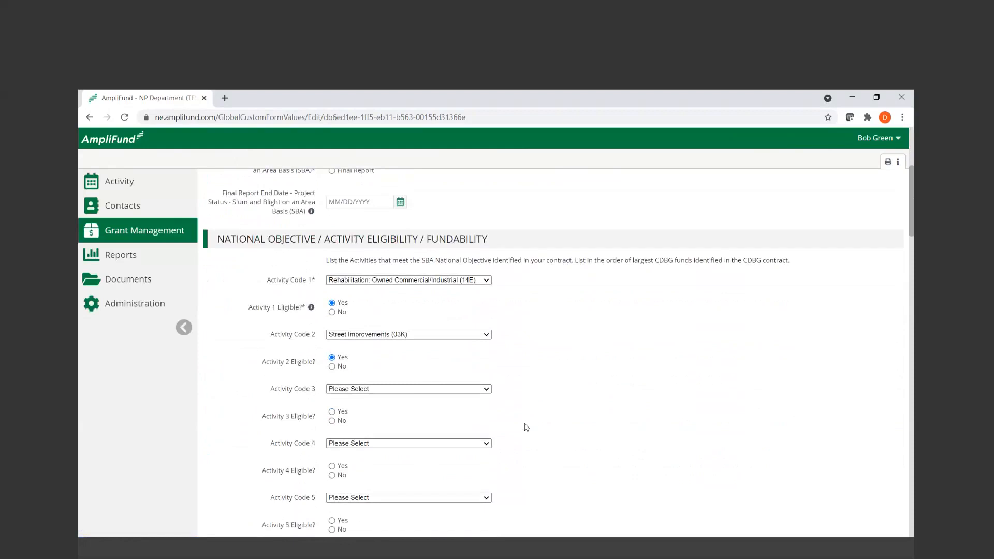
scroll(525, 427, "down", 2)
scroll(526, 426, "up", 1)
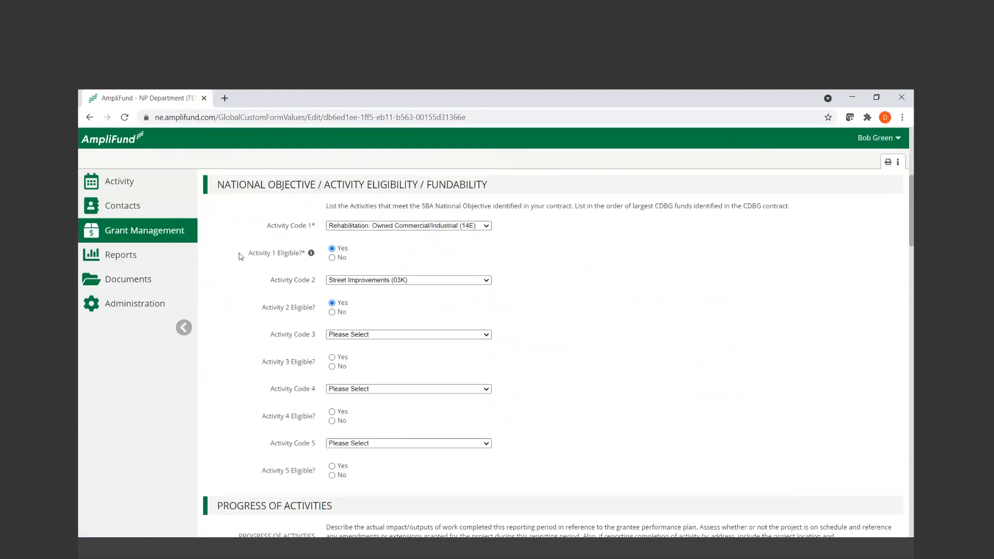
View the activity options available for Activity Code 3 without selecting one
left_click(487, 95)
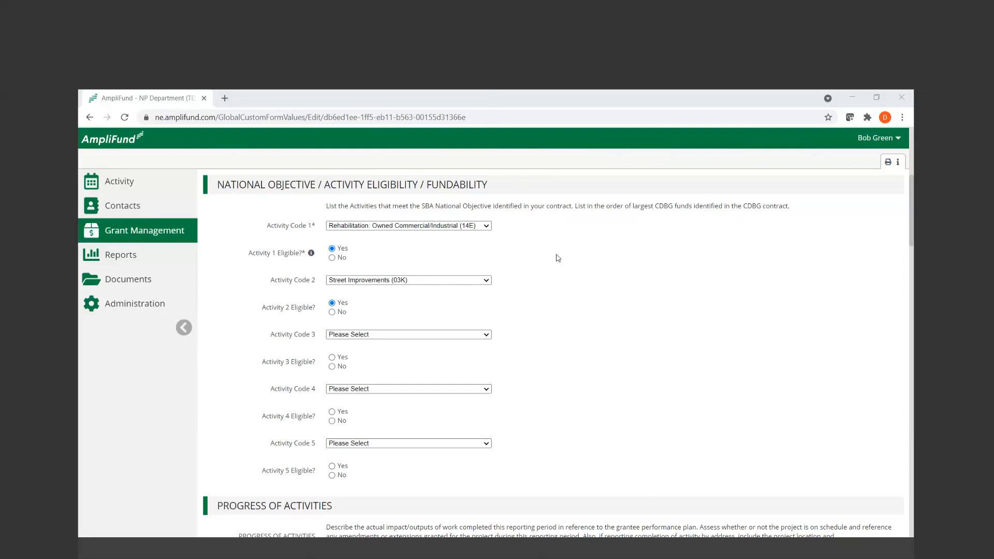
left_click(449, 335)
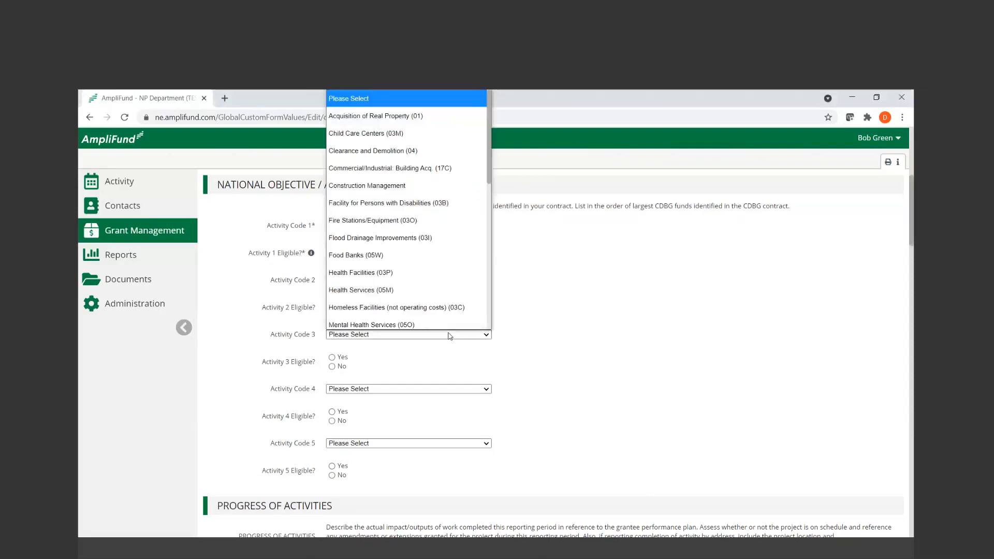
left_click(602, 309)
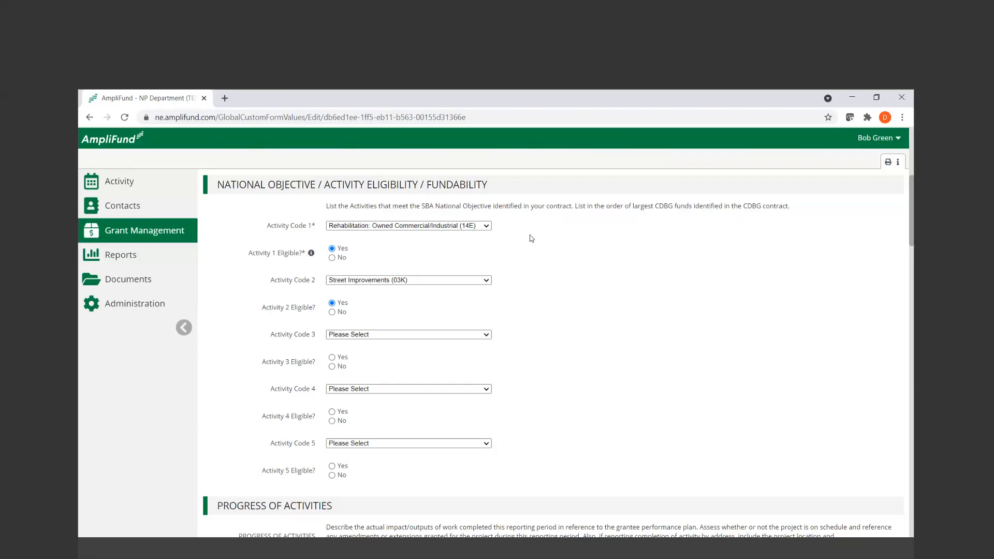
Enlarge the SBA Progress of Activities narrative box and read its full text
scroll(532, 238, "down", 5)
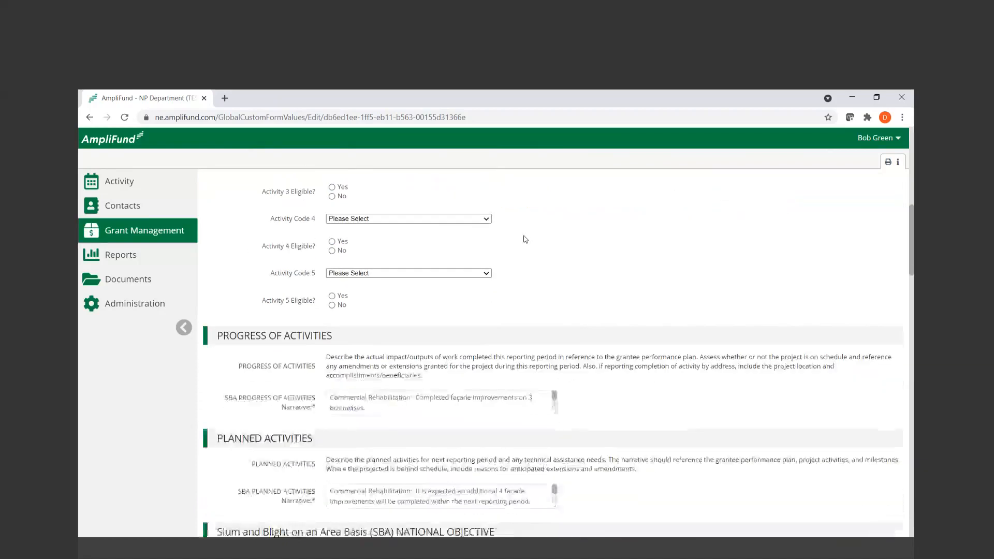
left_click_drag(555, 310, 545, 398)
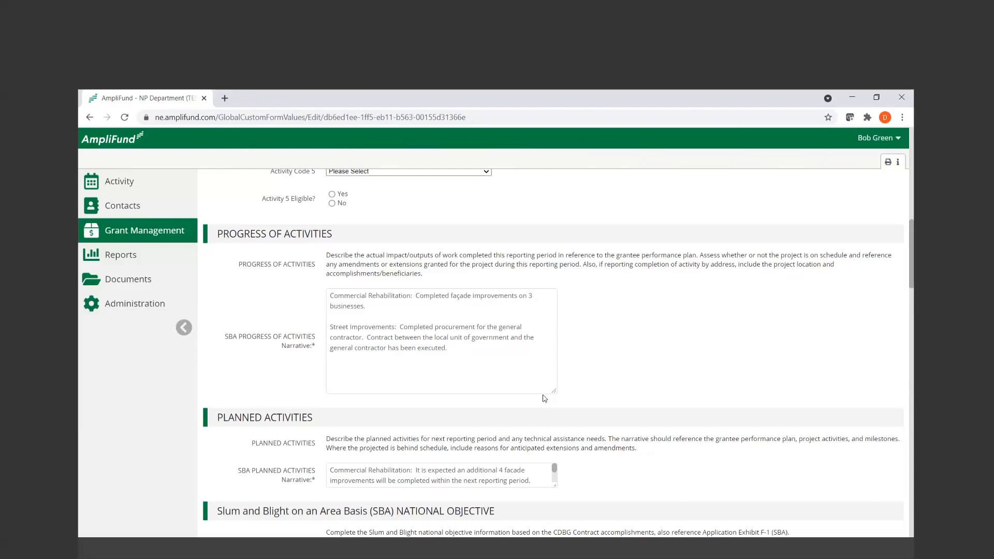
left_click(471, 368)
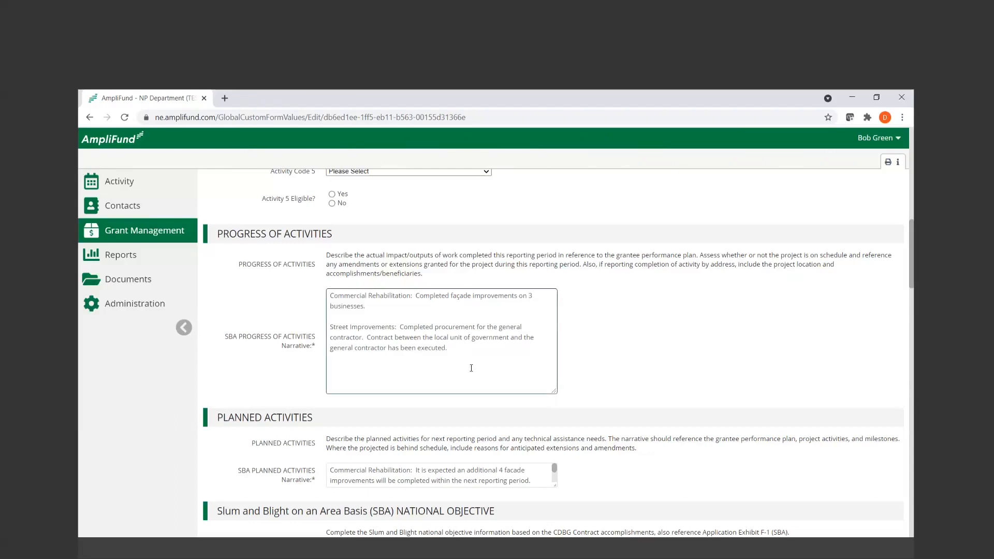
left_click(627, 416)
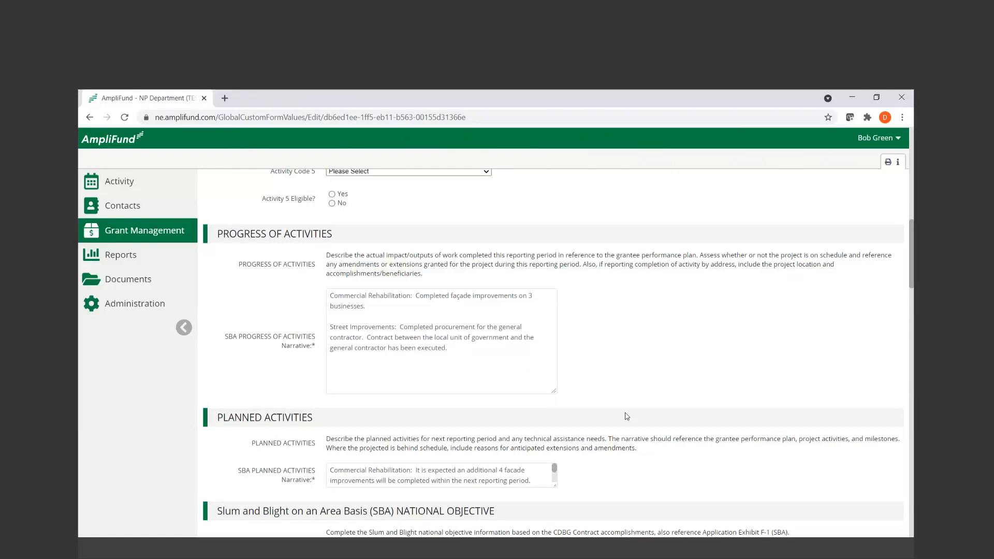
Enlarge the SBA Planned Activities narrative box and read its full text
scroll(626, 416, "down", 3)
left_click(553, 318)
left_click_drag(553, 322, 554, 390)
left_click(655, 372)
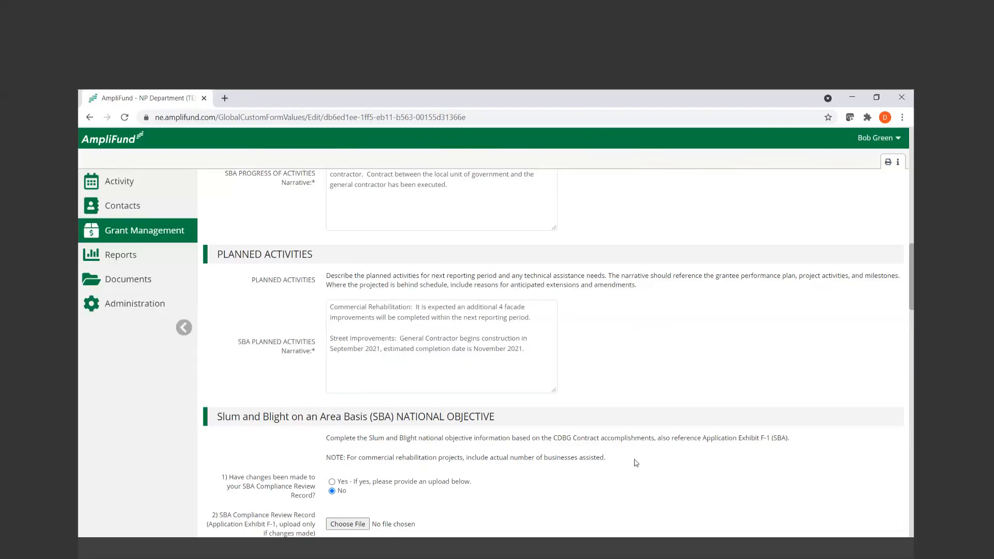
Review the SBA National Objective questions on compliance record changes and the area's official slum or blight designation
scroll(636, 462, "down", 4)
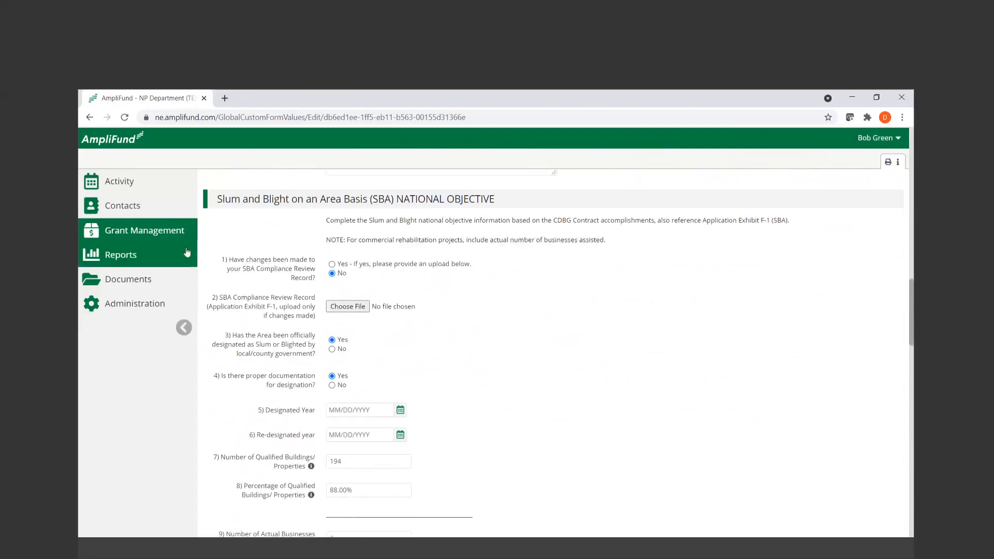
left_click_drag(221, 260, 320, 284)
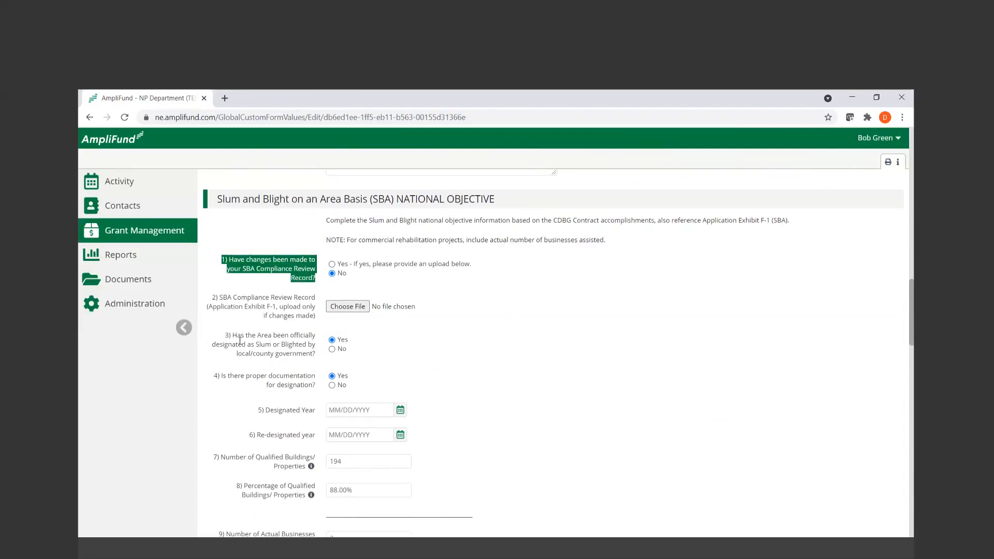
left_click_drag(234, 339, 368, 343)
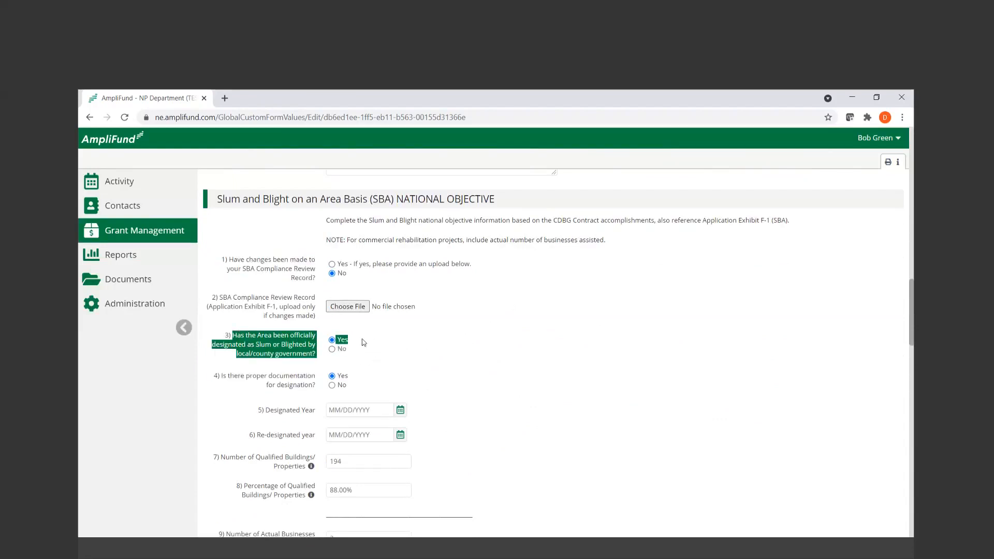
left_click(411, 346)
Set the Designated Year in the SBA National Objective section to 8/04/2017
scroll(295, 328, "down", 1)
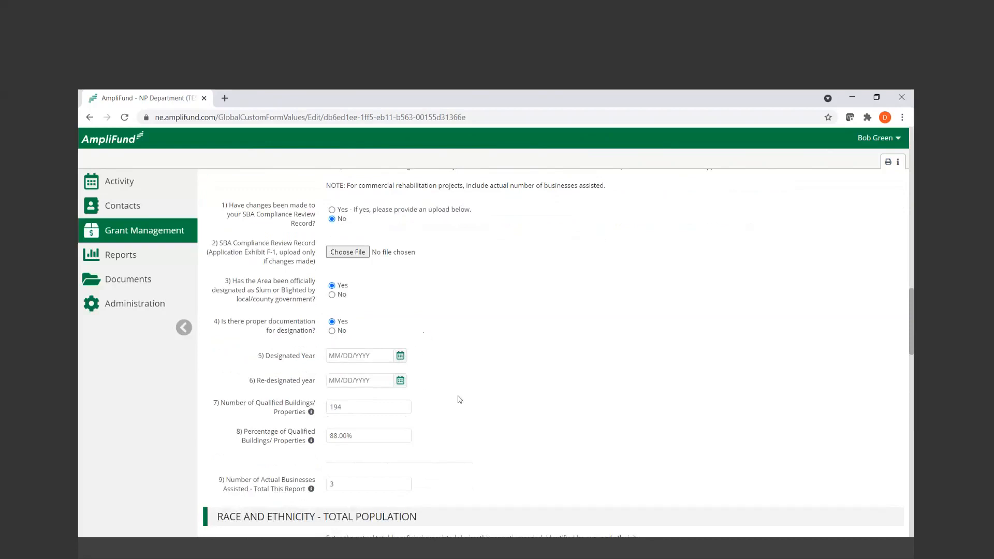
left_click(397, 359)
left_click(401, 356)
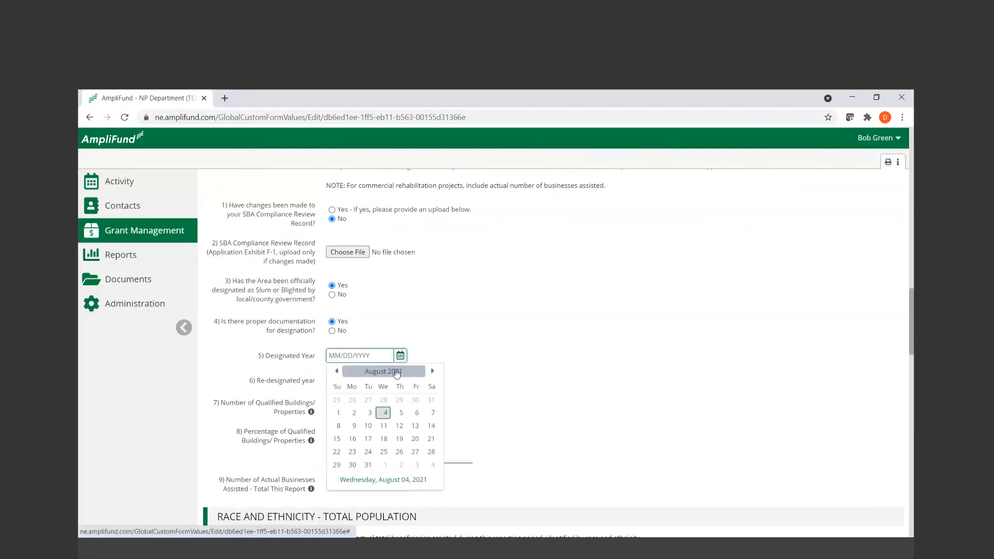
left_click(397, 373)
left_click(336, 372)
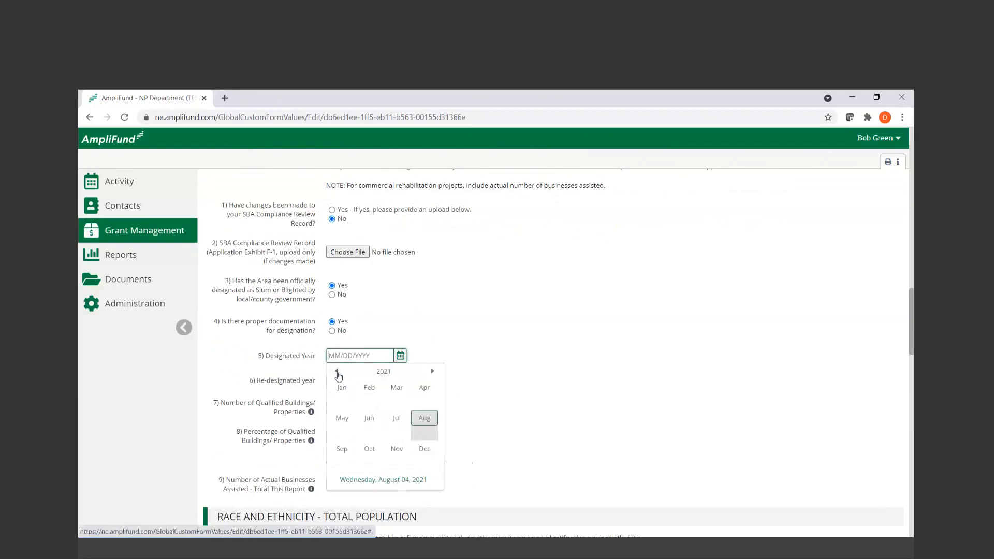
left_click(337, 372)
left_click(337, 372)
left_click(337, 371)
left_click(422, 418)
left_click(414, 400)
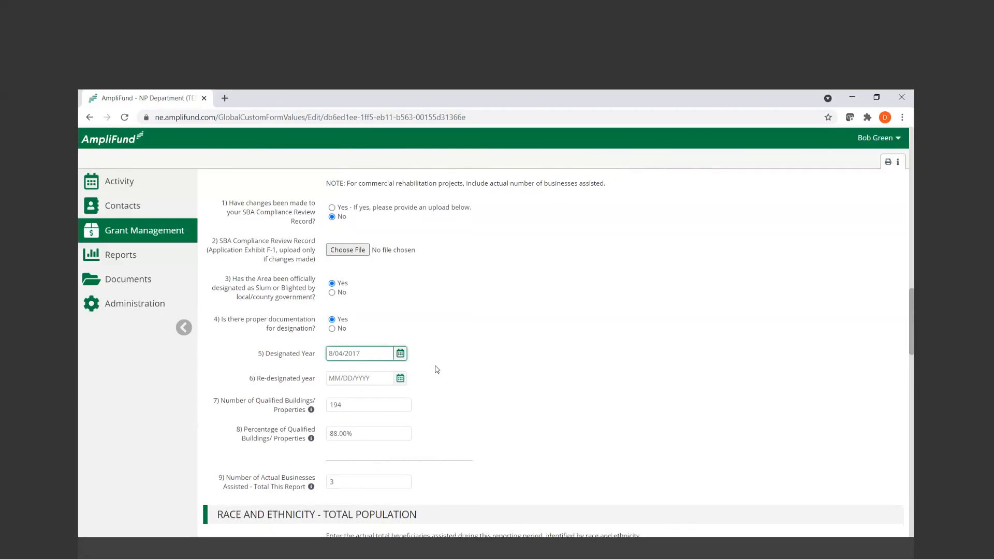
Review the Percentage of Qualified Buildings/Properties and Number of Actual Businesses Assisted entries in the SBA National Objective section
scroll(436, 369, "down", 1)
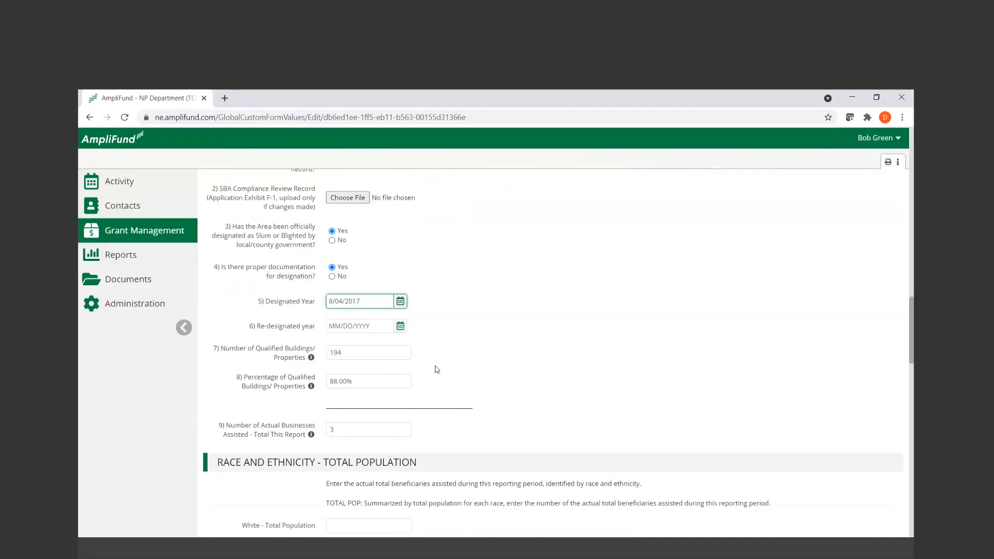
left_click(393, 380)
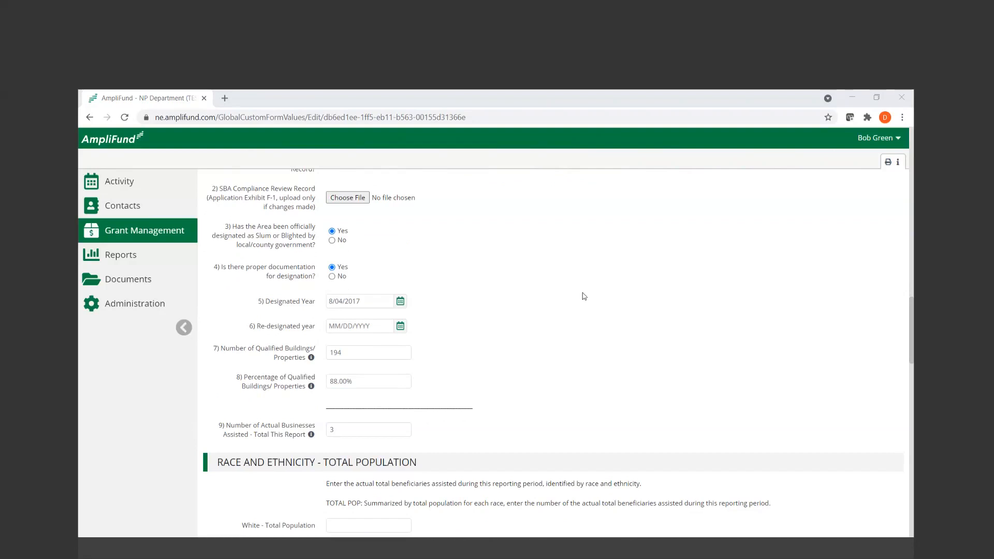
left_click(381, 383)
double_click(381, 383)
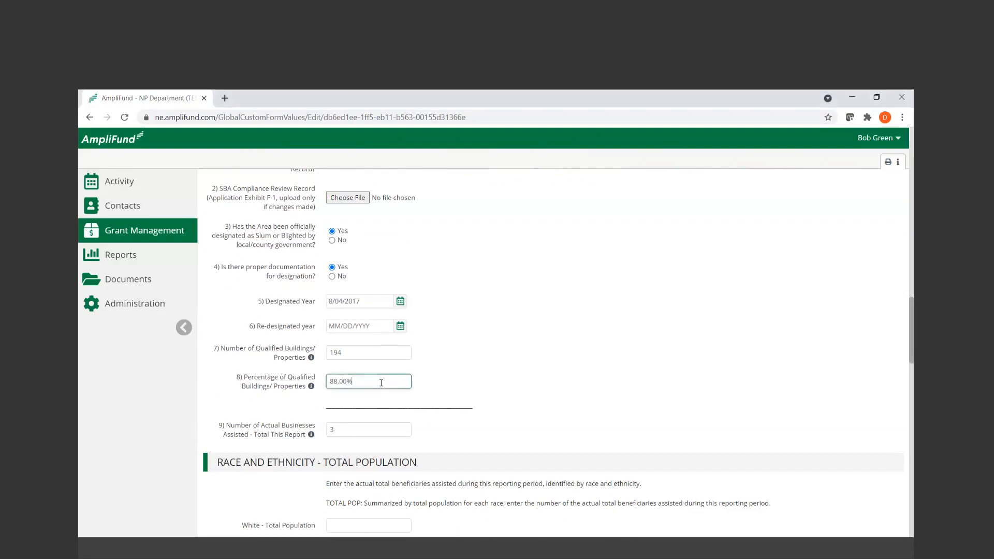
triple_click(381, 383)
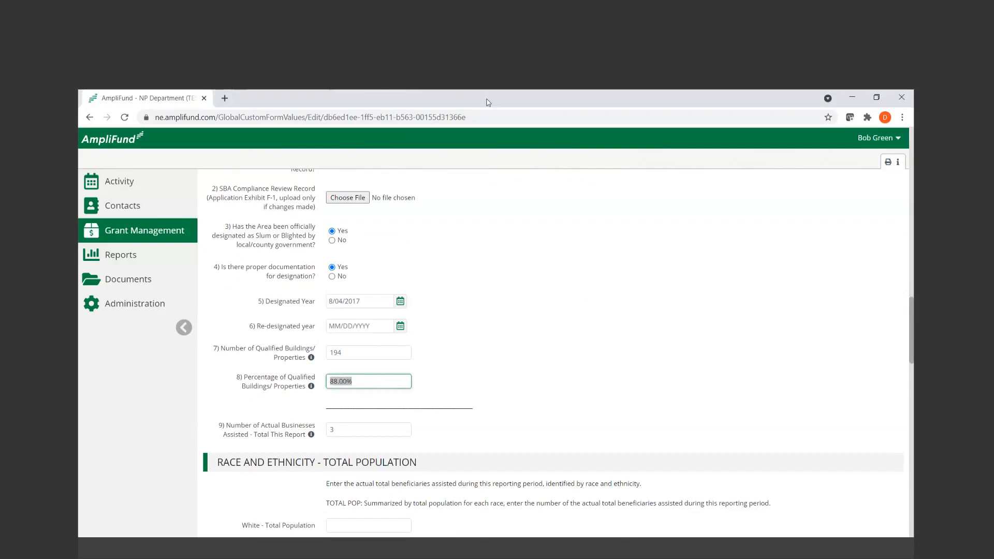
scroll(492, 441, "down", 2)
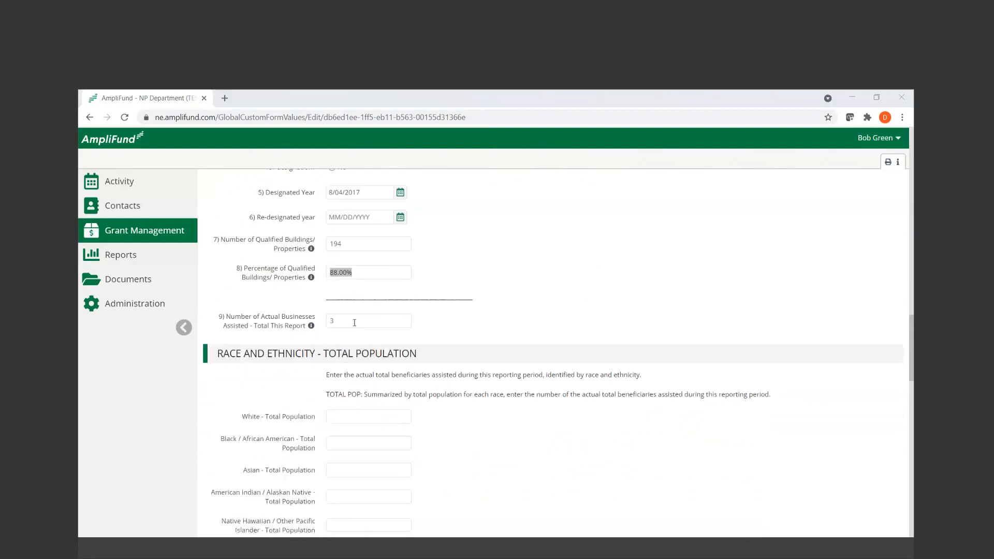
triple_click(354, 322)
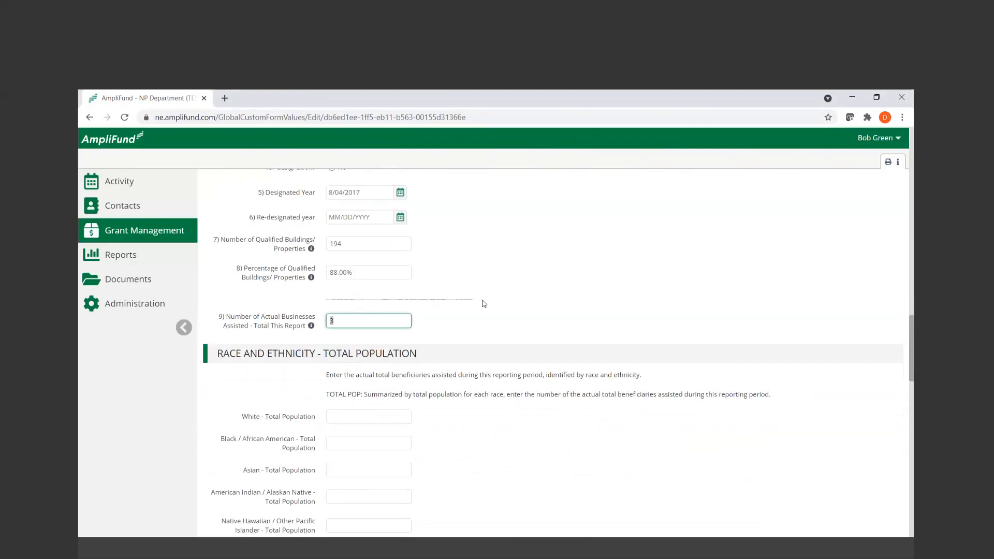
left_click(525, 374)
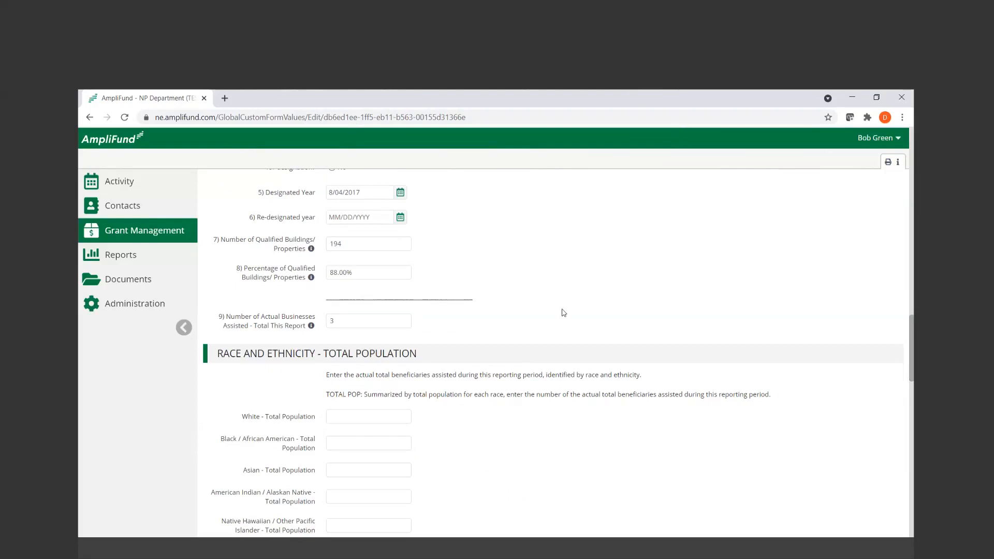
Examine the fields and instructions in the Race and Ethnicity Total Population and Hispanic sections
scroll(563, 313, "down", 3)
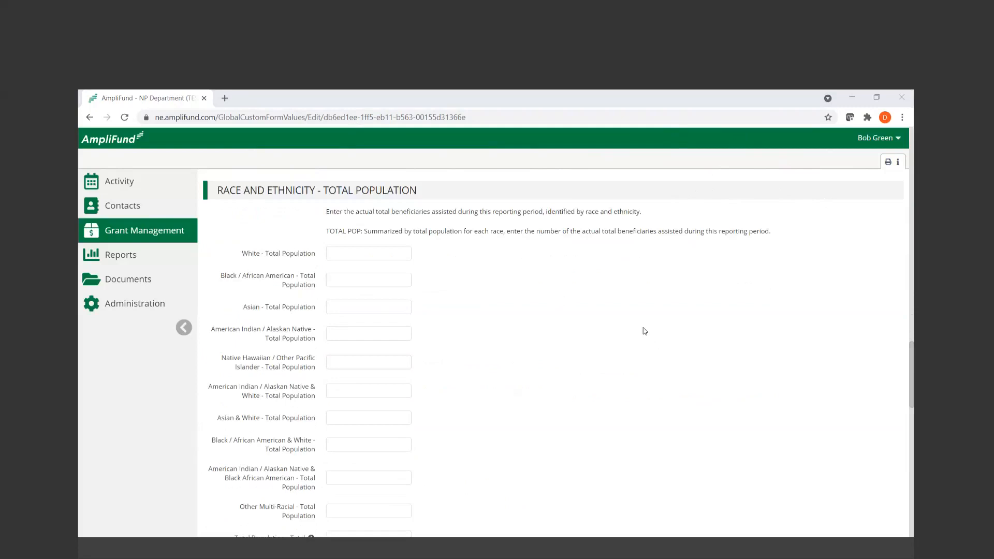
left_click(576, 332)
scroll(467, 284, "down", 1)
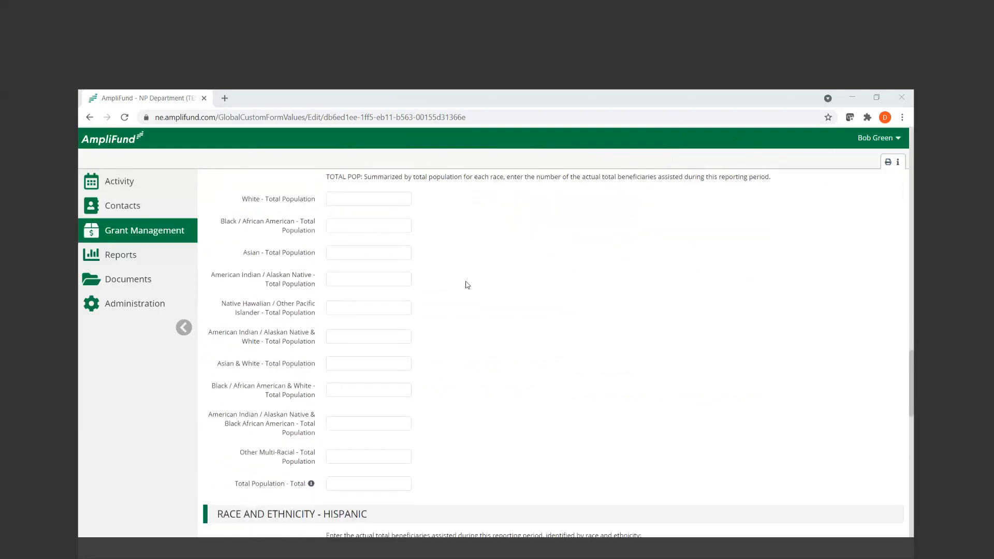
scroll(468, 285, "down", 2)
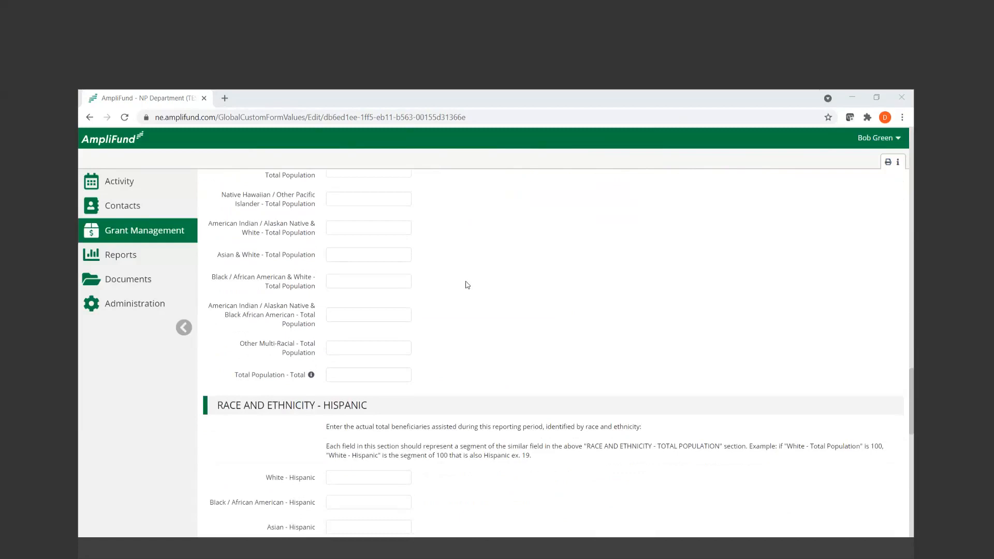
scroll(467, 284, "down", 1)
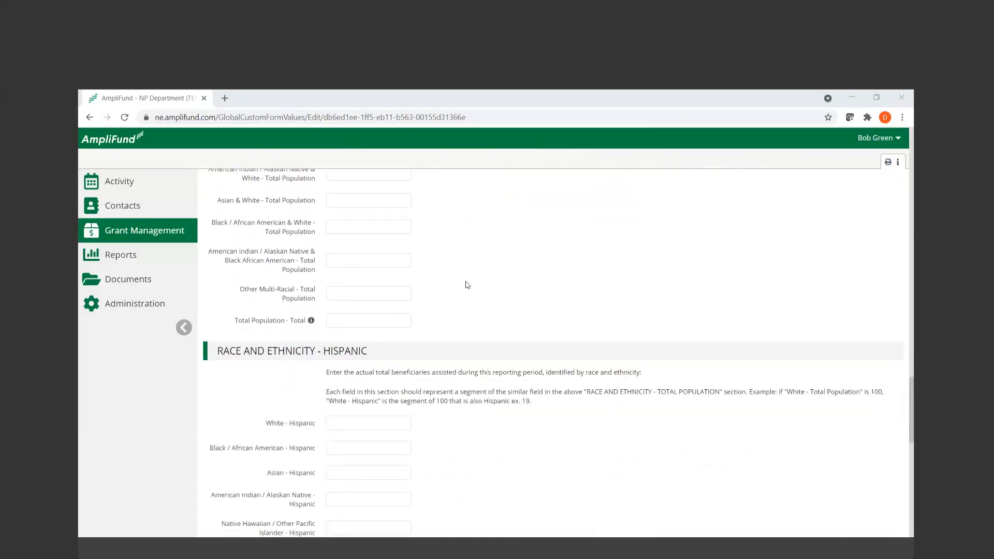
scroll(467, 285, "up", 1)
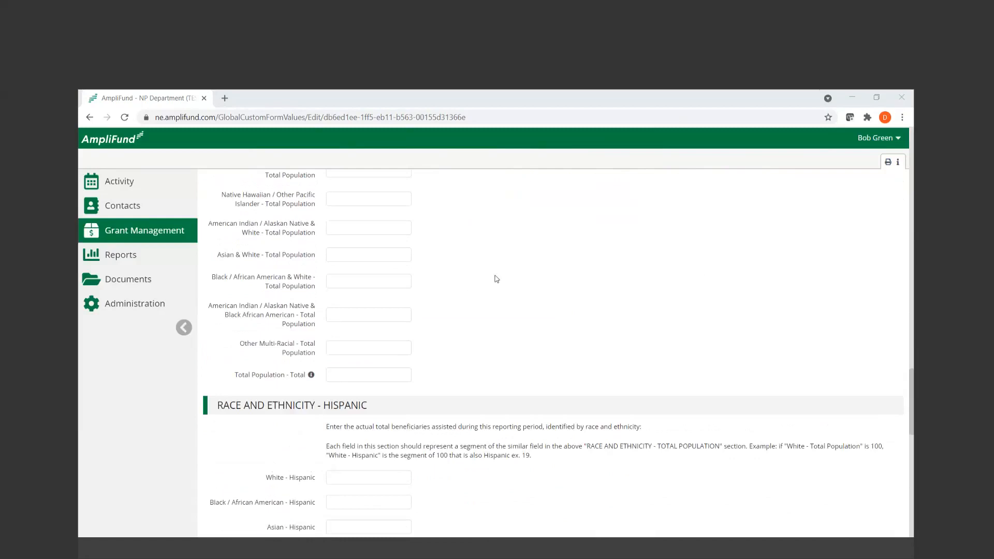
scroll(912, 397, "up", 4)
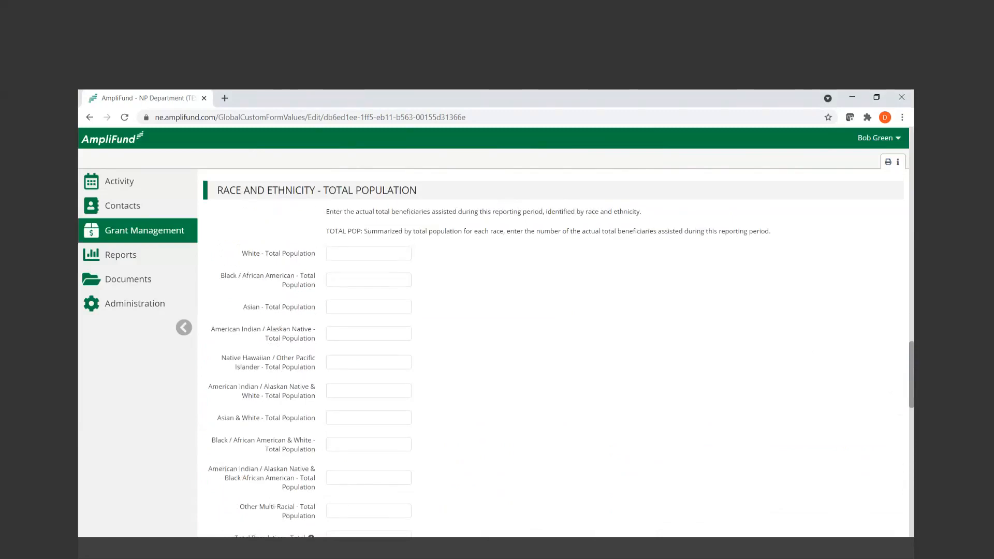
Enter 0 for every race category from White to Other Multi-Racial under Race and Ethnicity - Total Population
left_click(361, 251)
left_click(359, 256)
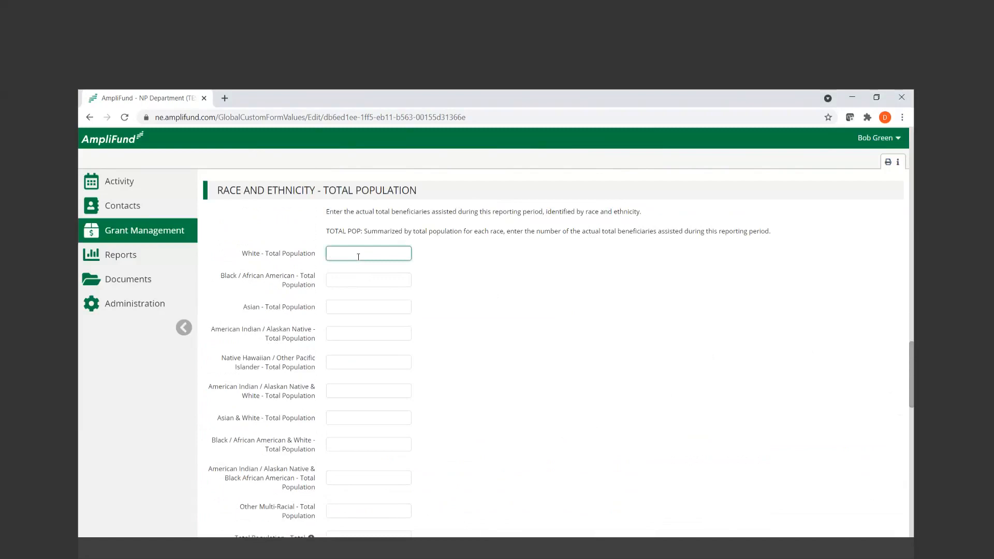
type("0")
key("Tab")
type("0")
key("Tab")
type("0")
key("Tab")
type("0")
key("Tab")
type("0")
key("Tab")
type("0")
key("Tab")
type("0")
key("Tab")
type("0")
key("Tab")
type("0")
key("Tab")
scroll(358, 256, "down", 3)
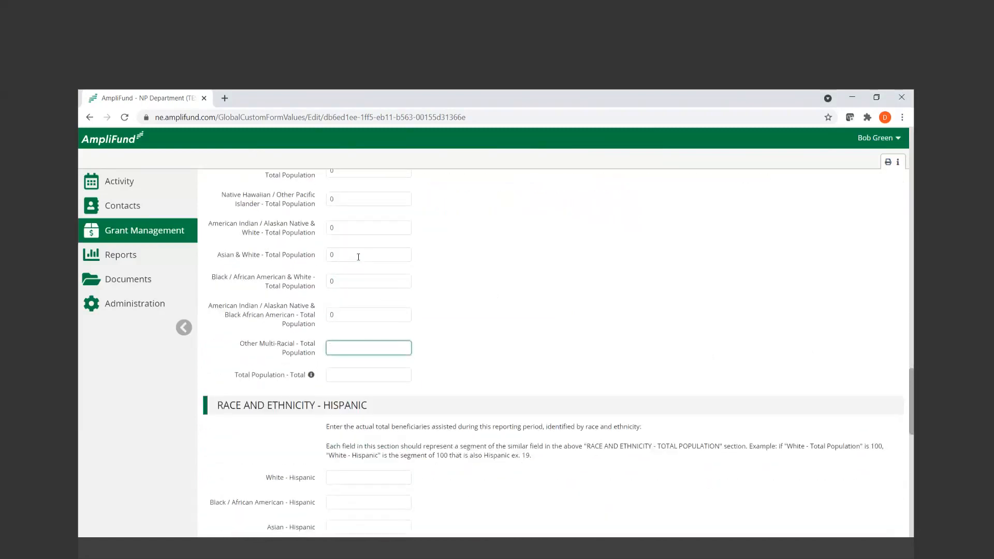
type("0")
key("Tab")
type("0")
left_click(445, 273)
Enter 0 in every Race and Ethnicity - Hispanic field from White through Total Population - Hispanic
scroll(446, 273, "down", 2)
scroll(446, 274, "down", 4)
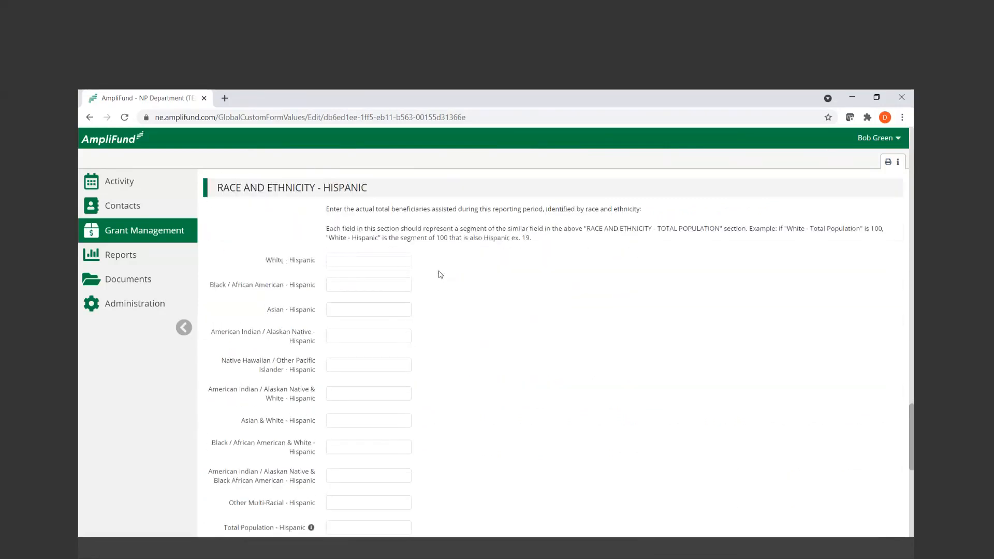
left_click(363, 205)
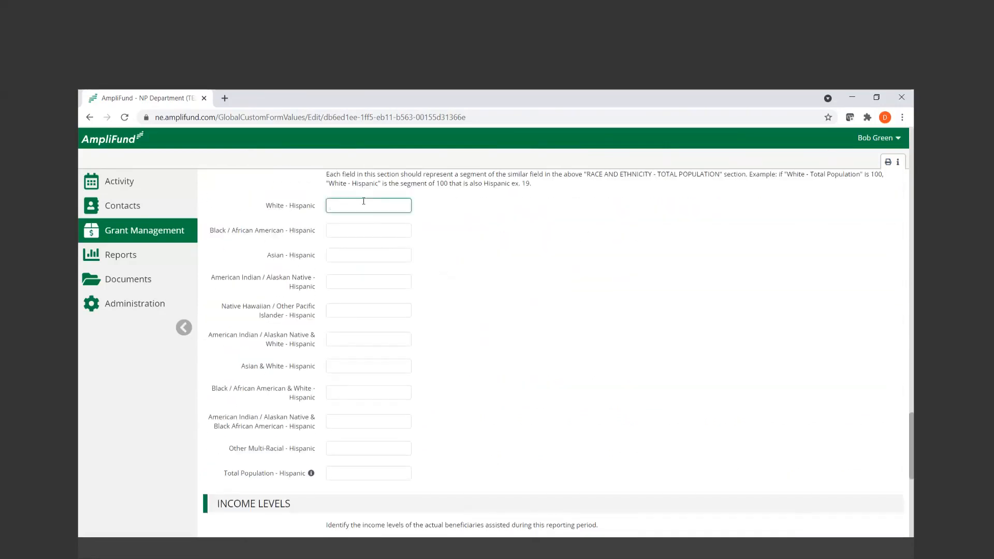
type("0")
key("Tab")
type("0\t0")
key("Tab")
type("0")
key("Tab")
type("0")
key("Tab")
type("0")
key("Tab")
type("0")
key("Tab")
type("0\t0")
key("Tab")
type("0\t0")
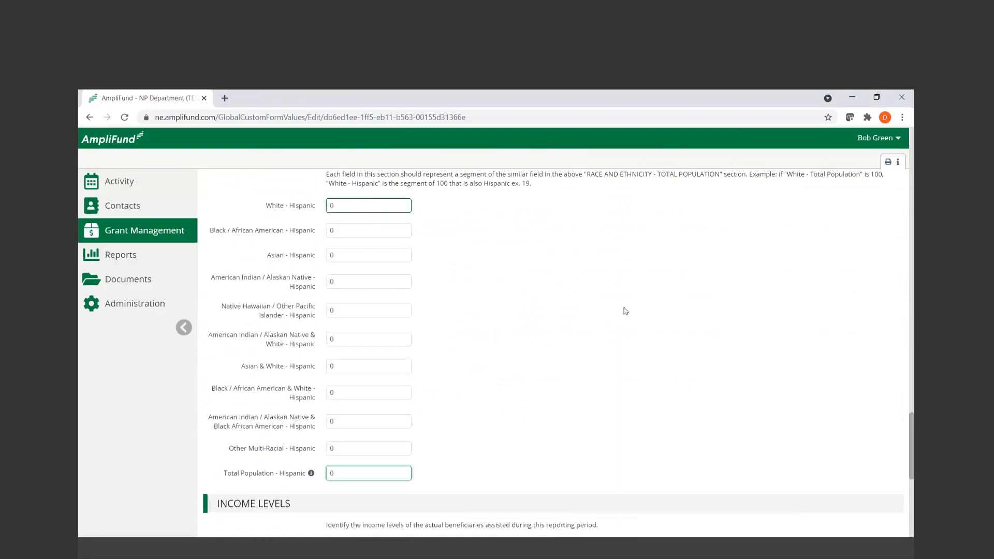
left_click(701, 340)
left_click(367, 447)
left_click(596, 363)
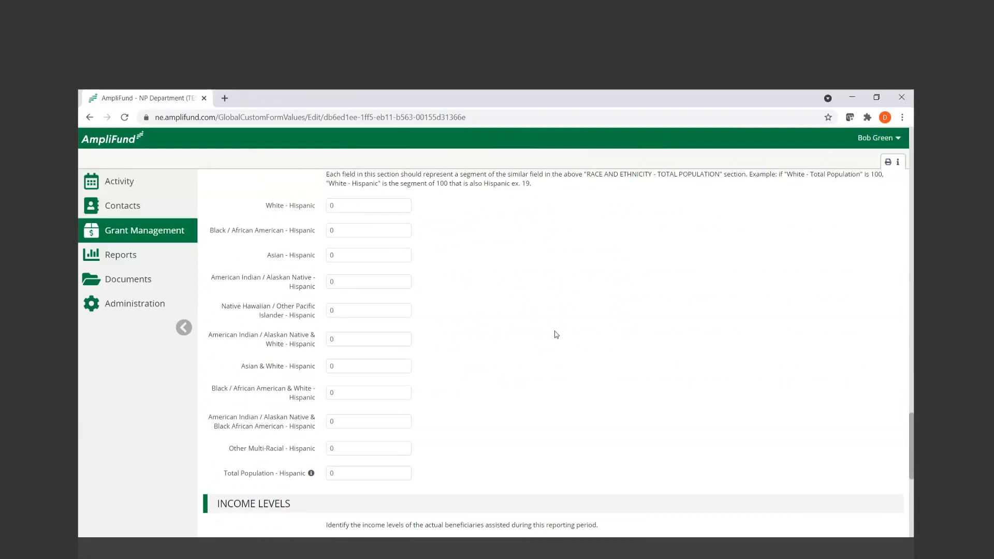
Check the Income Levels, Certification and Form Completion sections and save the Slum and Blight Area Basis (SBA) report
scroll(568, 273, "down", 3)
scroll(567, 273, "down", 4)
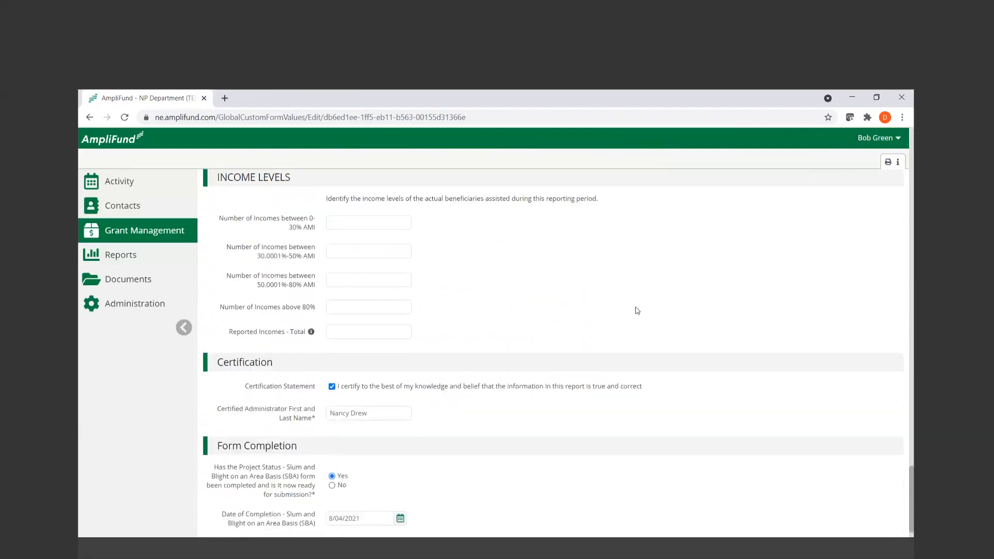
left_click(344, 218)
scroll(439, 378, "down", 1)
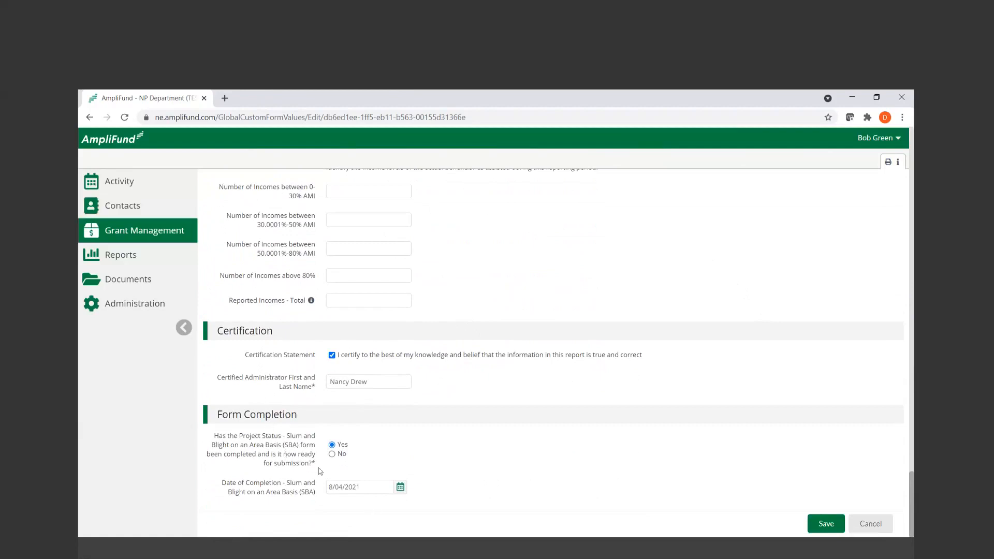
left_click(373, 485)
left_click(826, 523)
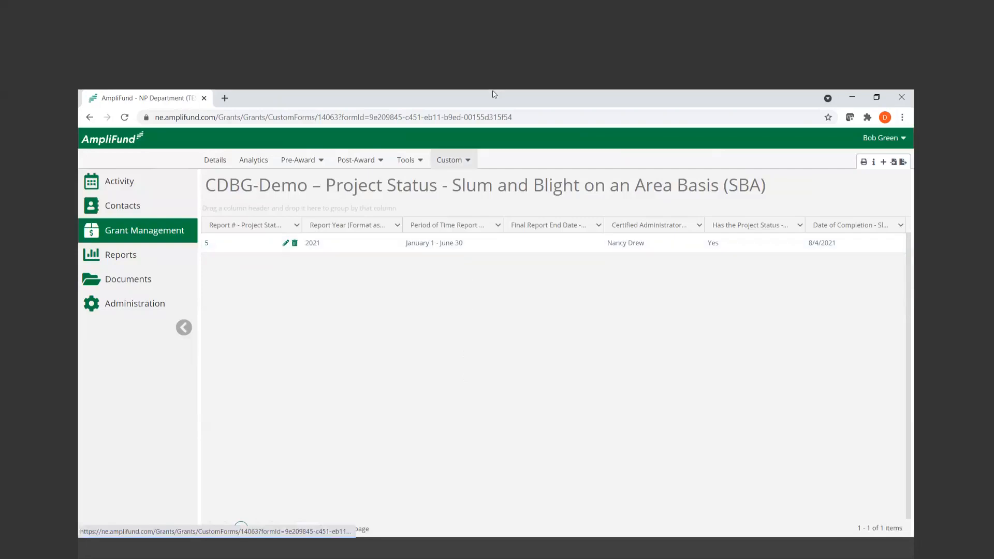
Open the existing Project Status - Urgent Need (UN) report for editing and check its Activity Code 1 and eligibility fields
left_click(457, 158)
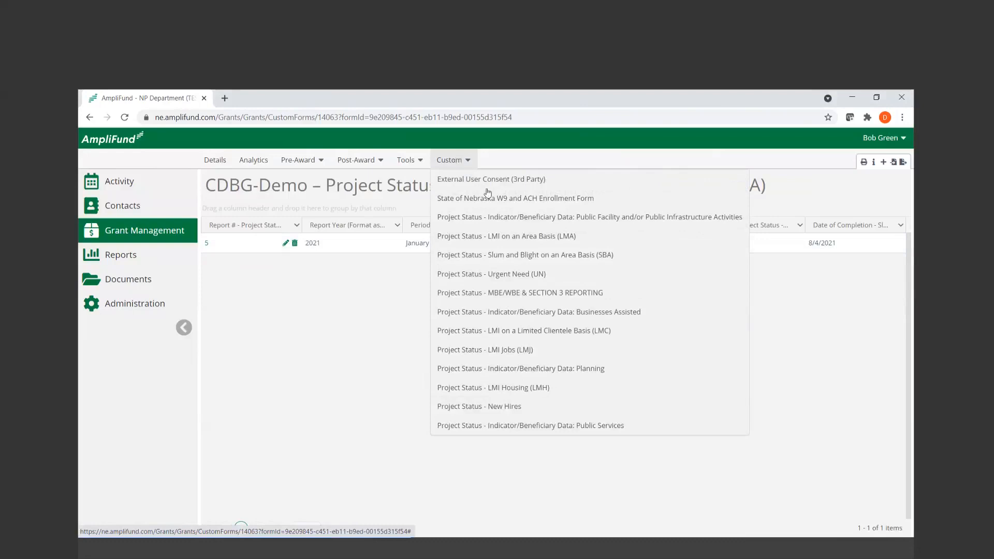
left_click(572, 284)
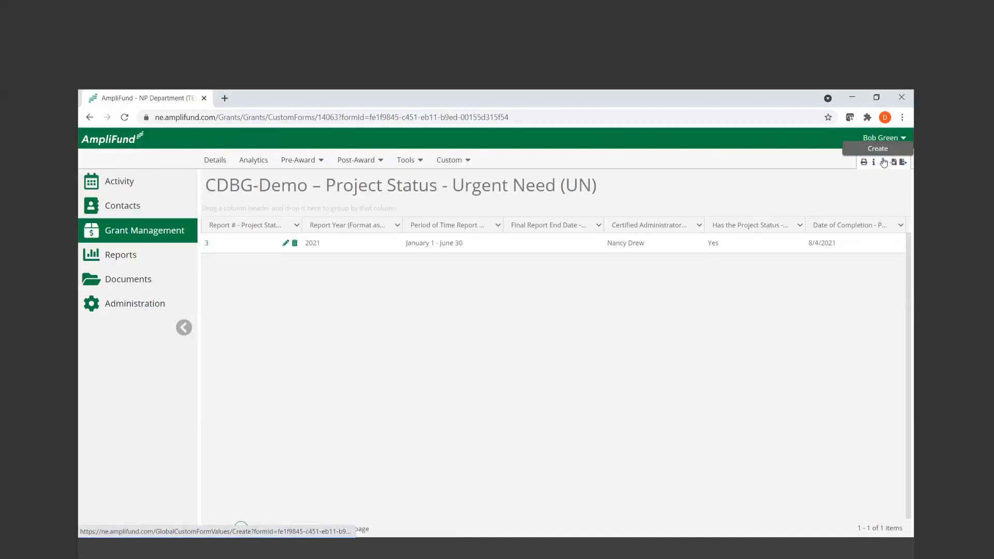
left_click(287, 245)
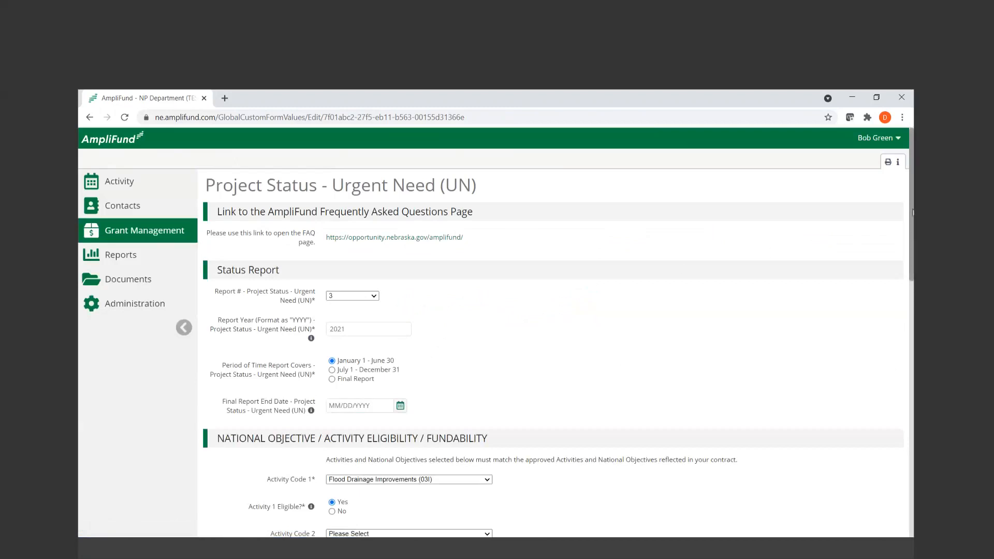
left_click_drag(912, 211, 913, 305)
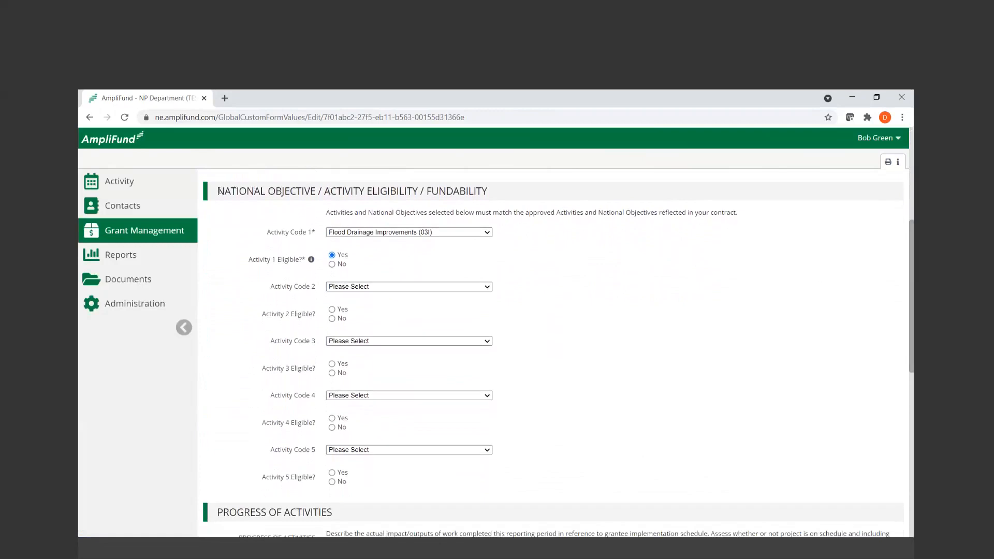
left_click(491, 91)
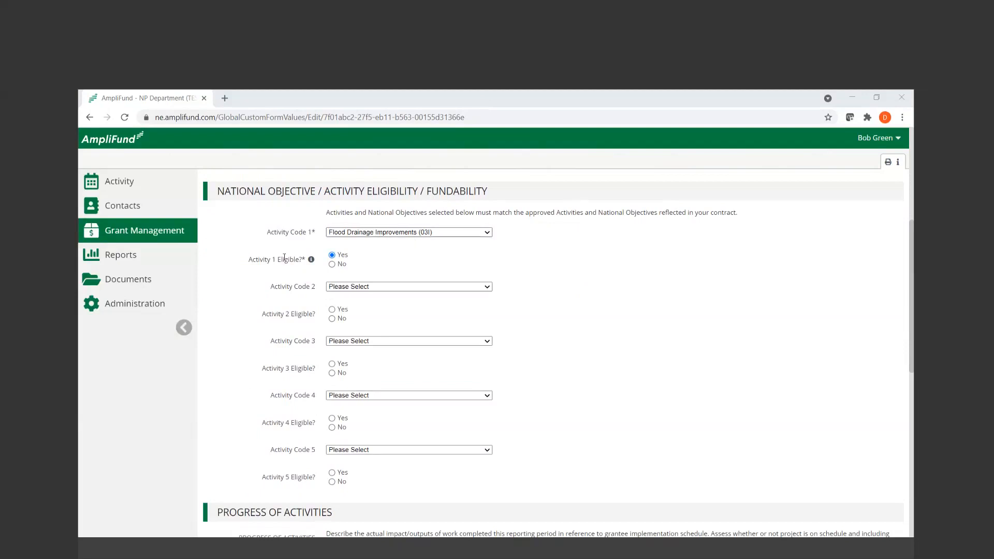
left_click_drag(252, 259, 306, 263)
Enlarge the Progress of Activities and Planned Activities narrative boxes in the Urgent Need report to read their full text
scroll(514, 297, "down", 6)
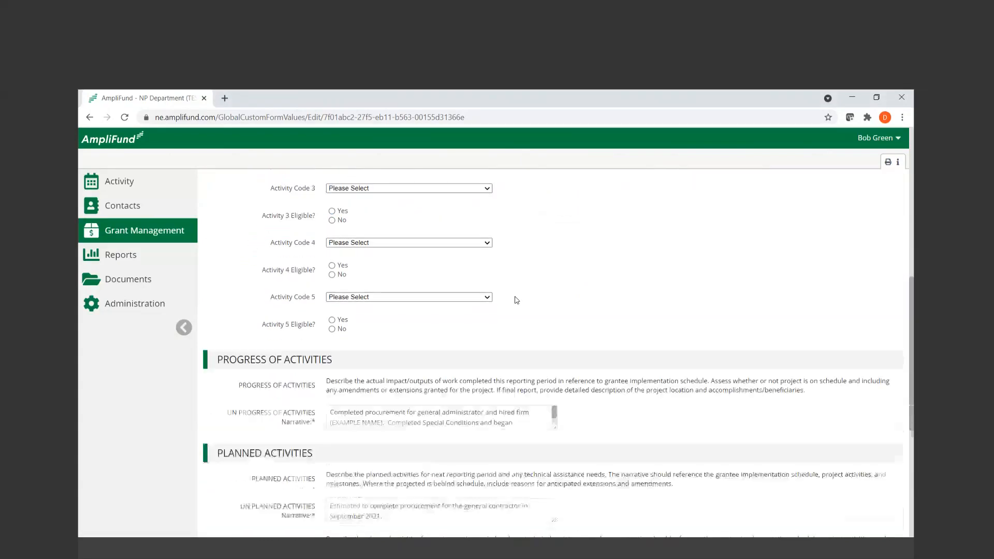
left_click_drag(554, 254, 545, 319)
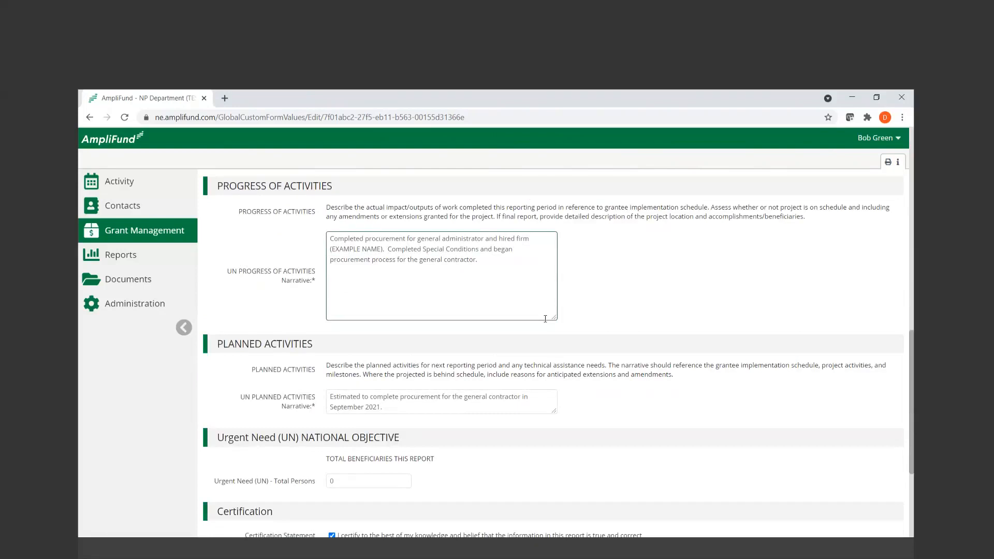
left_click(685, 433)
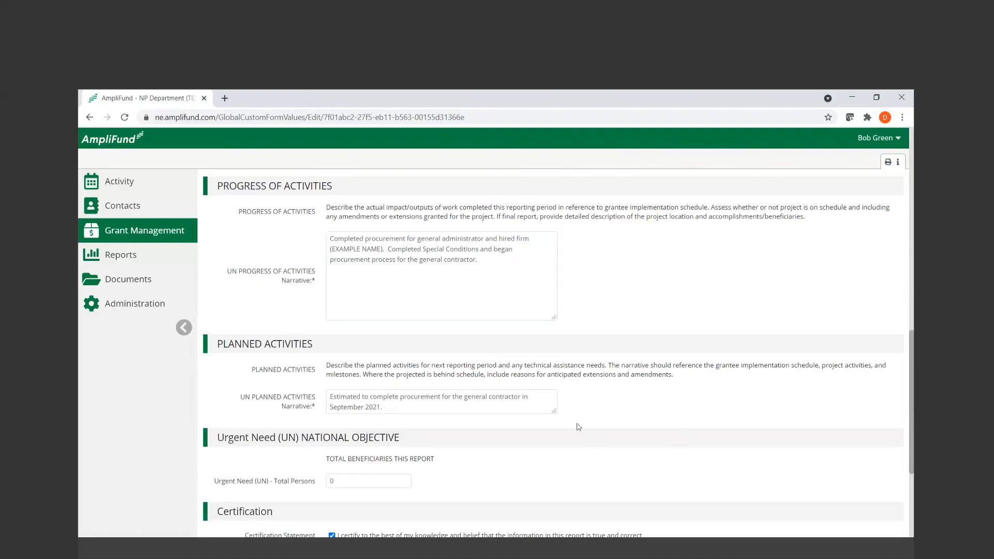
left_click(554, 411)
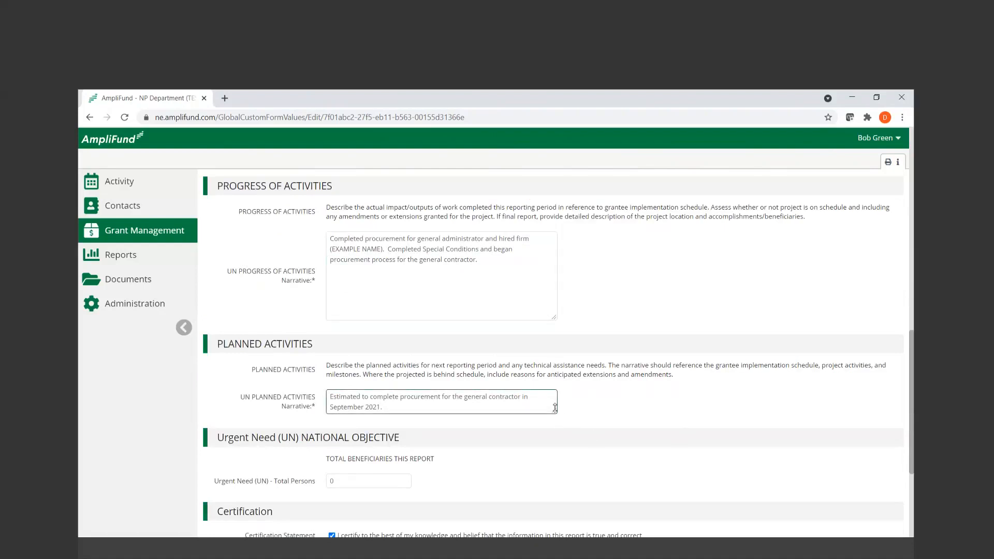
left_click_drag(555, 407, 556, 422)
left_click_drag(387, 407, 321, 400)
left_click(664, 395)
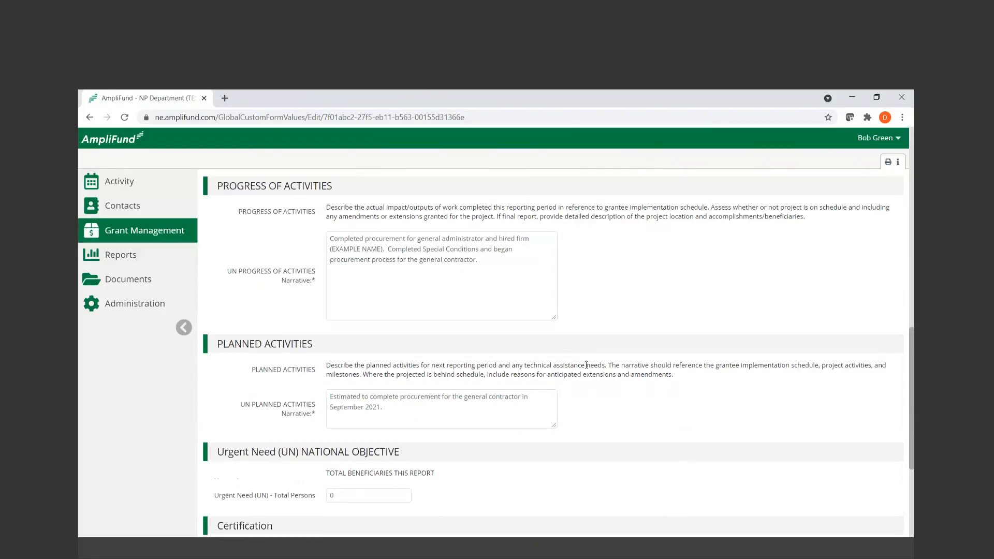
Check the Urgent Need total persons, Certification and Form Completion sections and save the report
scroll(590, 417, "down", 3)
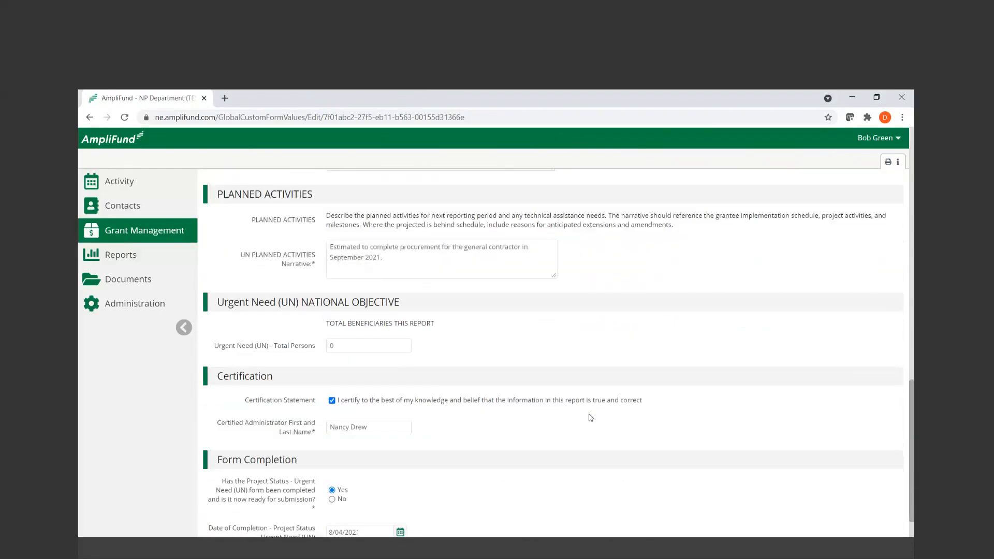
scroll(591, 417, "down", 1)
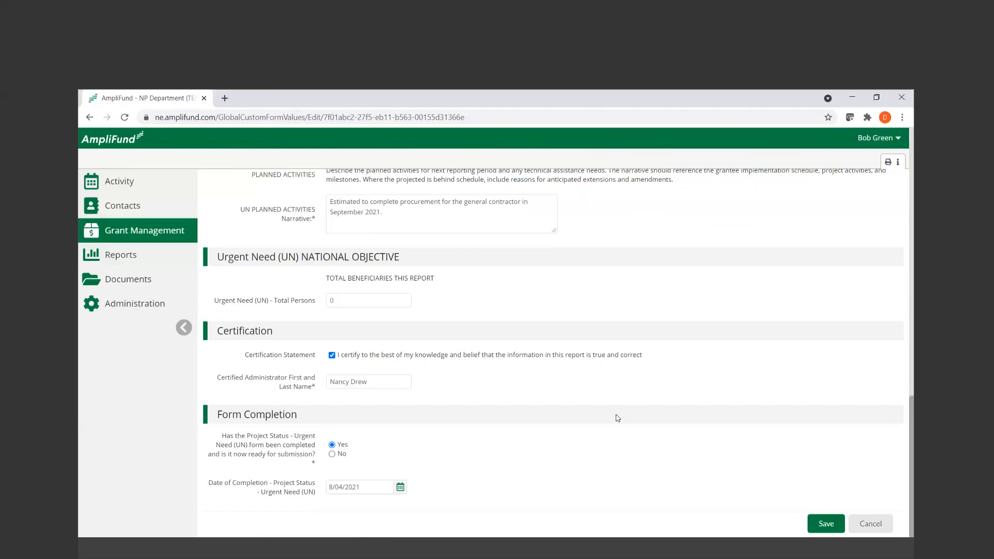
left_click(830, 525)
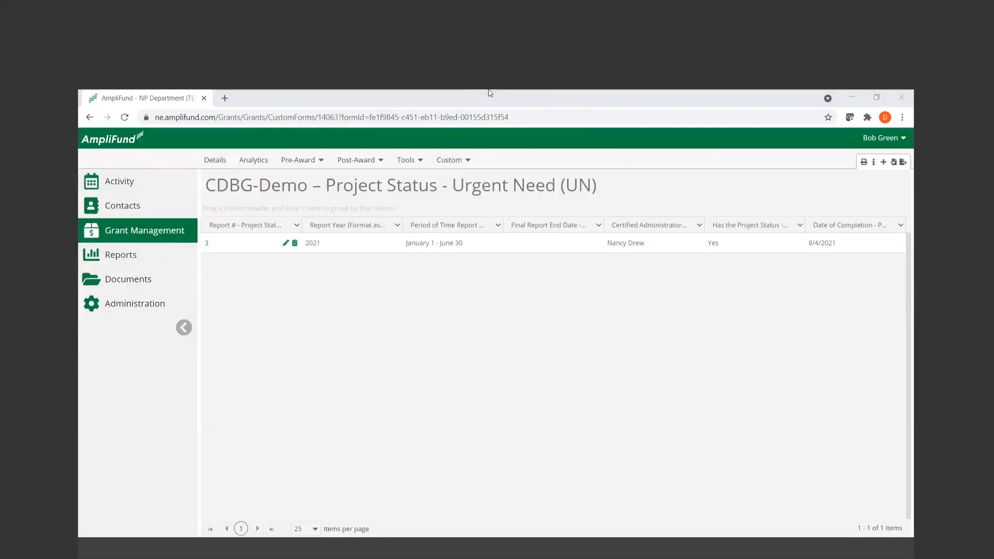
Open the existing Project Status - Indicator/Beneficiary Data: Planning report for editing and check its report number field
left_click(448, 163)
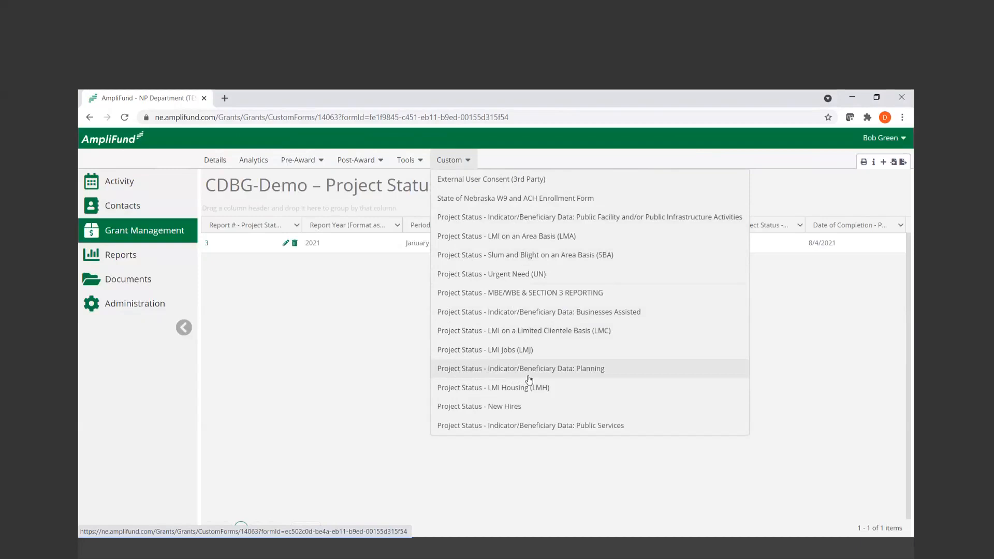
left_click(591, 370)
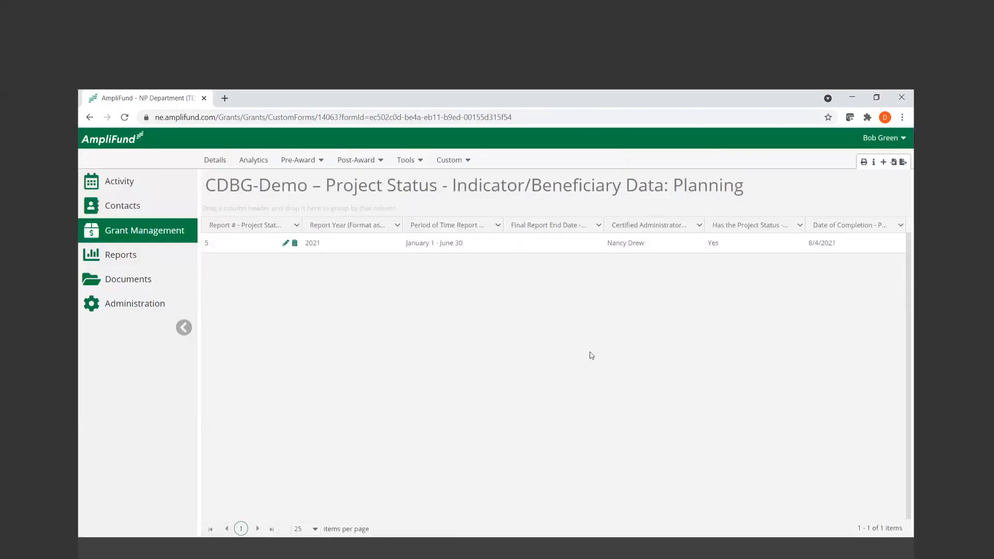
left_click(285, 242)
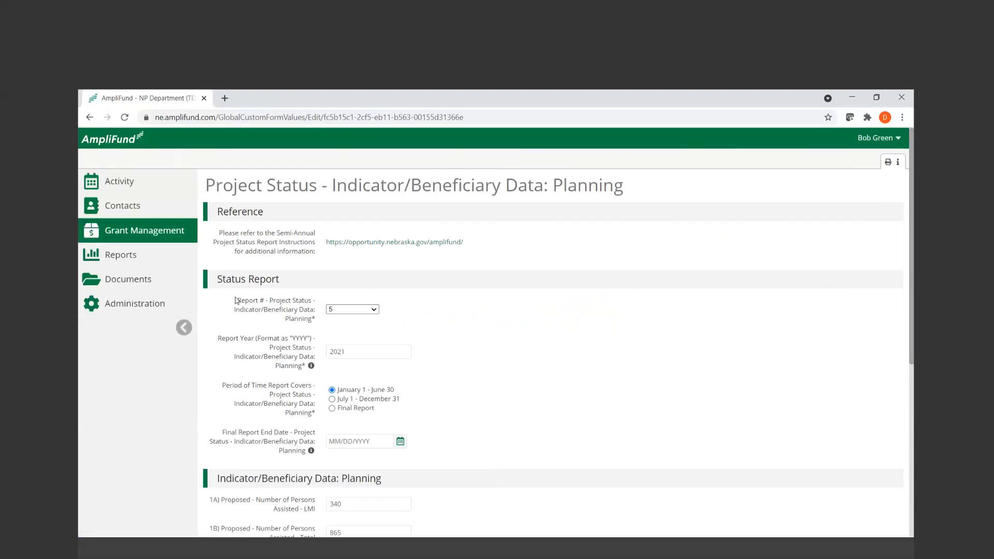
left_click_drag(239, 297, 319, 320)
left_click(506, 342)
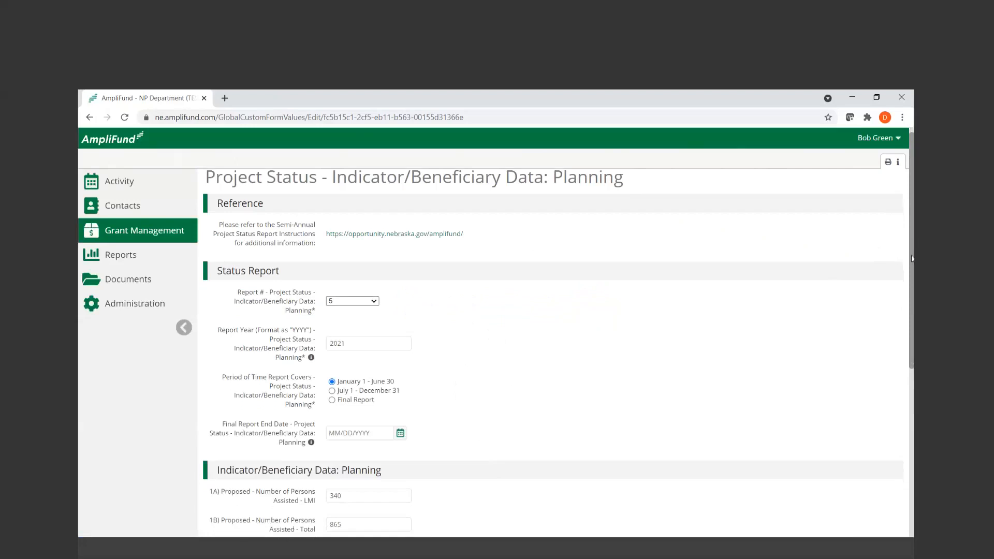
Check the proposed and this-report persons assisted, Certification and Form Completion fields, and save the Planning report
scroll(912, 239, "down", 3)
scroll(558, 333, "down", 2)
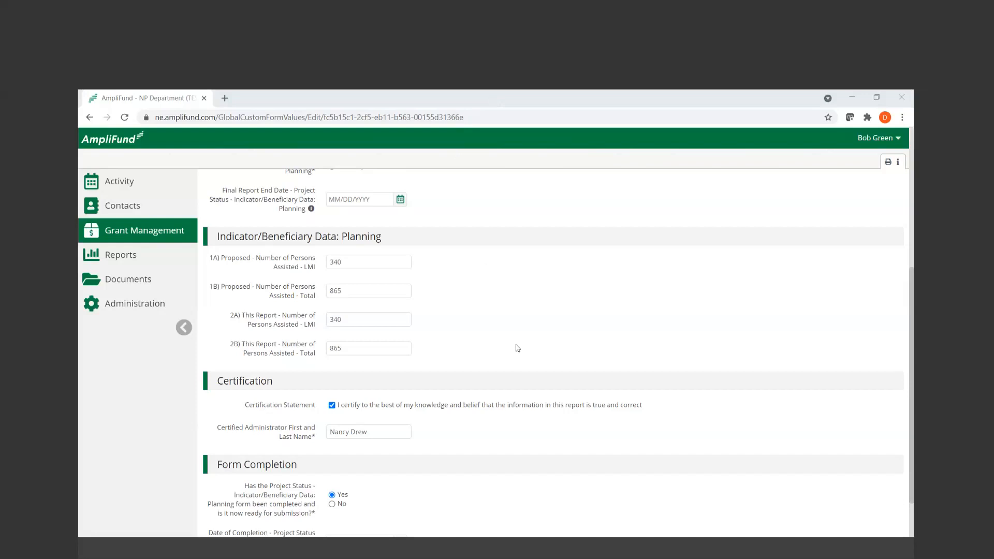
scroll(779, 488, "down", 2)
left_click(825, 523)
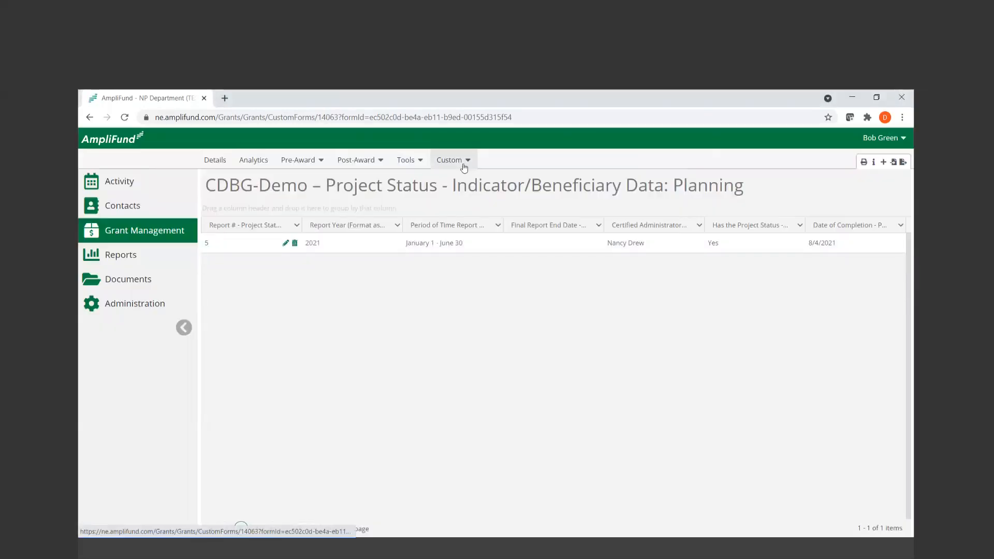
Open the existing Indicator/Beneficiary Data: Public Facility and/or Public Infrastructure Activities report for editing and check its report number field
left_click(464, 167)
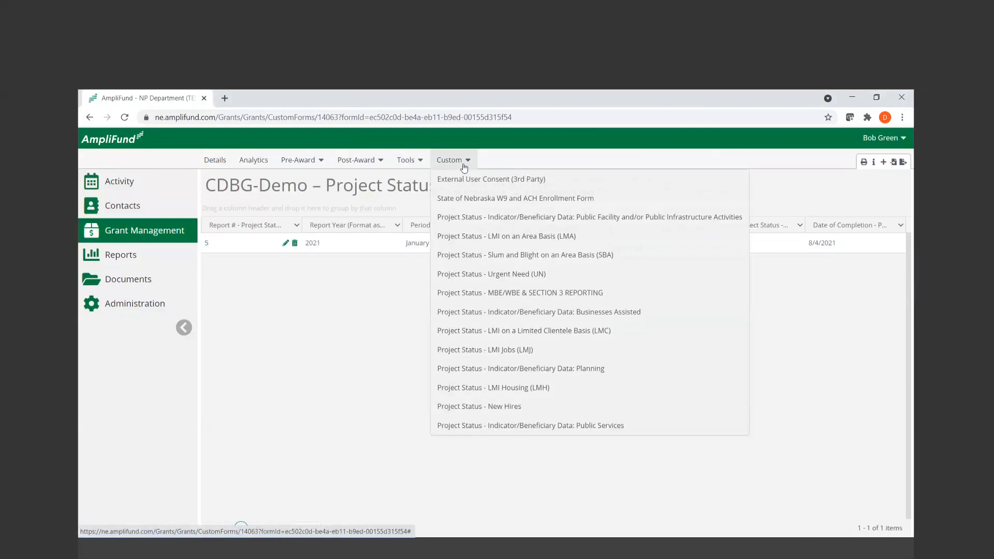
left_click(508, 217)
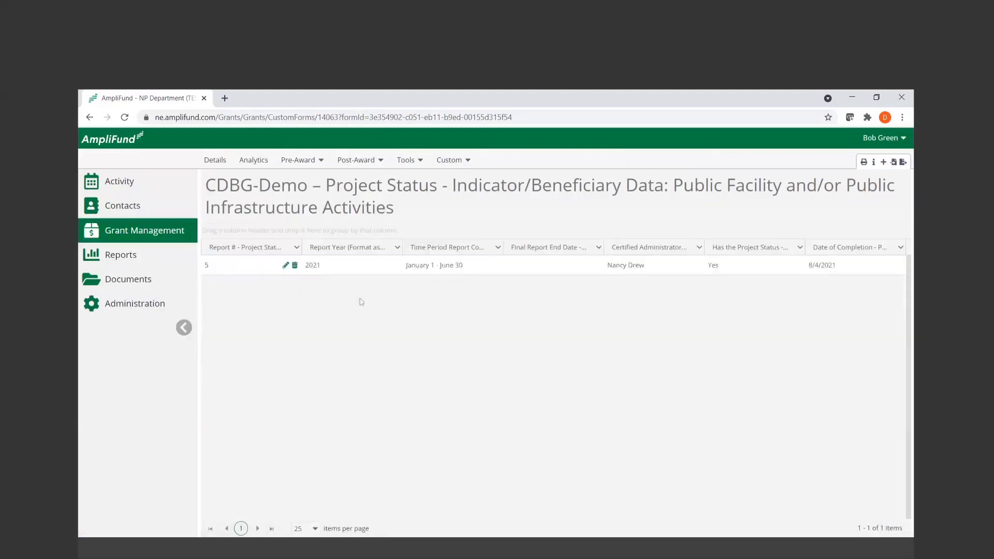
left_click(286, 266)
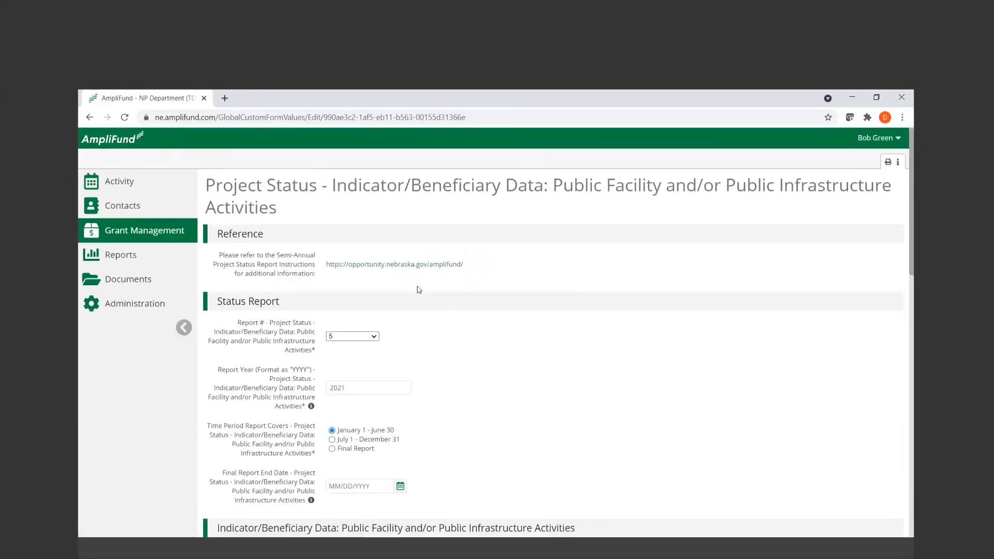
left_click_drag(224, 325, 309, 351)
left_click(454, 374)
Examine the proposed and this-report persons assisted fields (1A to 2B) and the new access breakdown in 2A.1
scroll(453, 373, "down", 3)
scroll(454, 371, "down", 2)
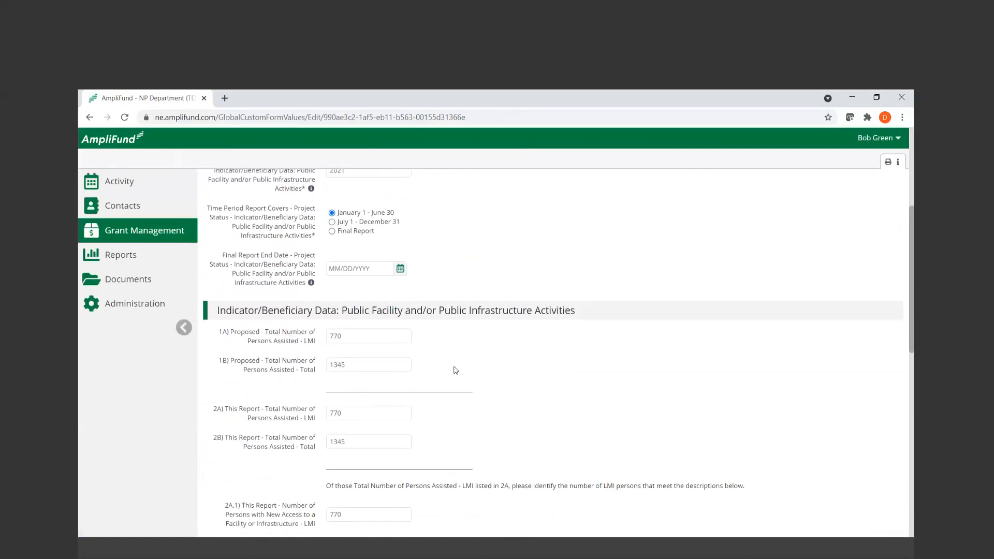
scroll(455, 370, "down", 1)
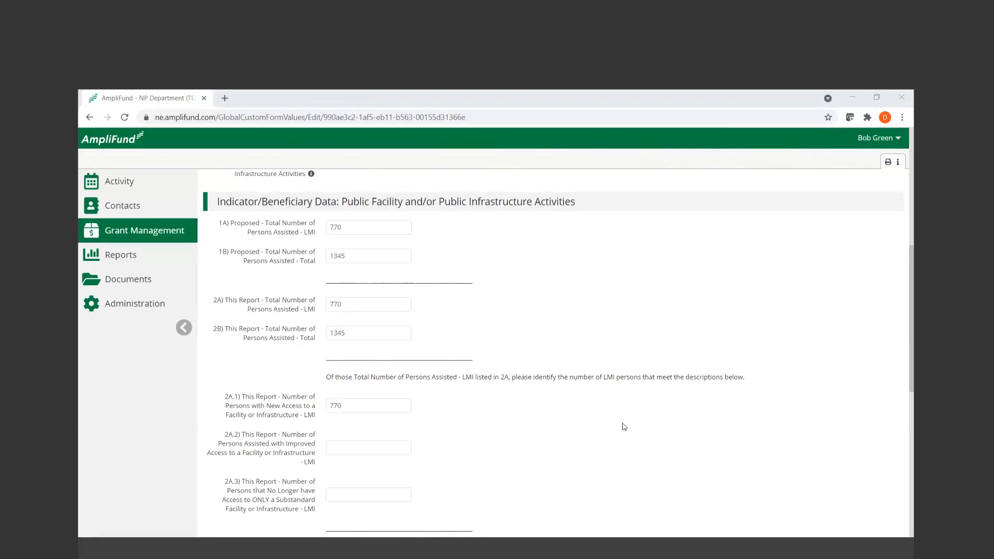
left_click(379, 402)
left_click(403, 279)
double_click(359, 254)
left_click(451, 271)
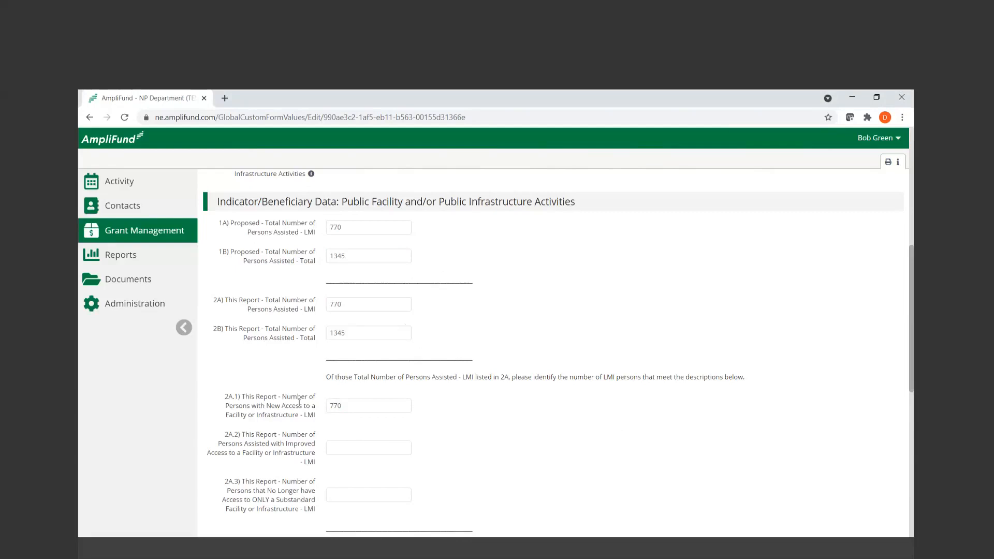
left_click_drag(208, 397, 318, 426)
left_click(452, 420)
scroll(452, 420, "down", 3)
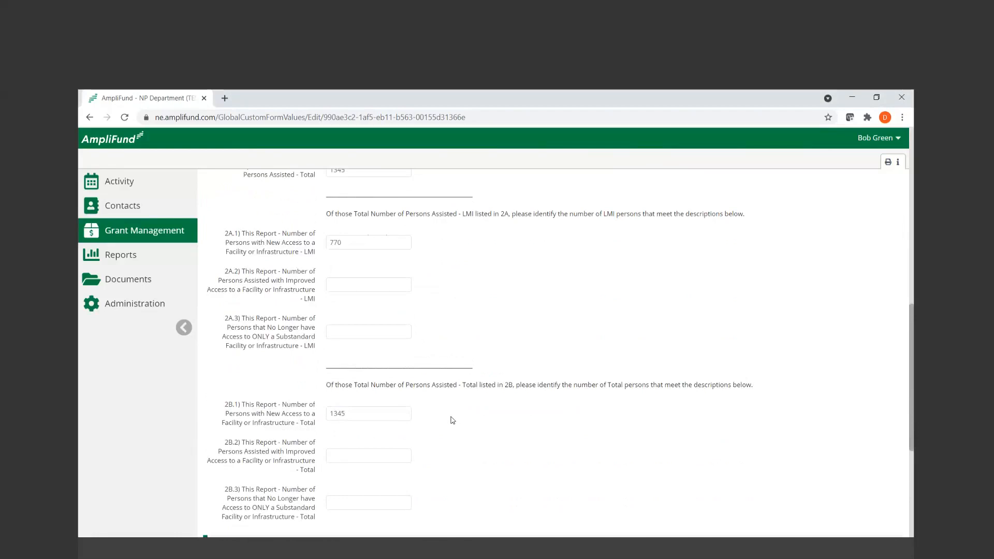
Check the 2B breakdown, Certification and Form Completion fields and save the Public Facility and/or Public Infrastructure Activities report
scroll(456, 400, "down", 1)
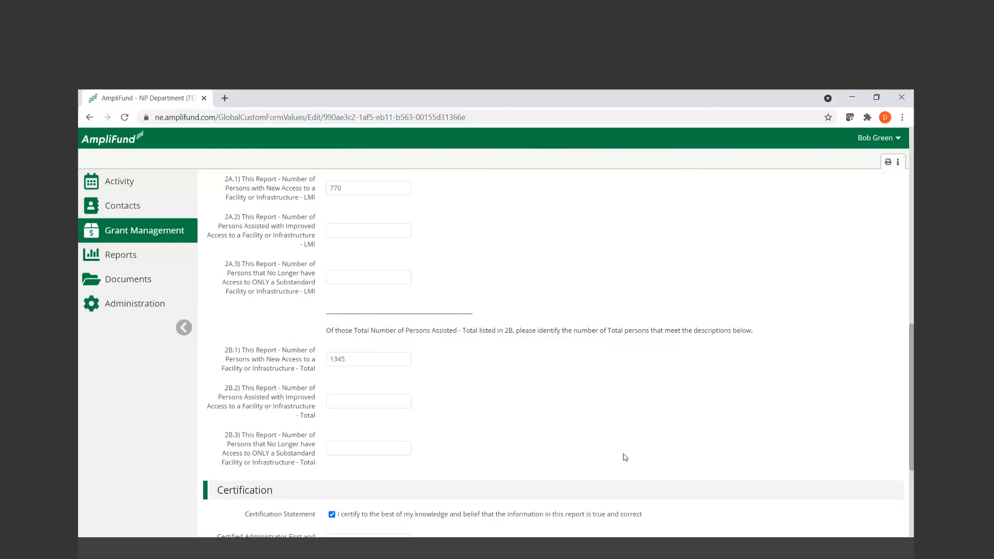
scroll(623, 455, "down", 4)
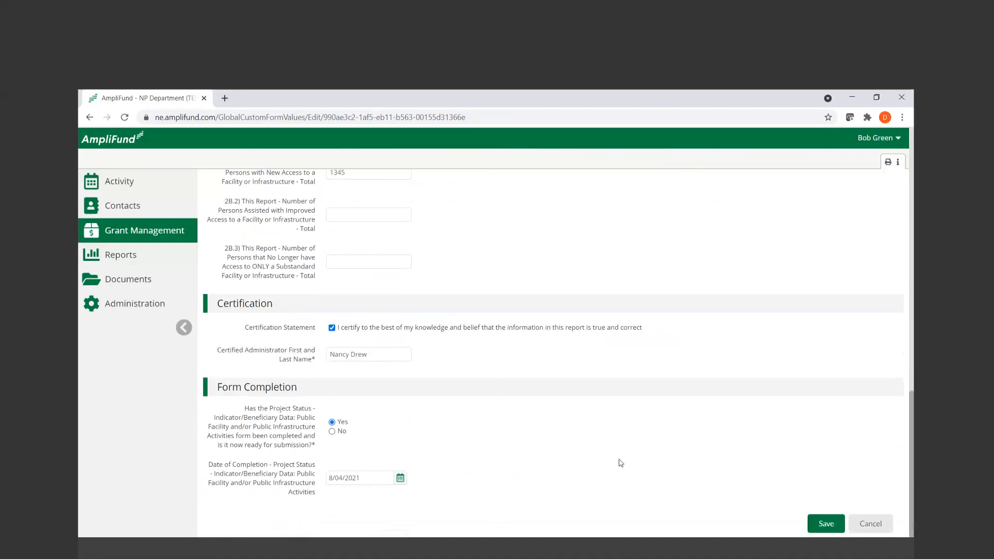
left_click(828, 525)
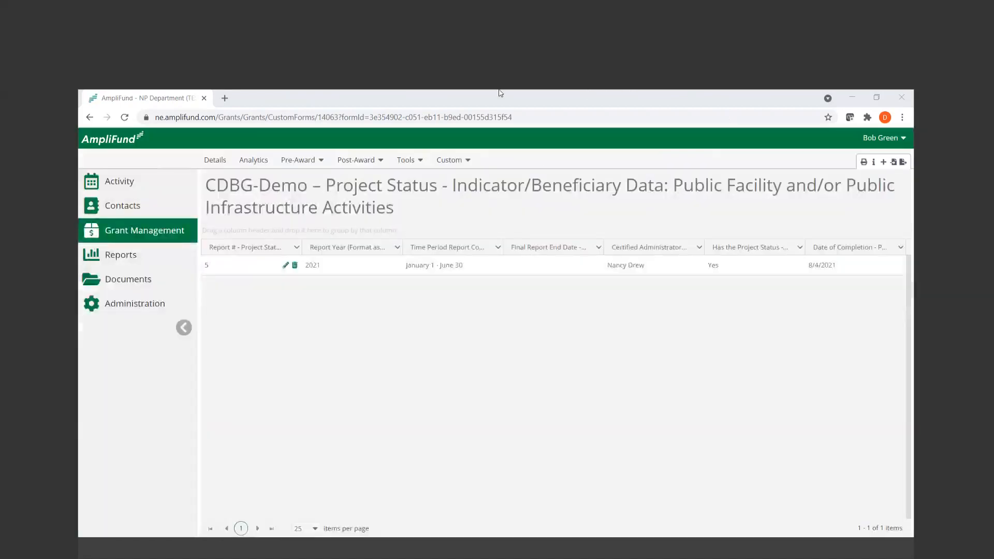
Open the existing Indicator/Beneficiary Data: Businesses Assisted report for editing and examine its business count and legal name fields
left_click(451, 162)
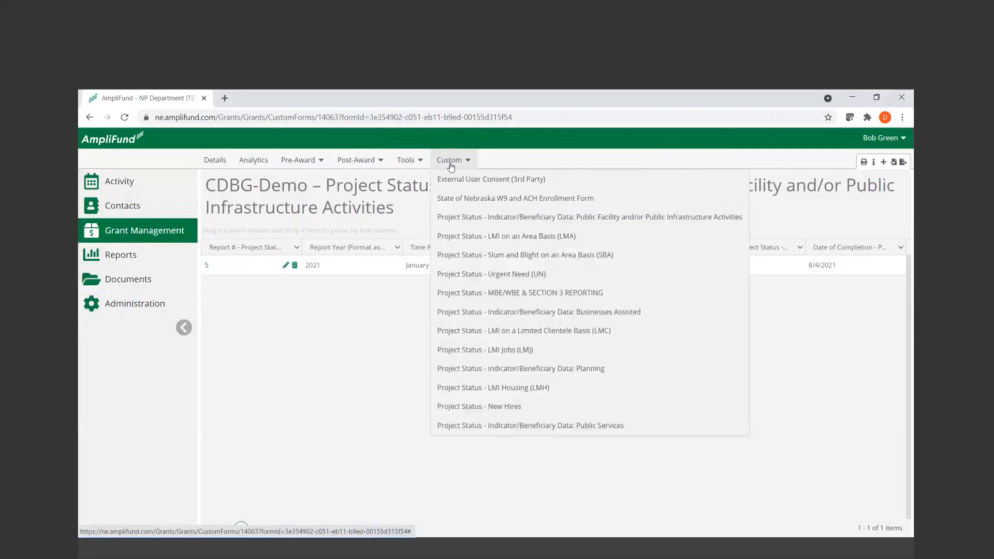
left_click(571, 317)
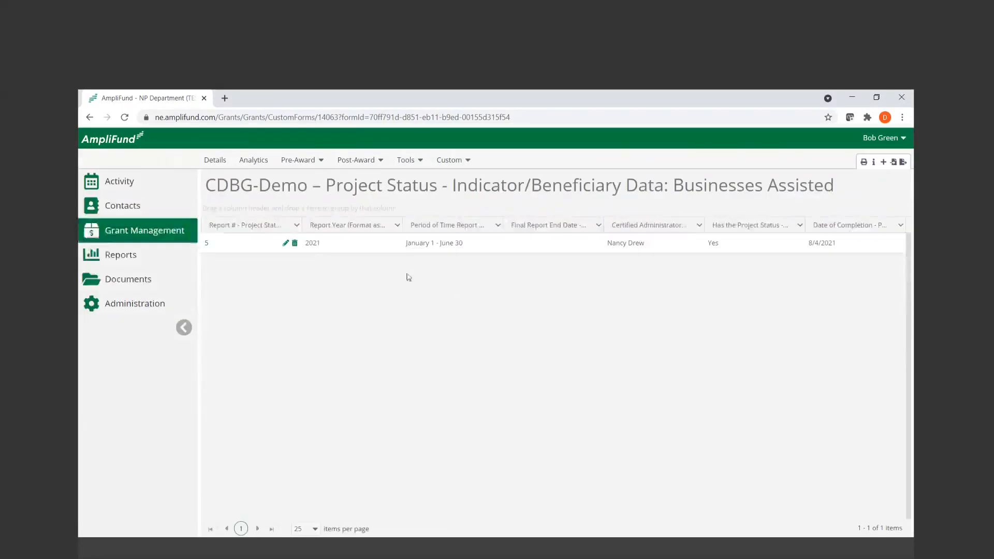
left_click(285, 244)
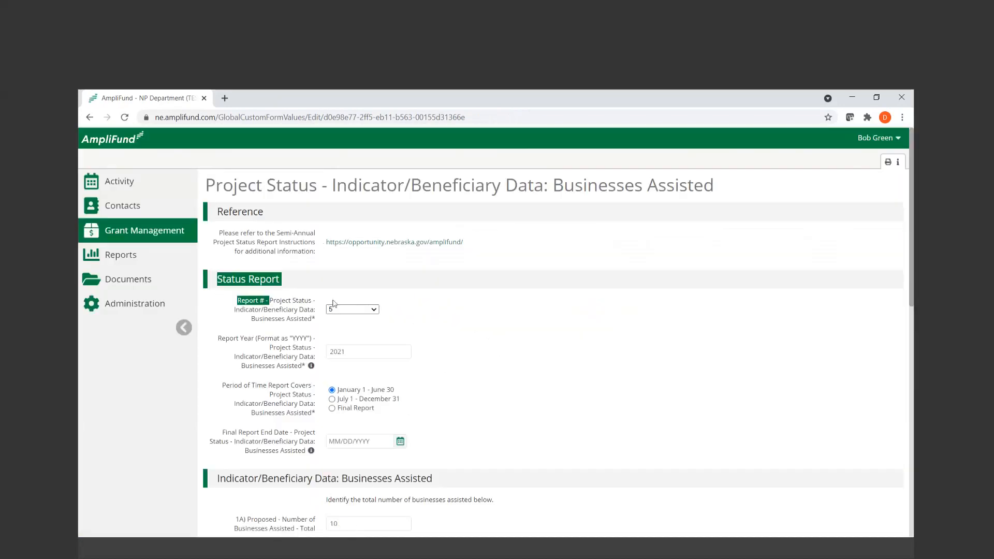
scroll(477, 405, "down", 2)
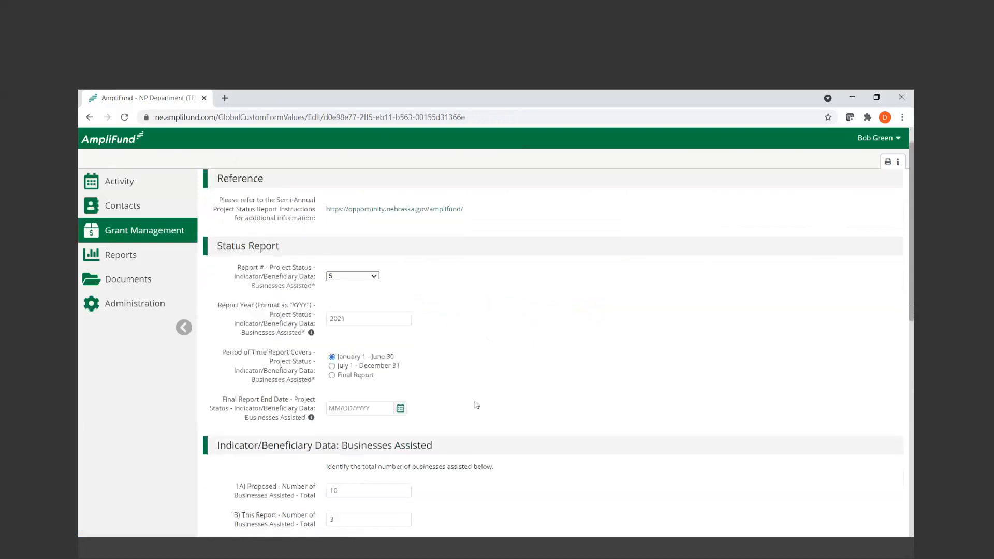
scroll(476, 405, "down", 4)
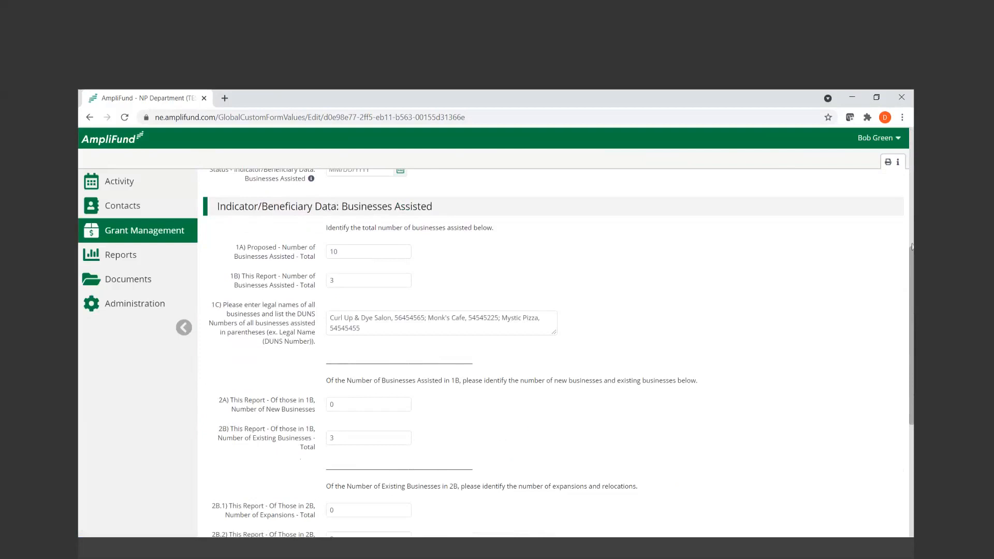
left_click_drag(912, 262, 912, 273)
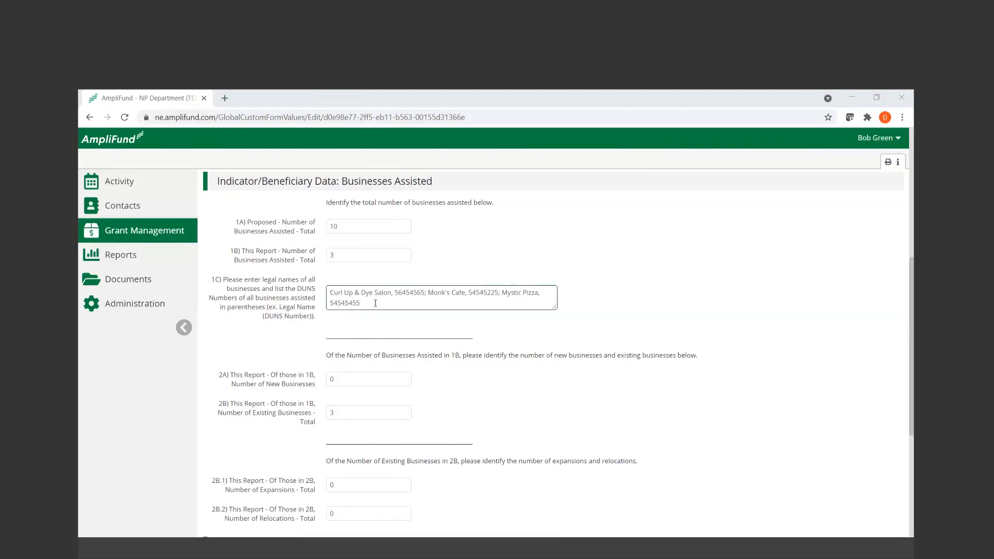
Examine each business's legal name and DUNS number entry in field 1C of the Businesses Assisted report
left_click_drag(375, 303, 322, 288)
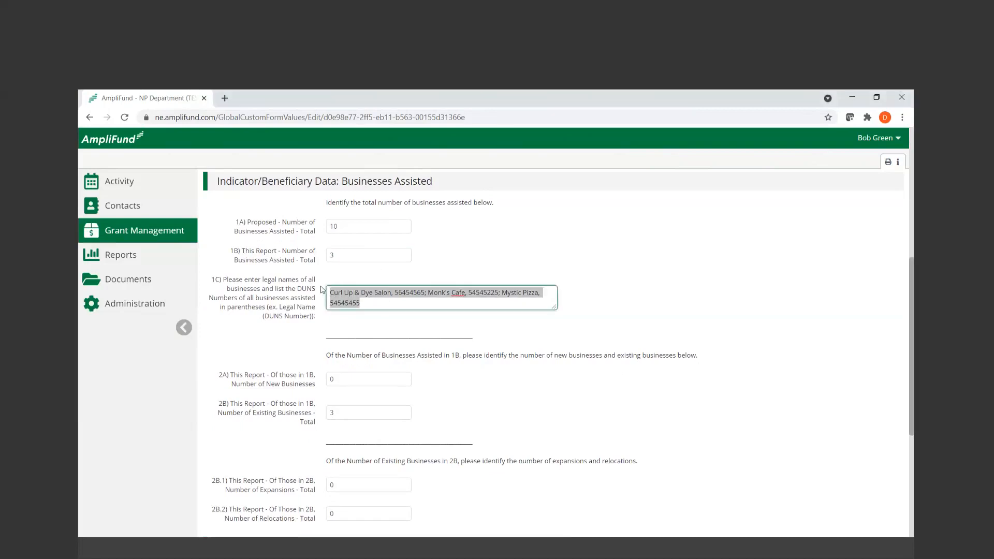
left_click(382, 305)
left_click_drag(423, 293, 328, 293)
left_click_drag(428, 293, 499, 293)
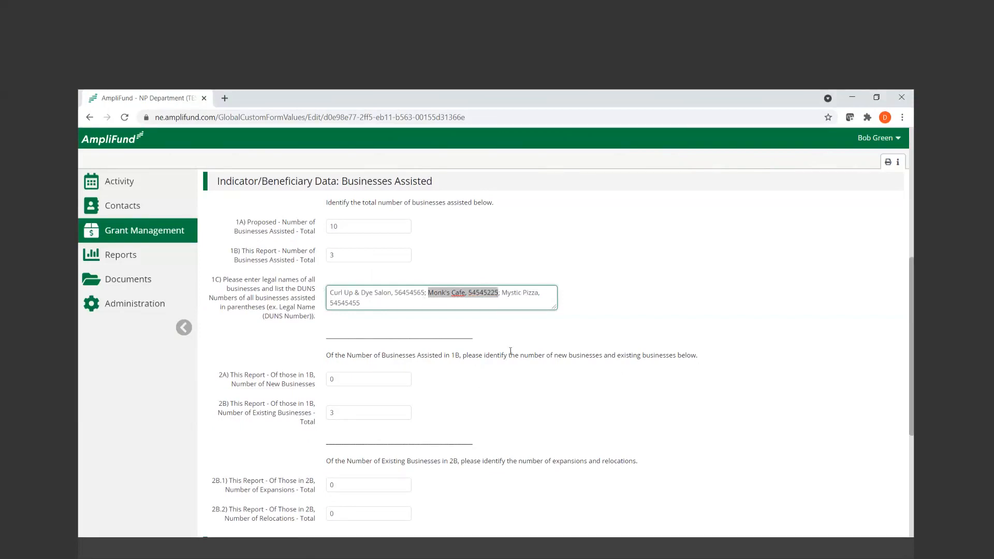
left_click(500, 291)
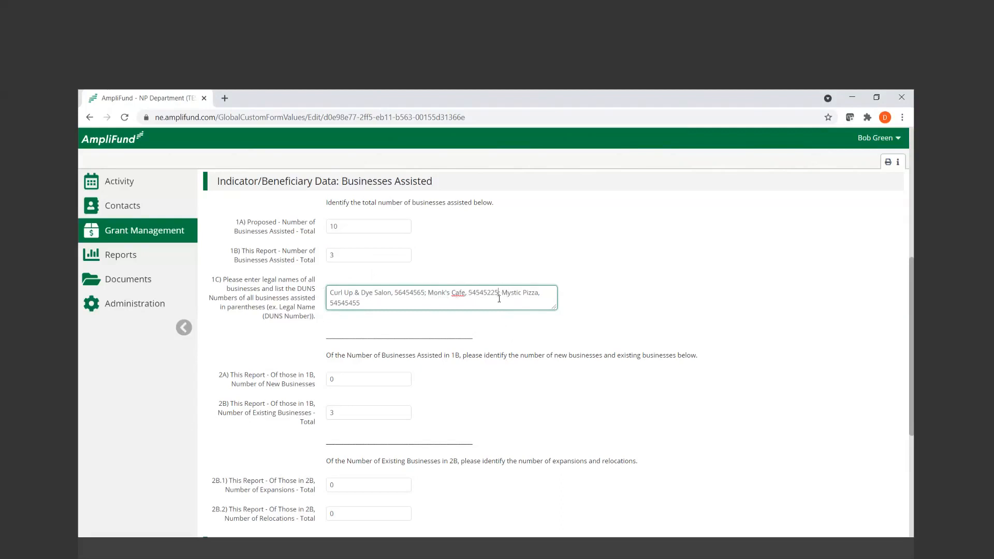
left_click_drag(499, 298, 599, 332)
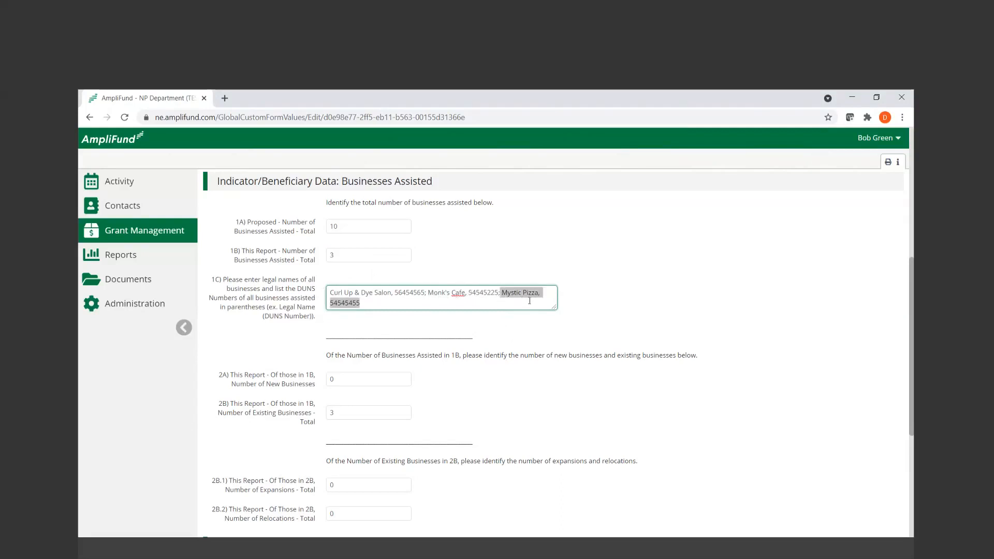
left_click(622, 342)
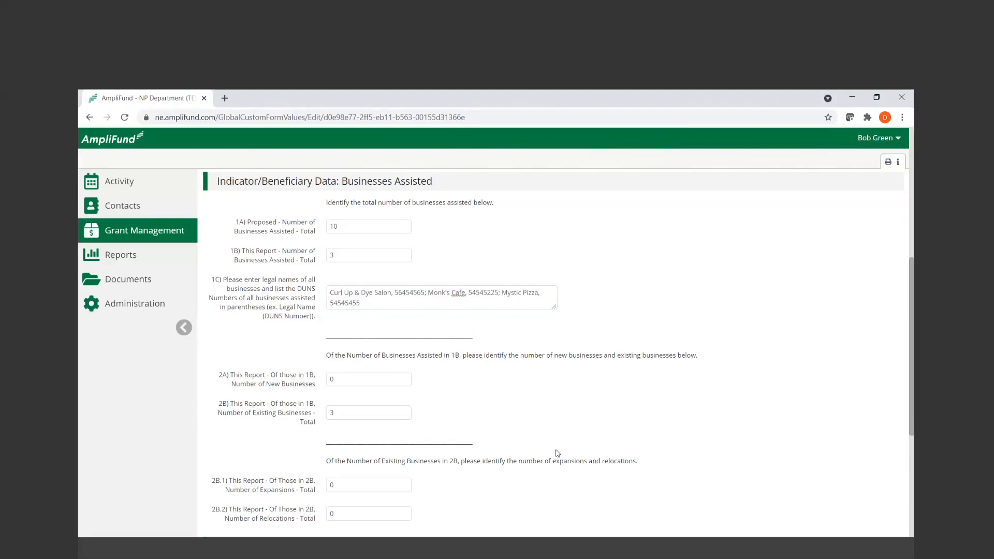
Examine the new and existing business counts in fields 2A and 2B of the Businesses Assisted report
scroll(552, 459, "down", 2)
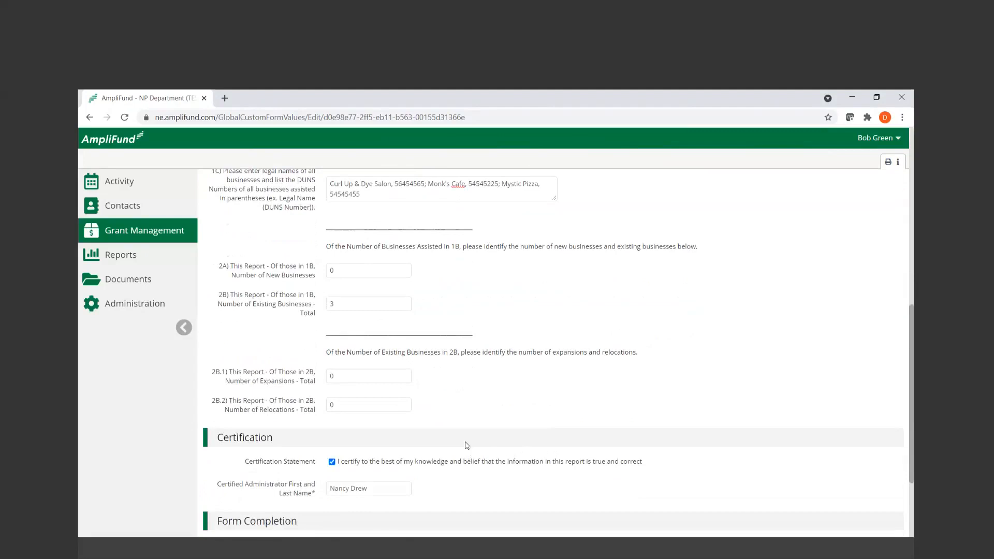
left_click(367, 306)
double_click(366, 307)
left_click_drag(219, 294, 444, 337)
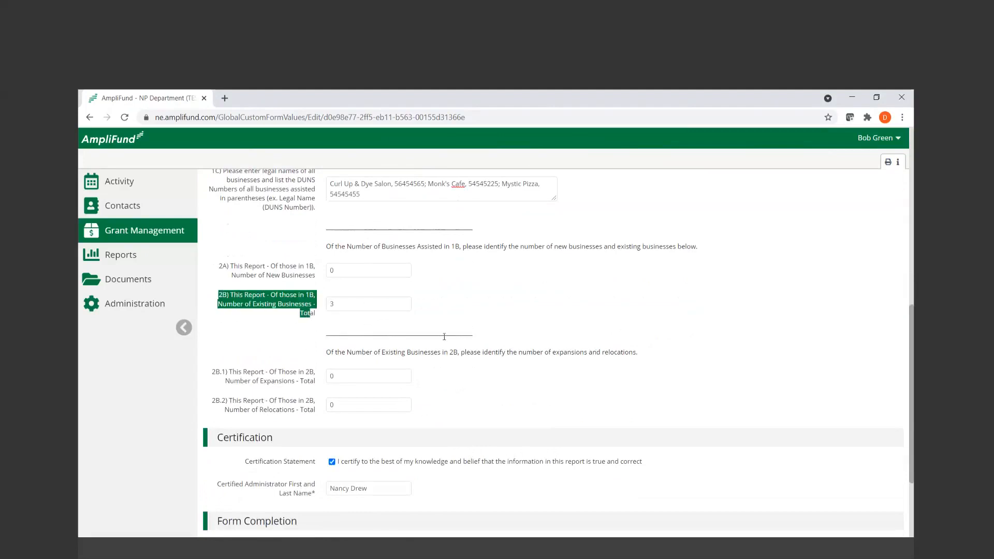
left_click(714, 347)
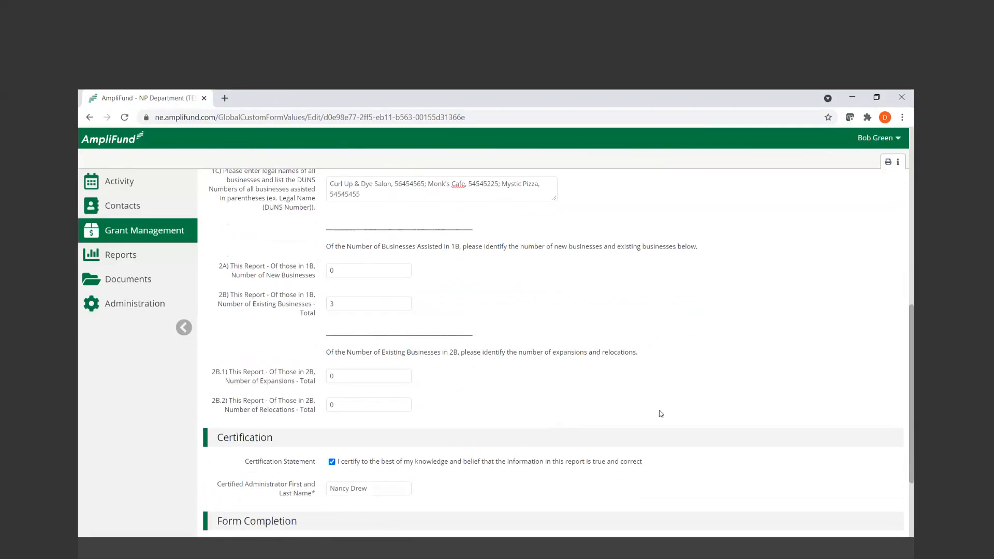
Check the 2B.1 expansions and 2B.2 relocations fields and save the Businesses Assisted report
scroll(658, 413, "down", 1)
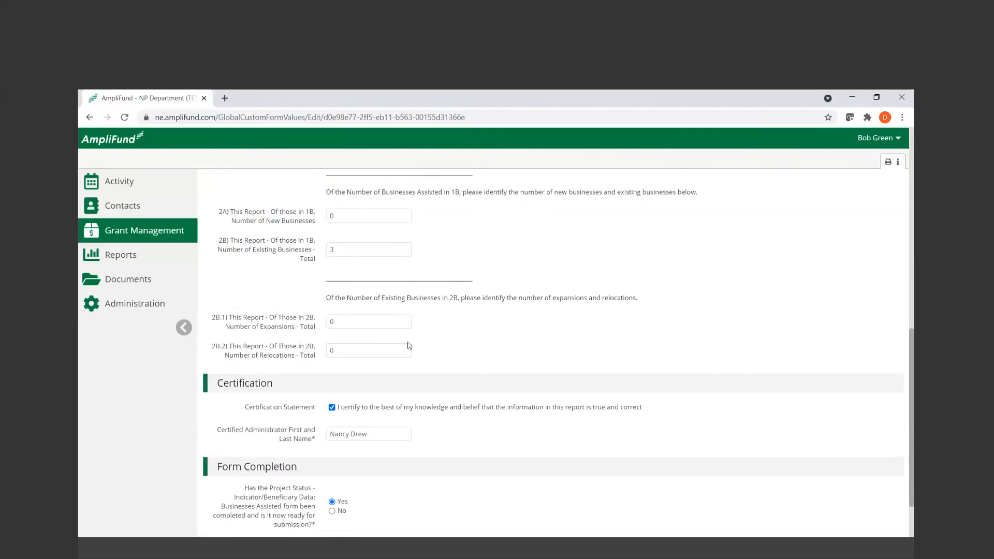
left_click_drag(207, 321, 317, 357)
left_click(509, 359)
scroll(509, 359, "down", 2)
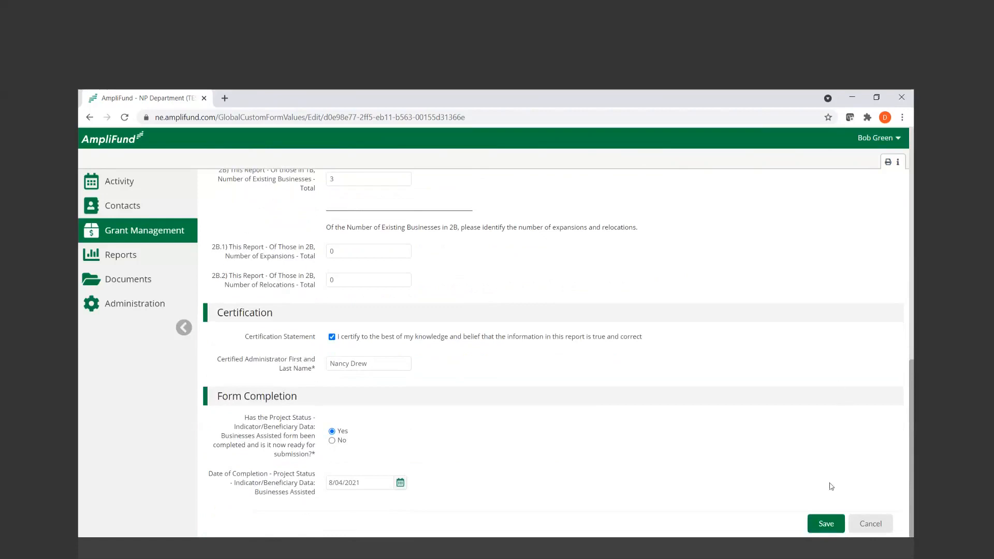
left_click(820, 531)
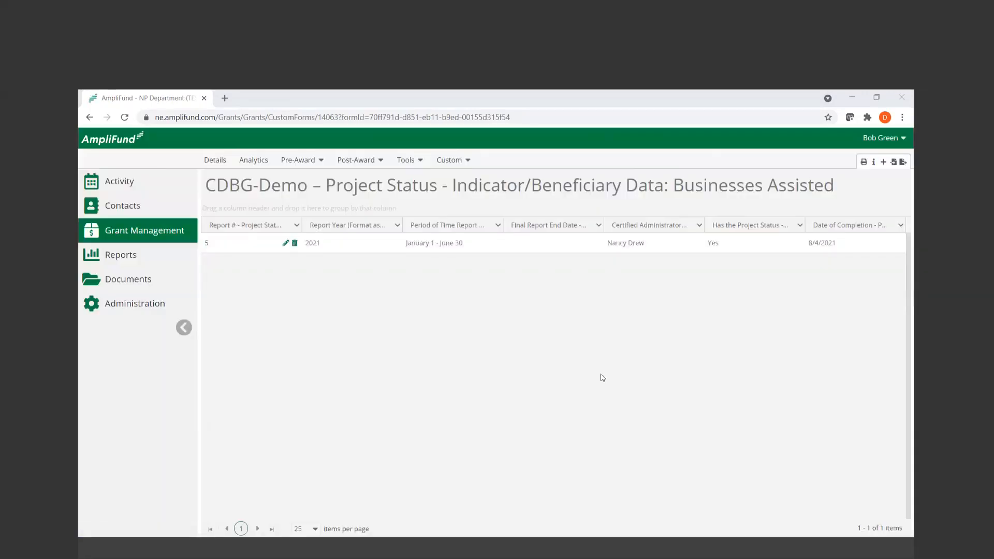
Open the existing Indicator/Beneficiary Data: Public Services report for editing and examine its persons assisted fields (1A to 2C)
left_click(449, 160)
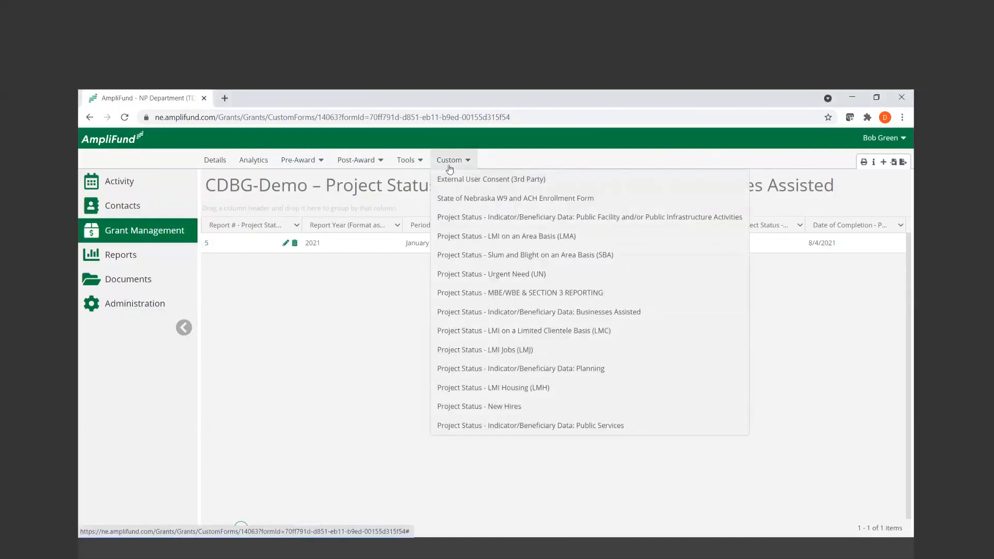
left_click(598, 425)
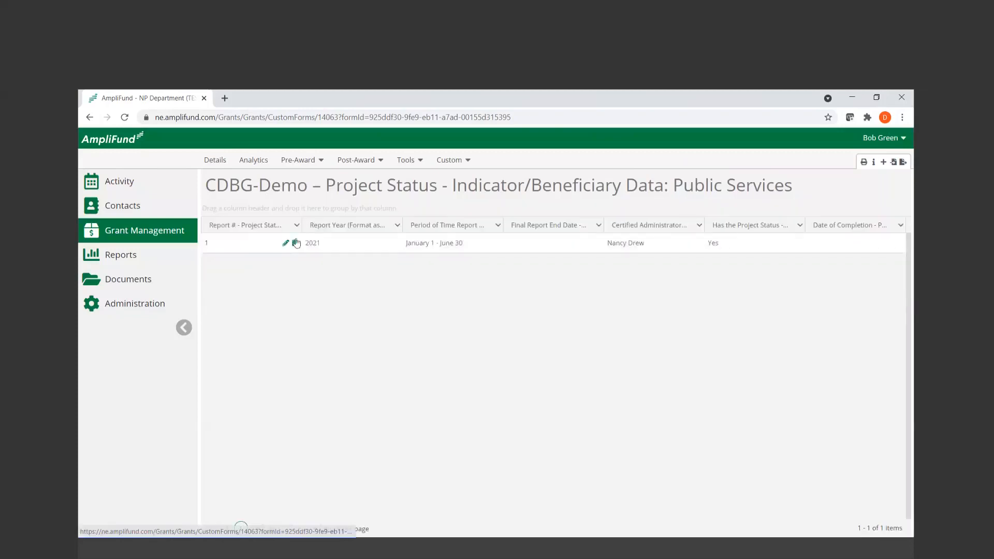
left_click(285, 243)
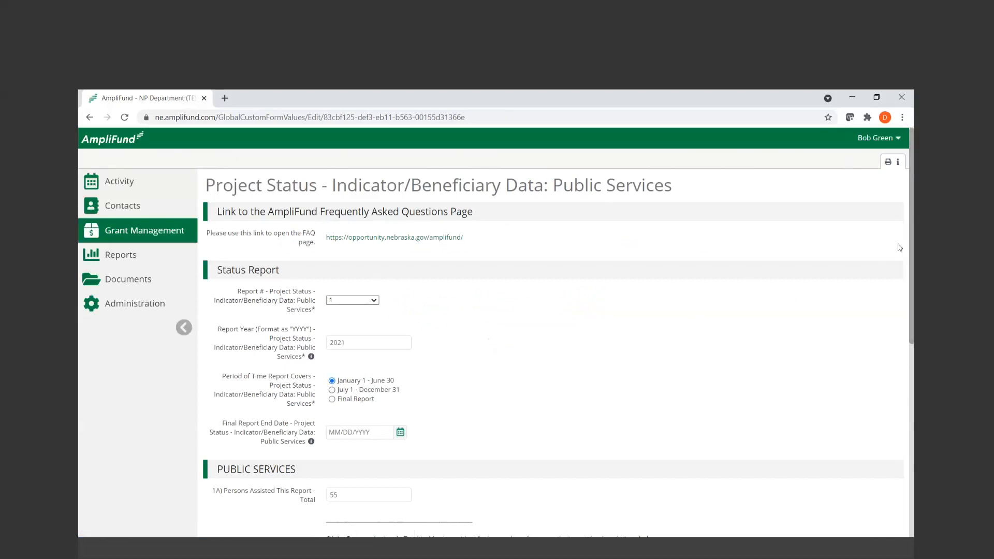
left_click_drag(909, 223, 912, 376)
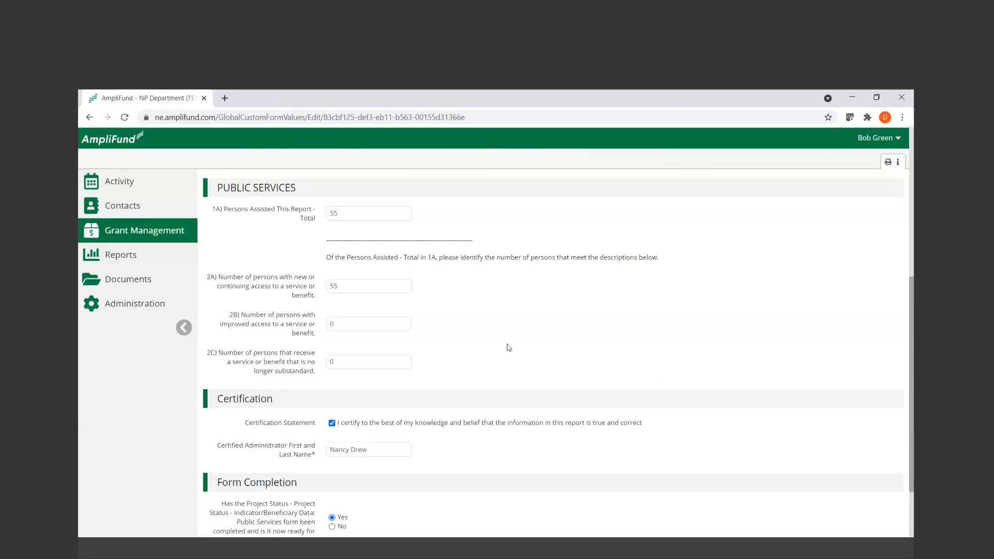
Check the Certification and Form Completion fields and save the Public Services report
scroll(507, 347, "down", 1)
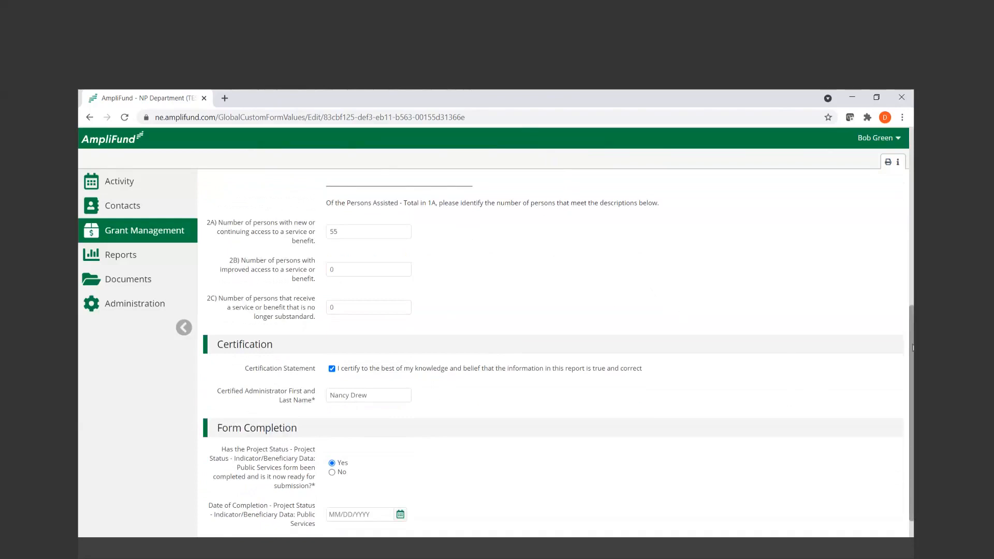
left_click_drag(912, 348, 912, 459)
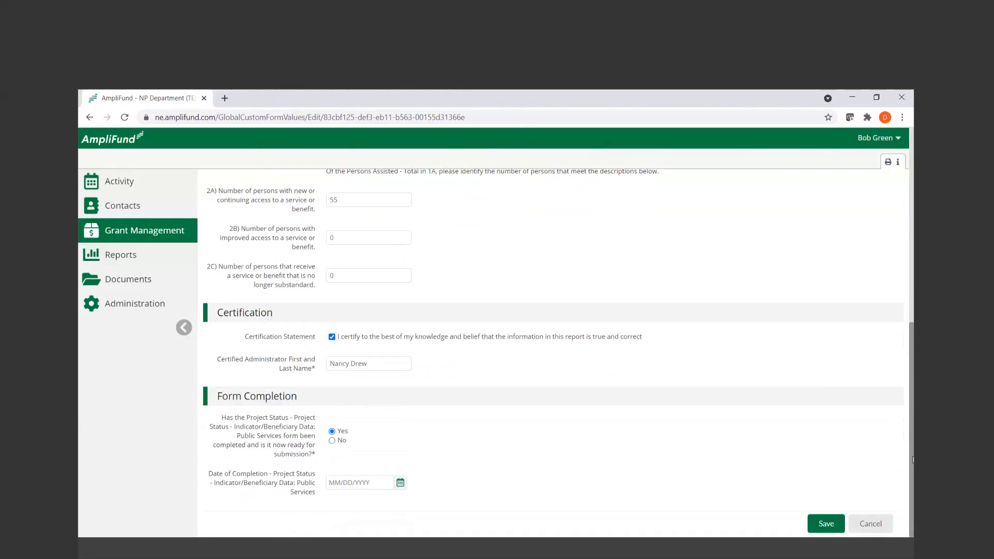
left_click(823, 524)
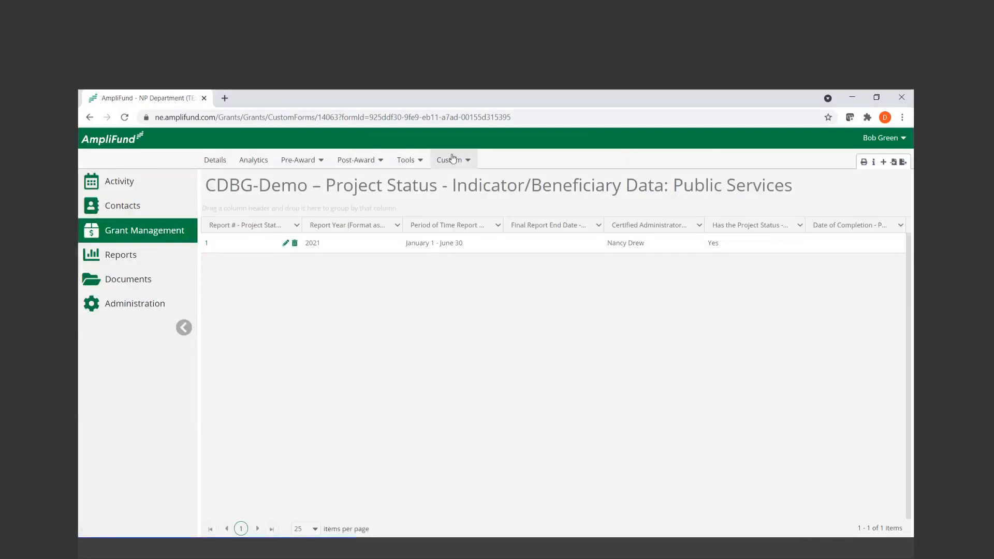
Open the existing MBE/WBE & SECTION 3 REPORTING report for editing and examine its instructions, Status Report and Contractor/Subcontractor fields
left_click(453, 160)
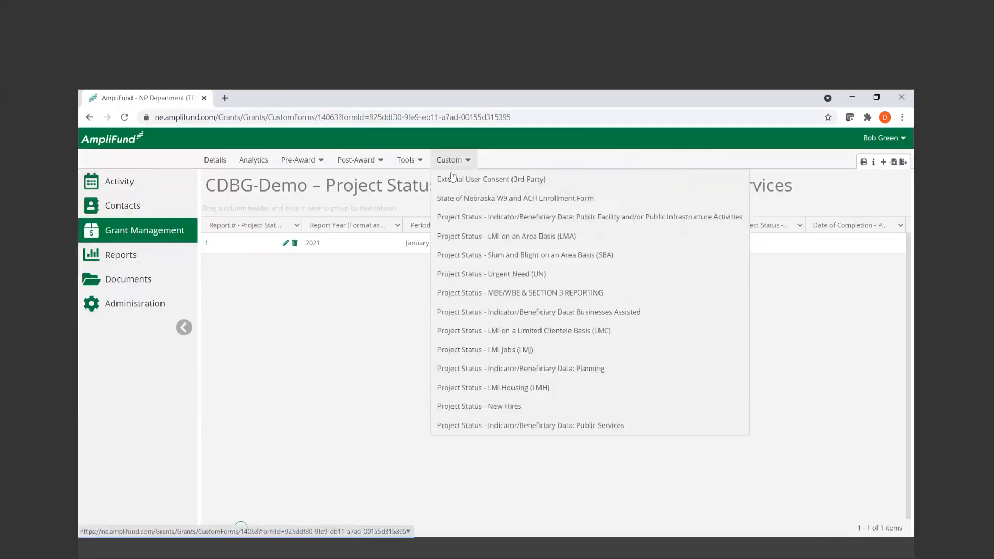
left_click(646, 298)
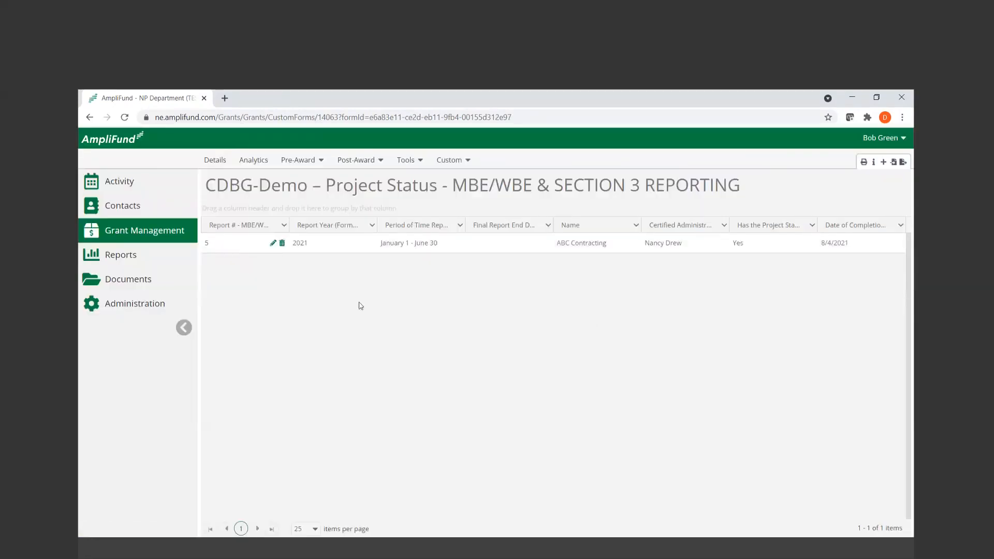
left_click(273, 244)
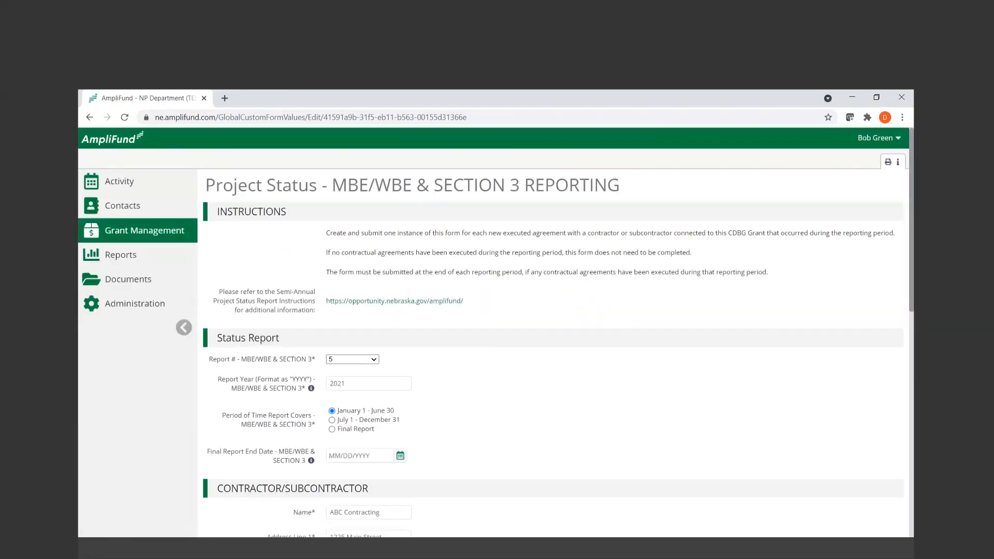
scroll(912, 158, "down", 2)
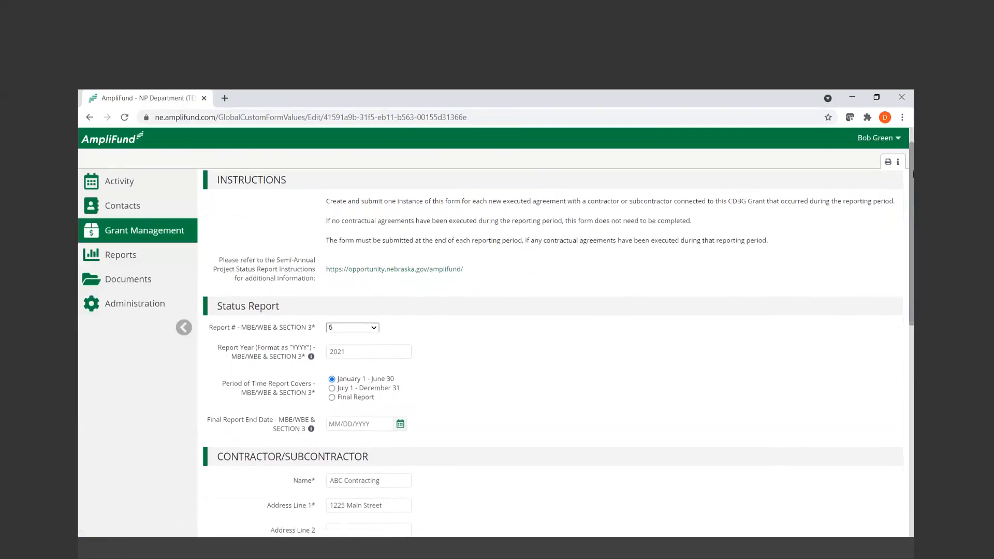
scroll(554, 352, "down", 4)
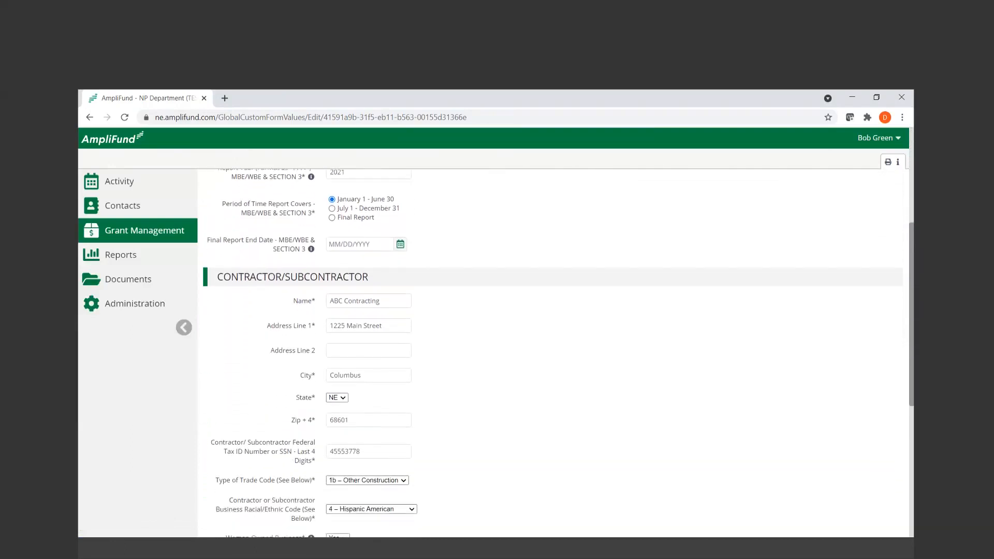
scroll(502, 133, "down", 1)
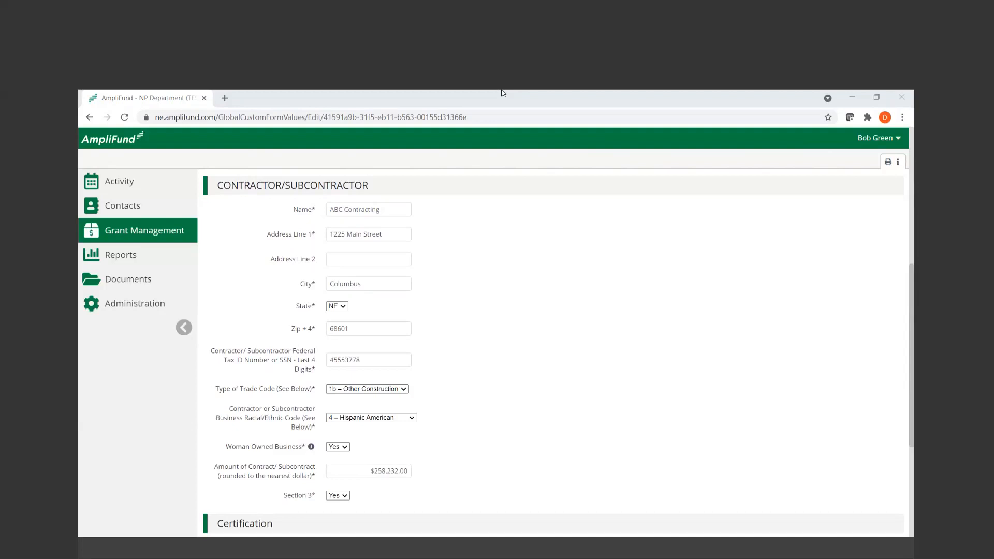
Check the trade code, contract amount, Section 3, Certification and Form Completion fields and save the MBE/WBE & SECTION 3 REPORTING report
scroll(626, 280, "down", 2)
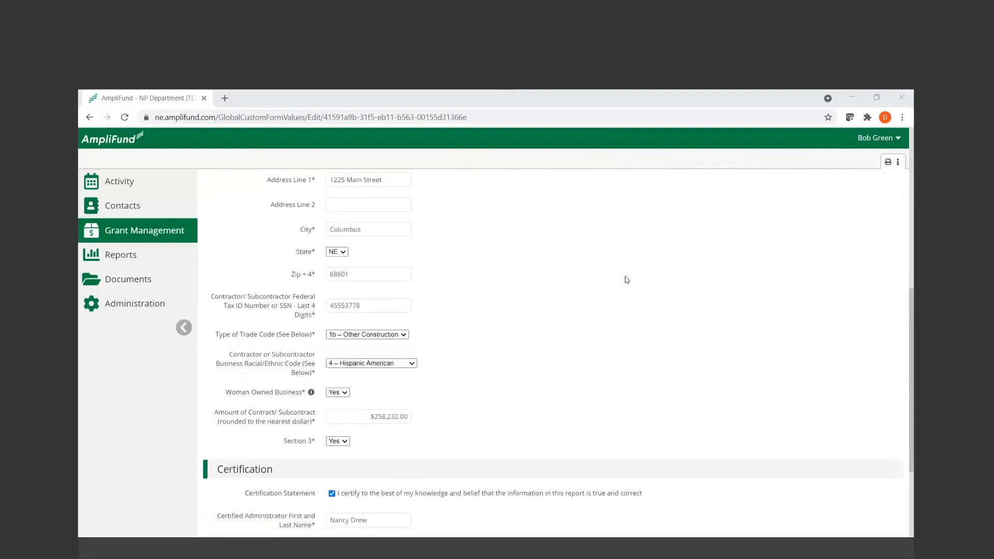
scroll(626, 280, "down", 1)
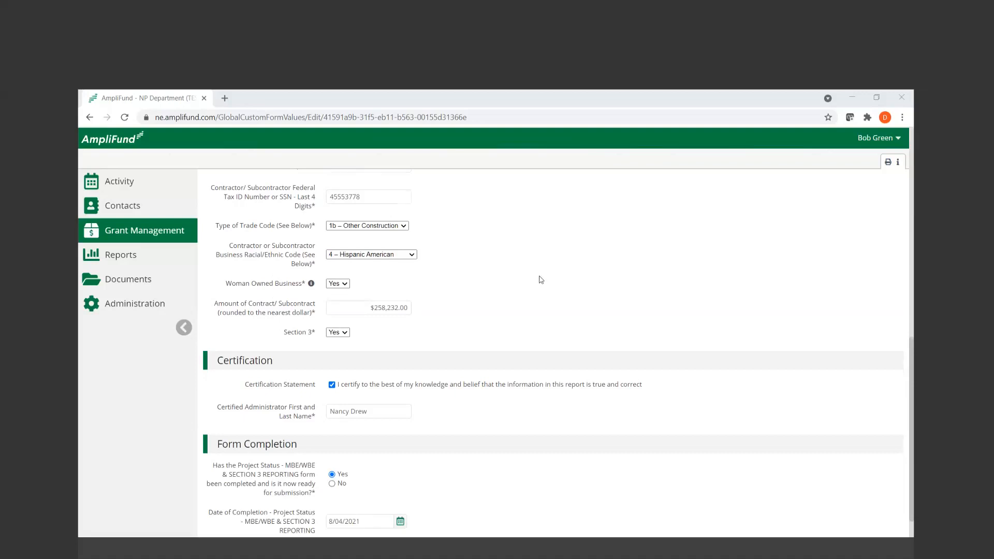
scroll(569, 290, "down", 1)
left_click(827, 524)
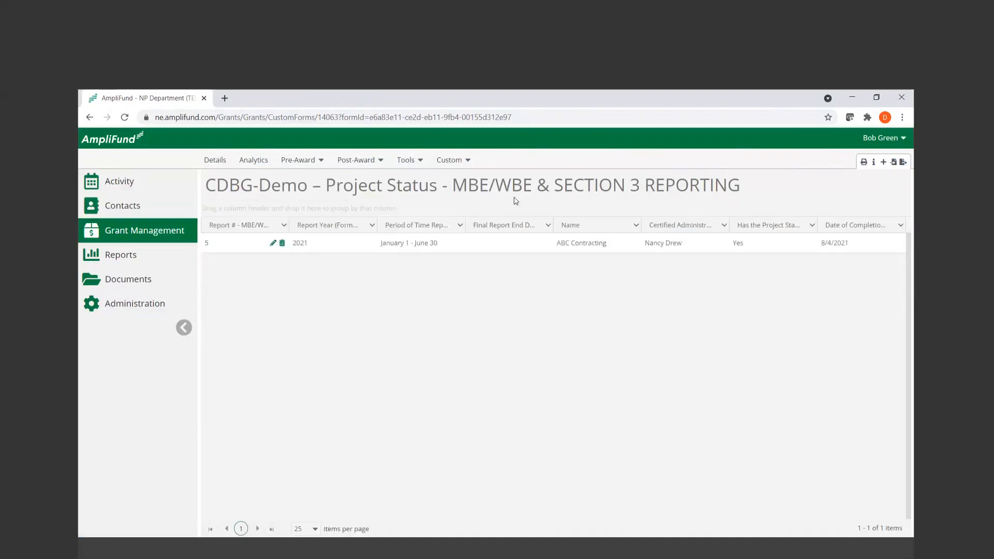
Open New Hires report 1, covering January 1 - June 30, 2021, for editing
left_click(454, 160)
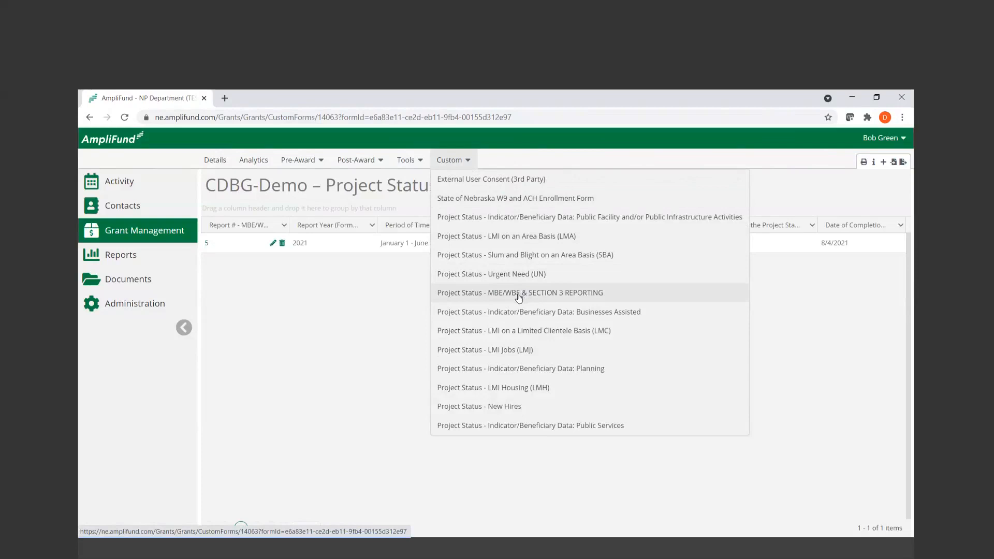
left_click(498, 412)
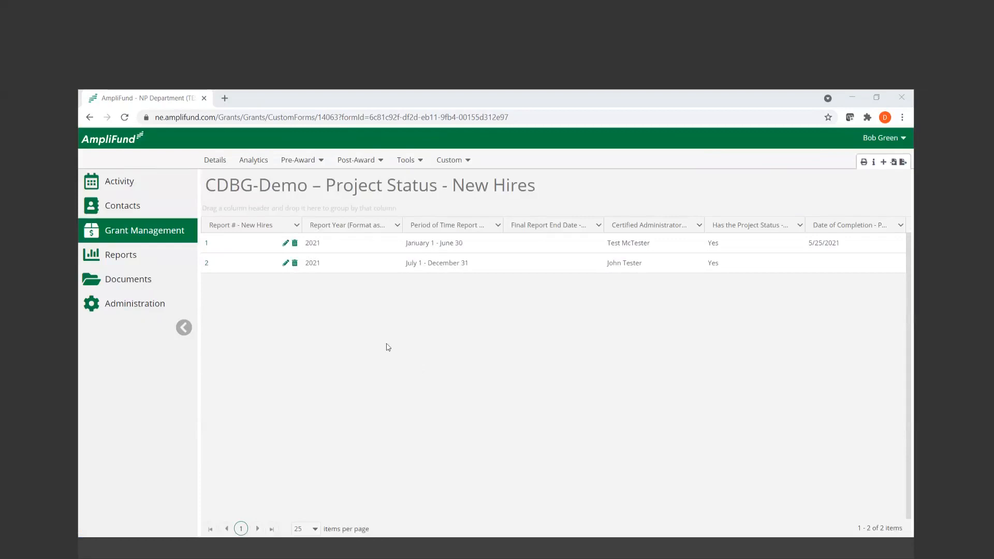
left_click(285, 243)
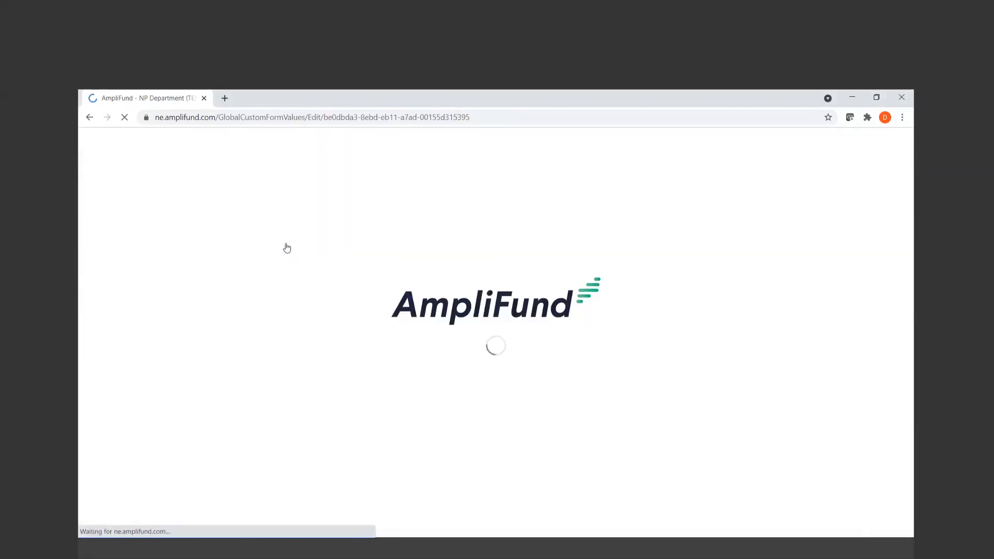
Examine the New Hires report's instructions, Status Report fields, reporting requirements and the Professional and Technicians job category fields
scroll(592, 369, "down", 2)
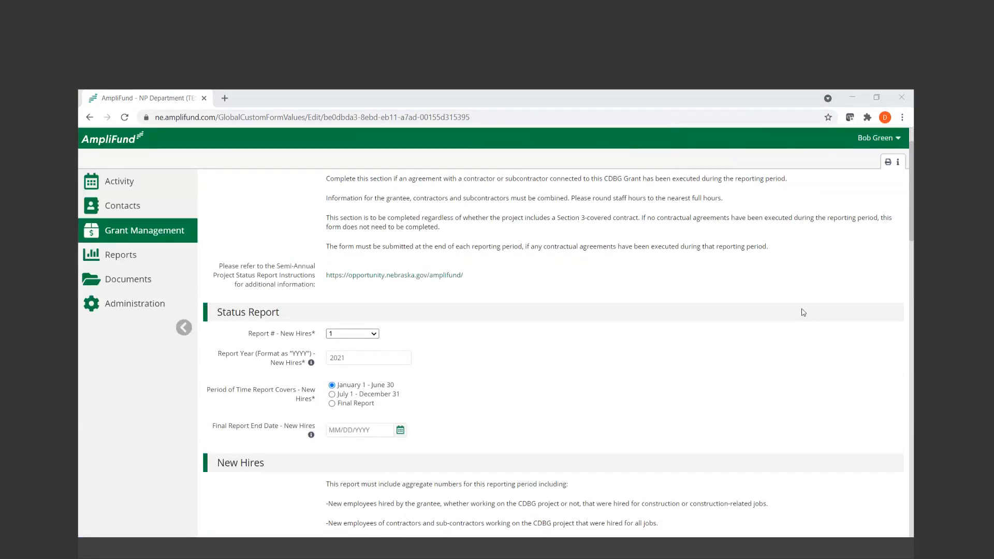
scroll(617, 342, "down", 1)
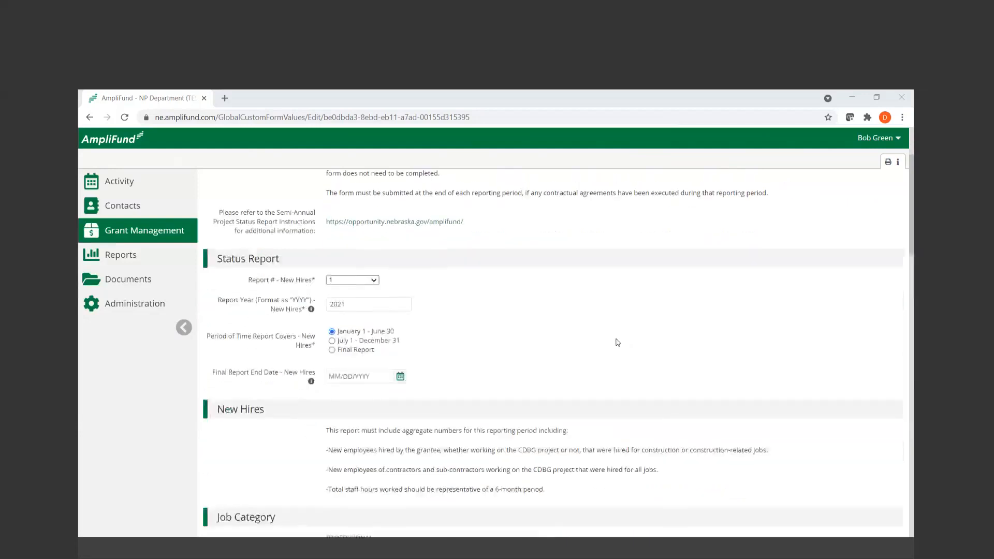
scroll(617, 342, "down", 1)
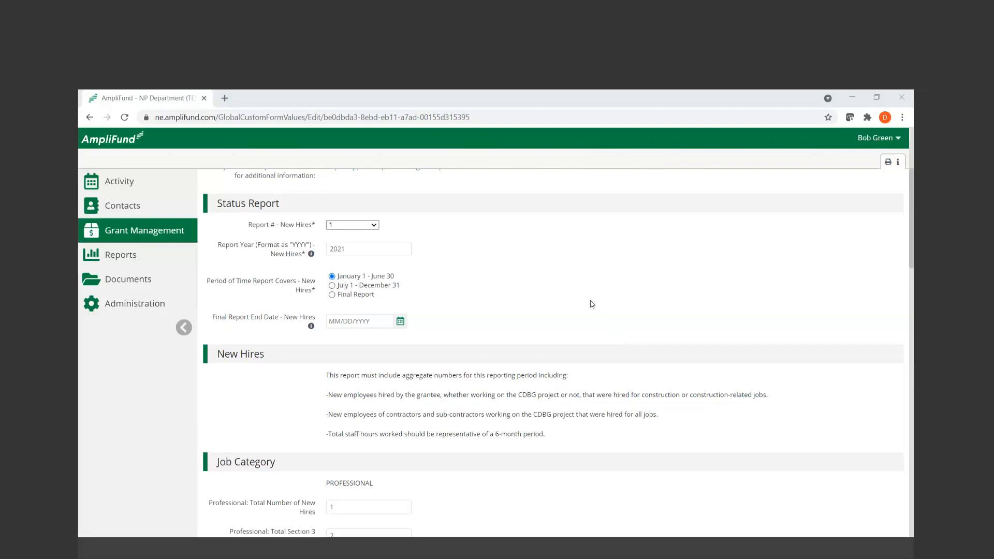
scroll(588, 435, "down", 1)
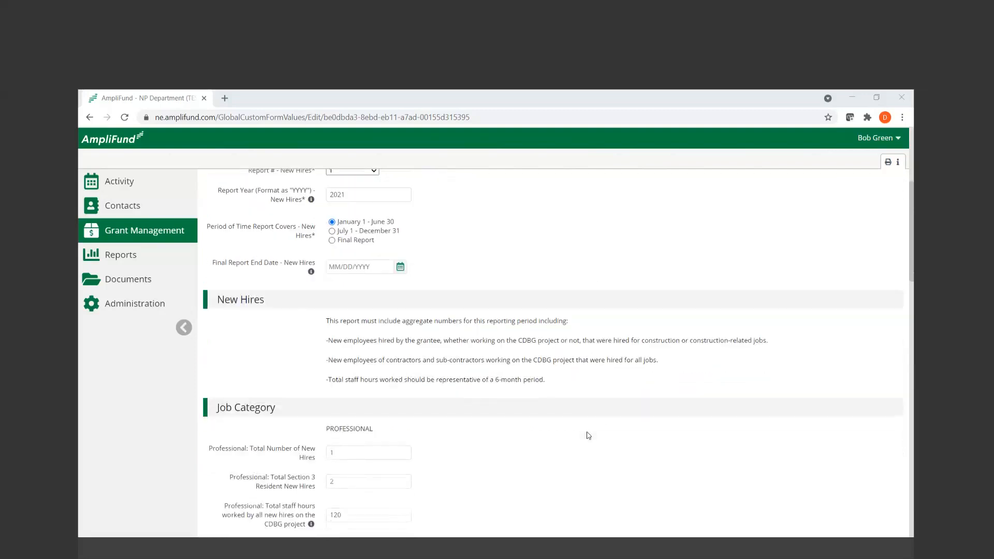
scroll(588, 435, "down", 1)
scroll(589, 435, "down", 2)
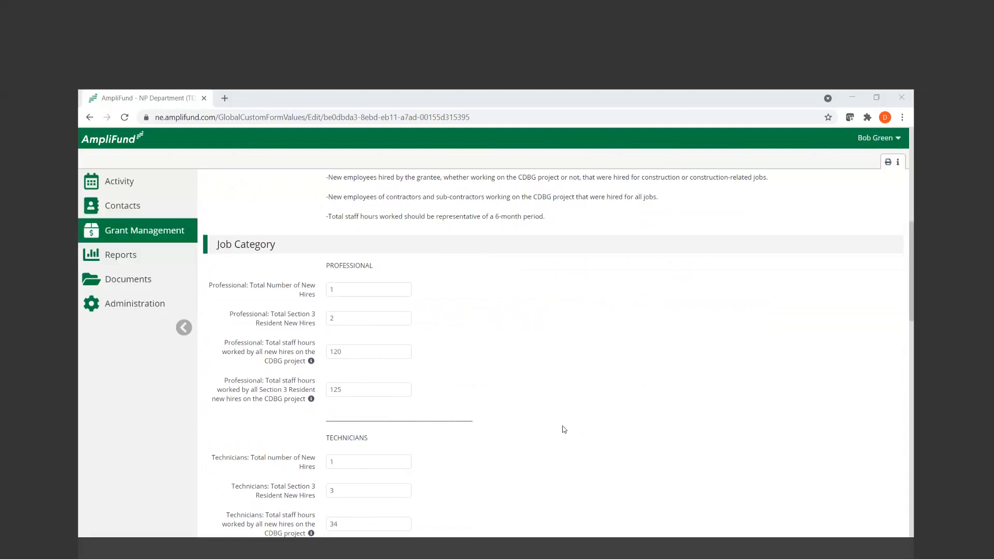
scroll(564, 429, "down", 1)
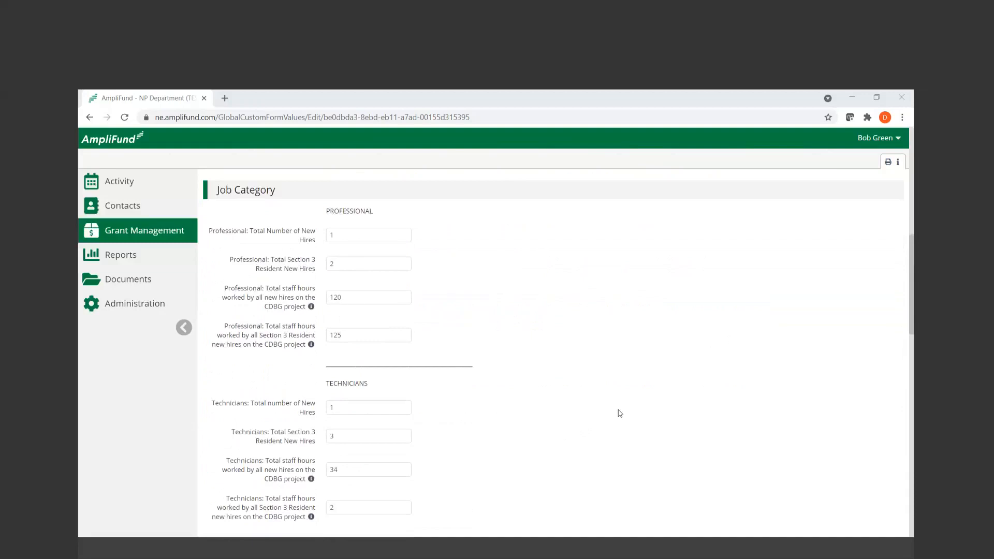
scroll(620, 413, "down", 1)
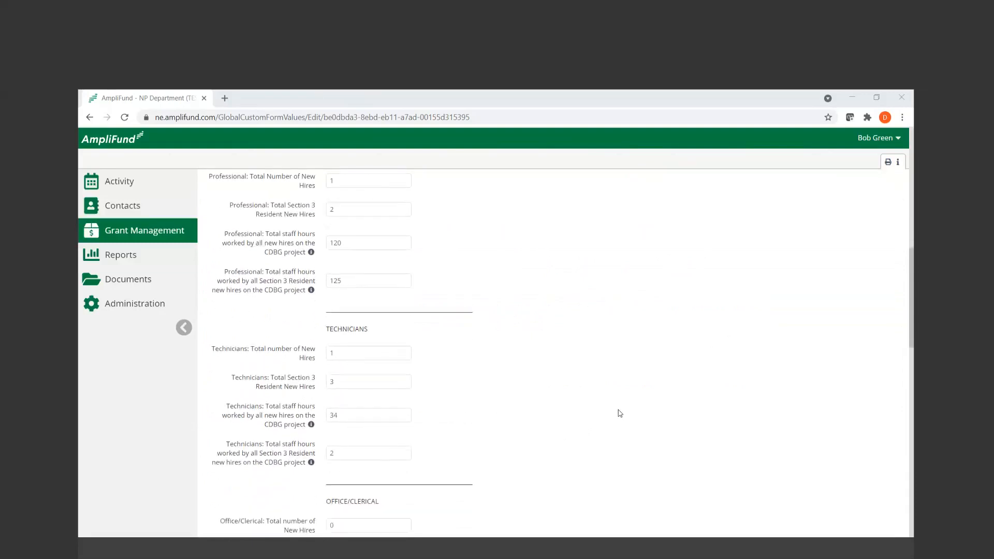
scroll(619, 413, "up", 1)
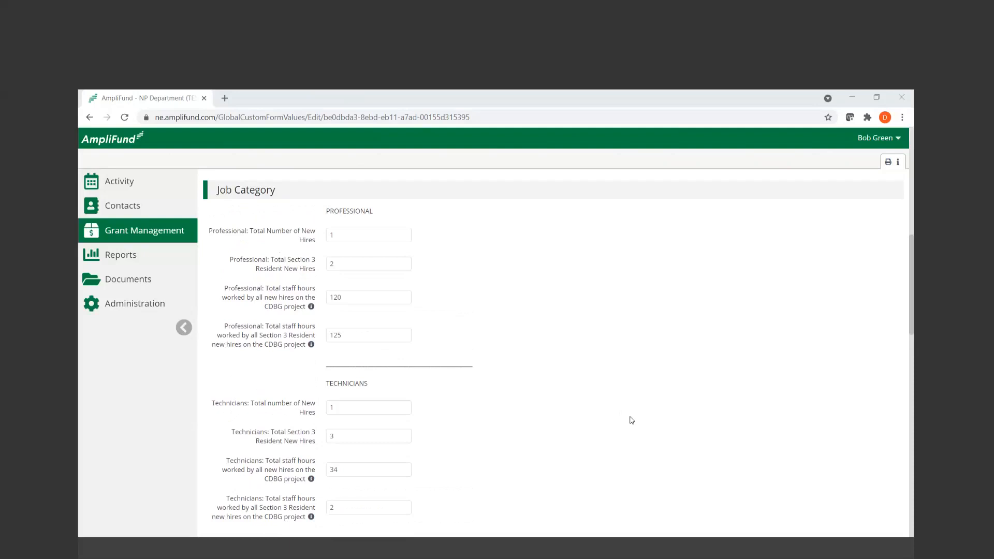
Set the Professional job category's Total Section 3 Resident New Hires to 1
left_click(403, 294)
left_click(359, 264)
key("BackSpace")
type("1")
left_click(572, 402)
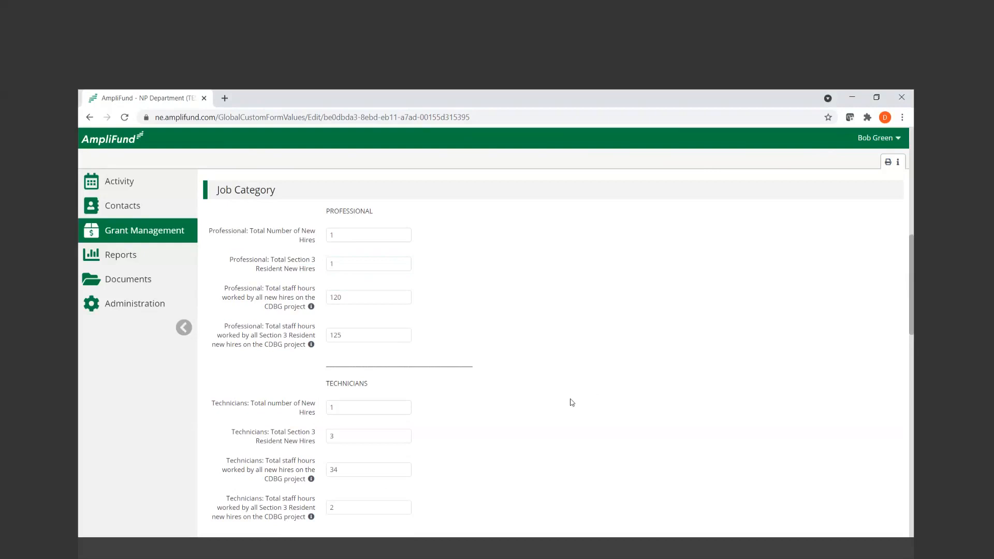
Review the Technicians and Office/Clerical new hire and staff hour fields and the first Construction by Trade fields
scroll(571, 403, "down", 1)
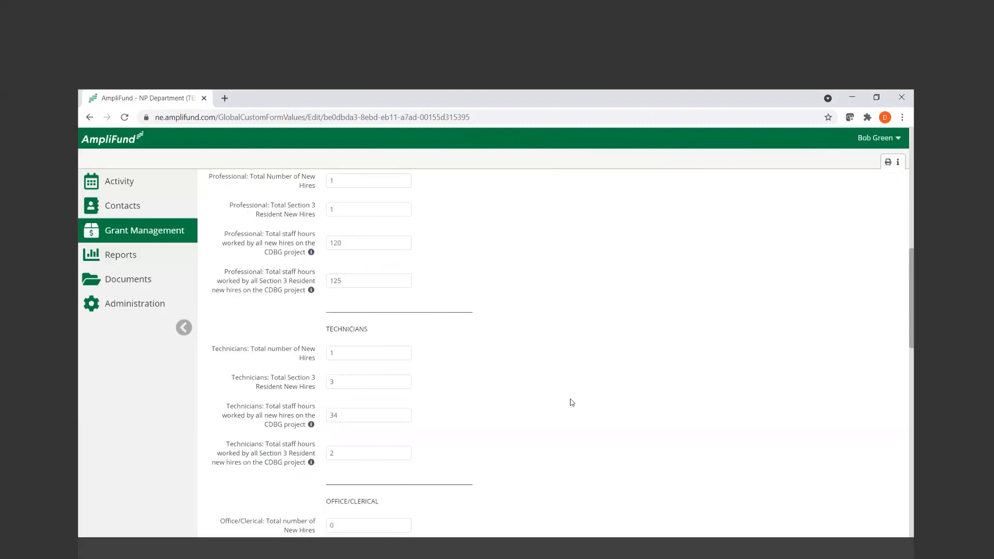
scroll(571, 402, "down", 1)
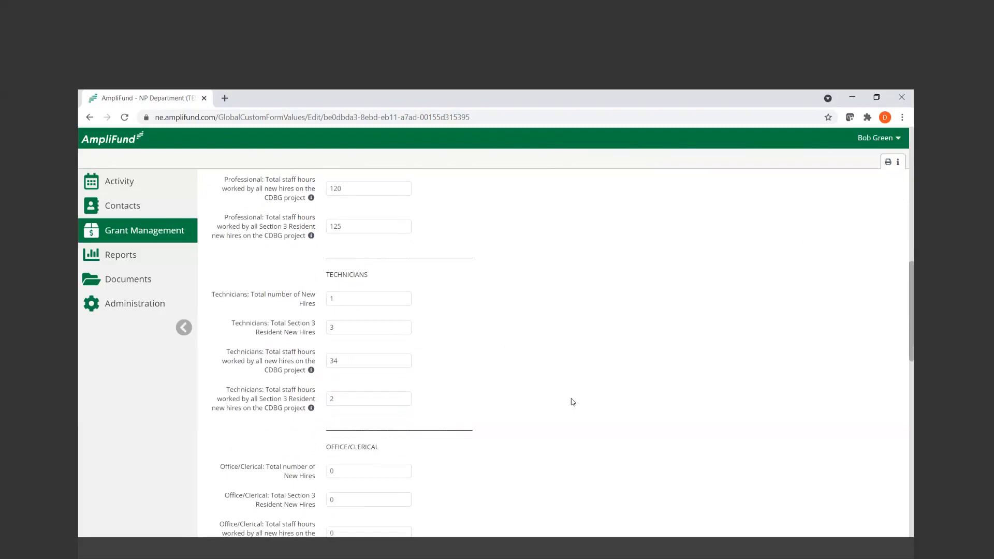
scroll(573, 402, "down", 1)
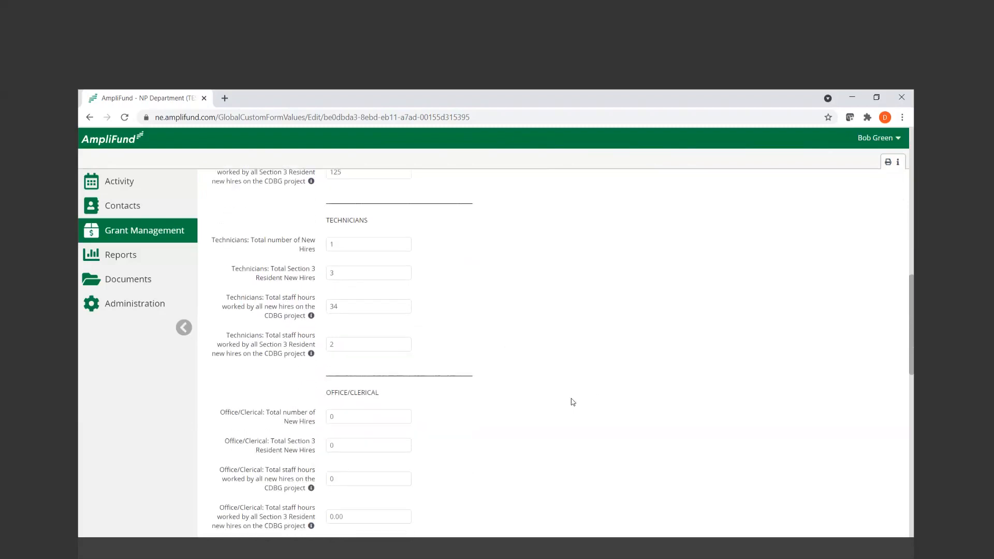
scroll(572, 402, "down", 1)
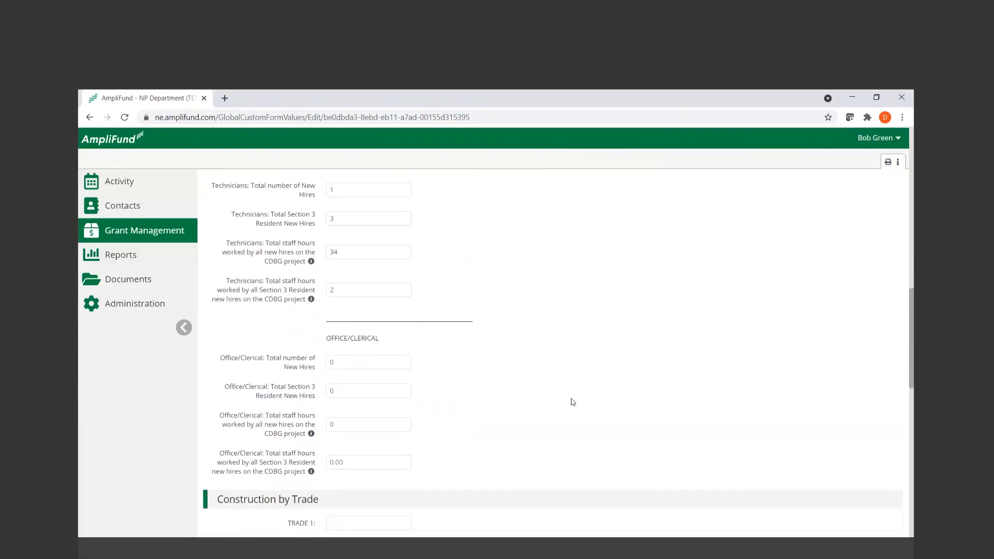
scroll(573, 403, "up", 1)
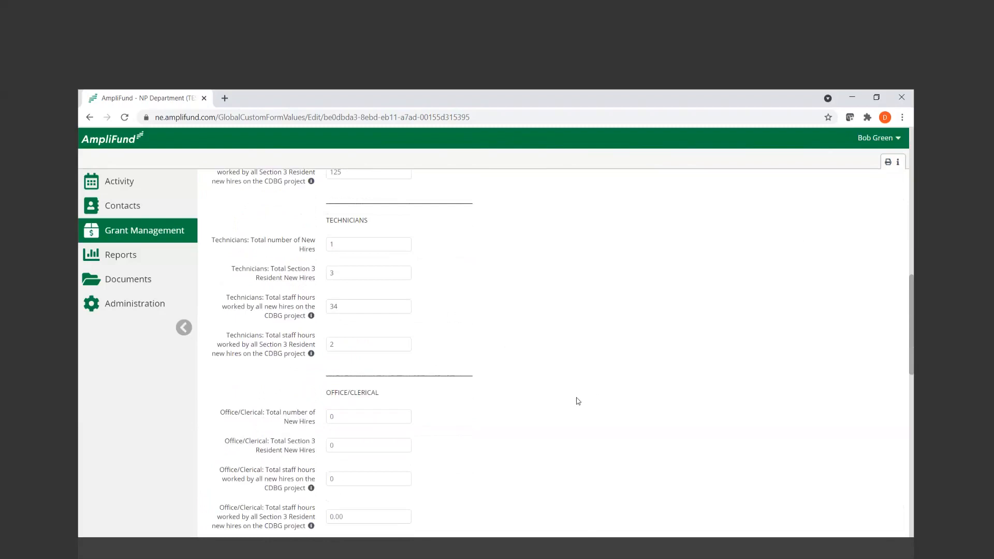
scroll(578, 401, "down", 1)
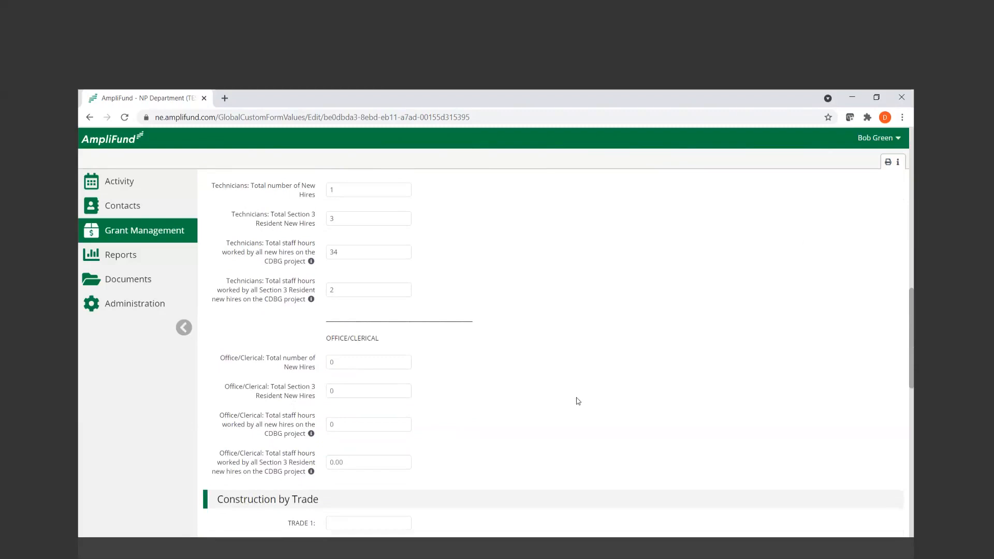
scroll(578, 401, "down", 1)
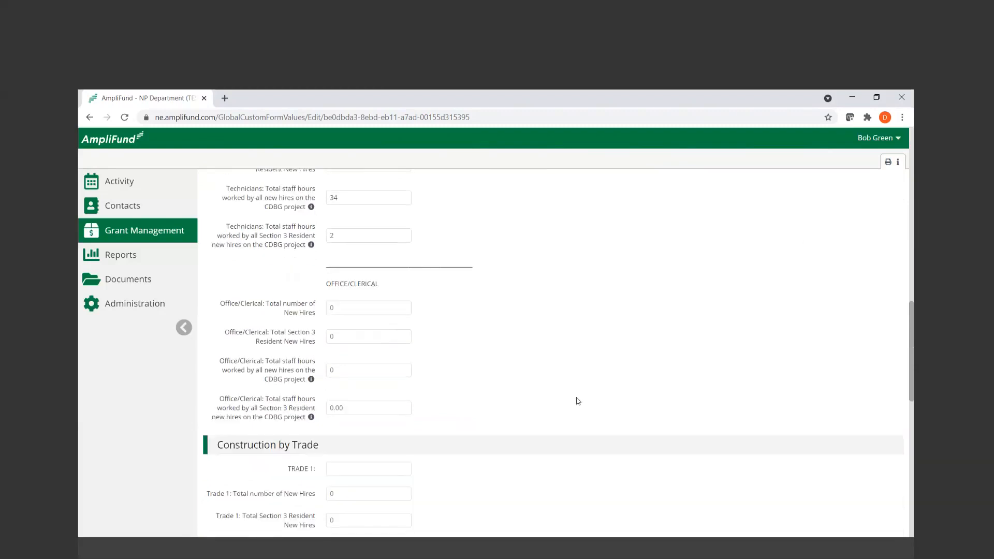
scroll(578, 401, "down", 2)
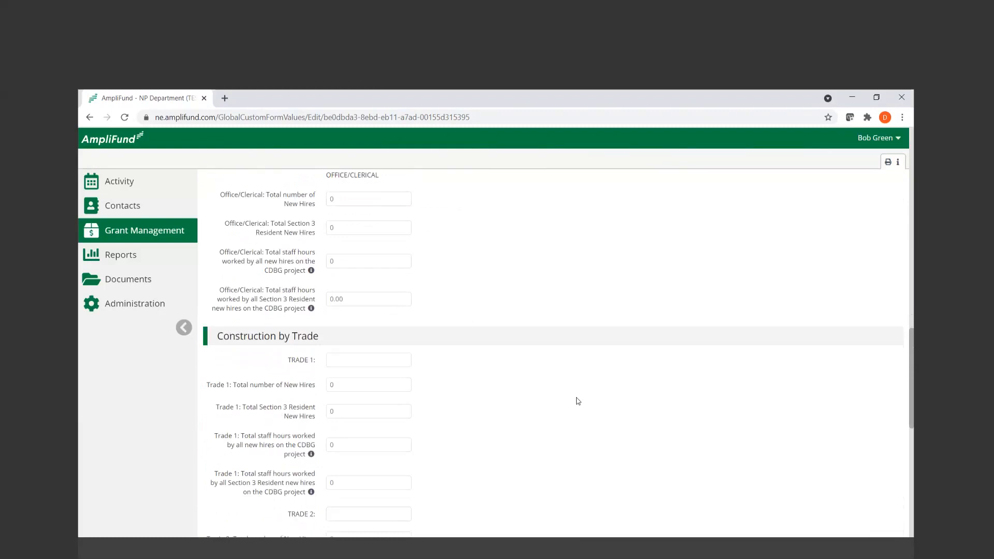
scroll(579, 401, "up", 3)
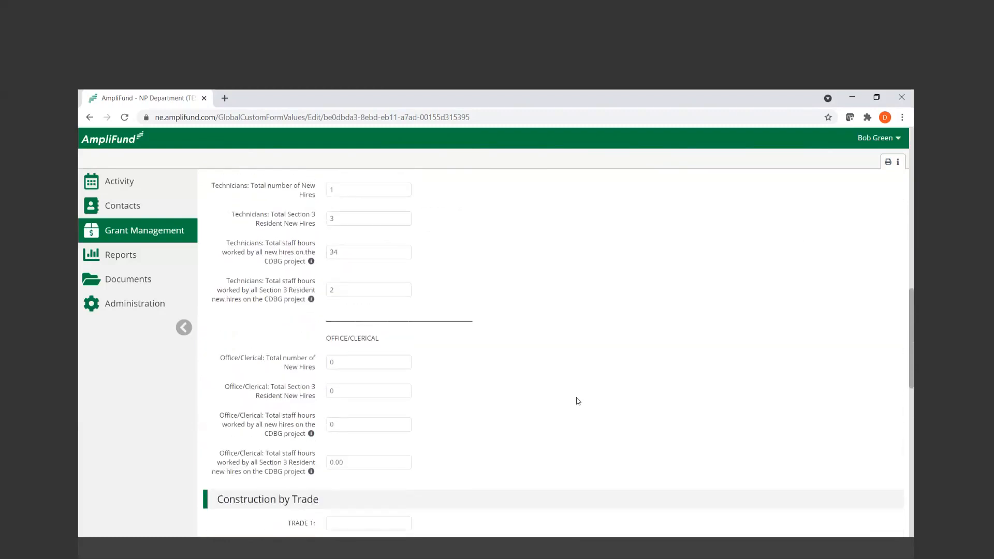